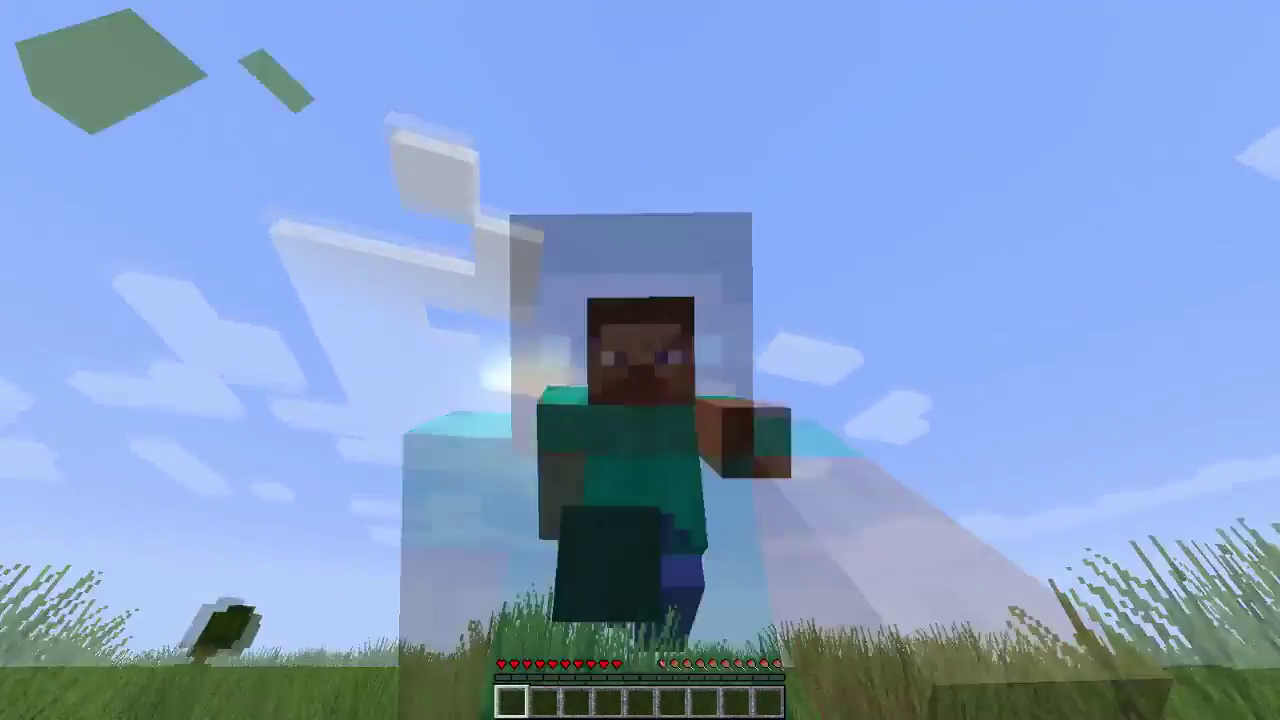
Switch to first-person view and check the frame rate in the debug overlay
key(F5)
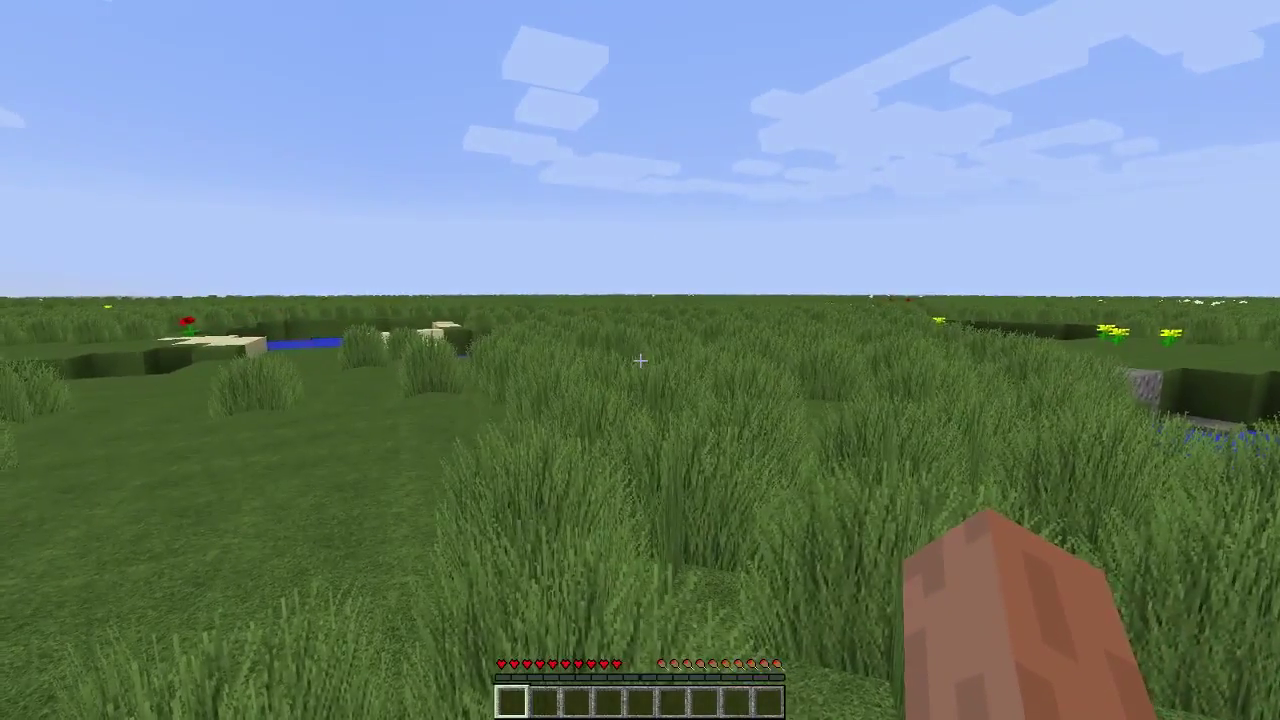
key(F3)
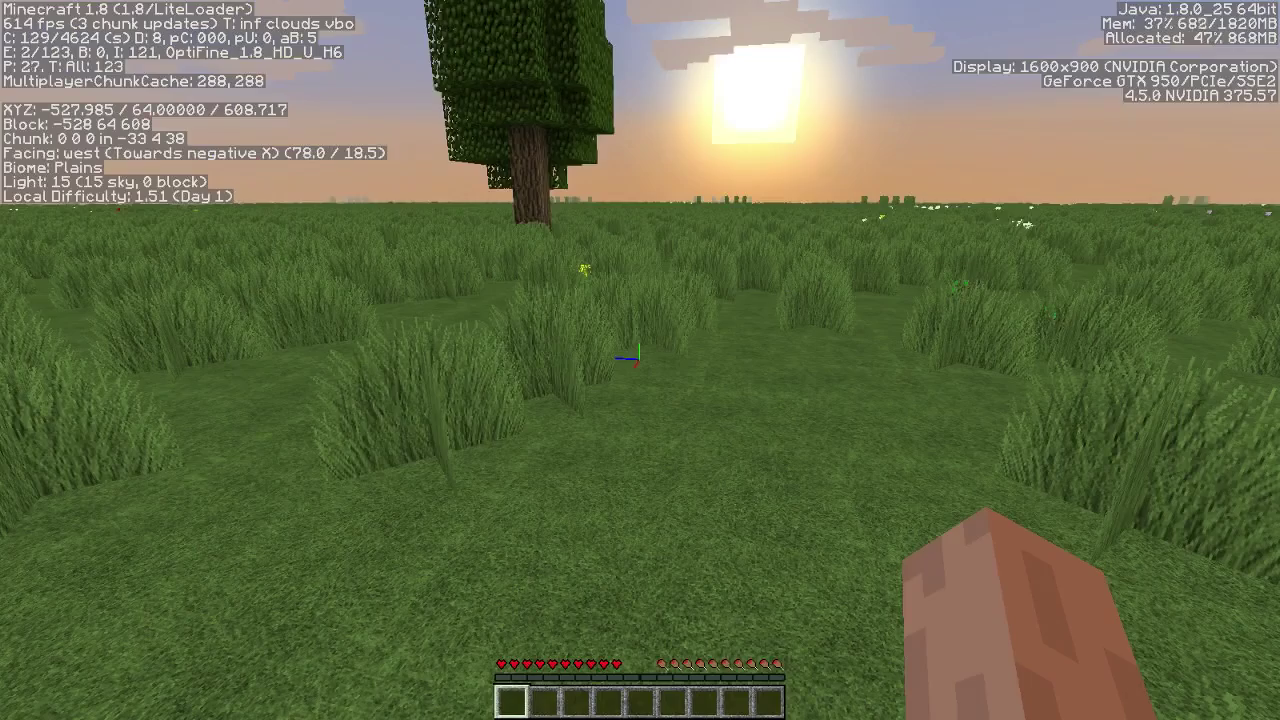
key(F3)
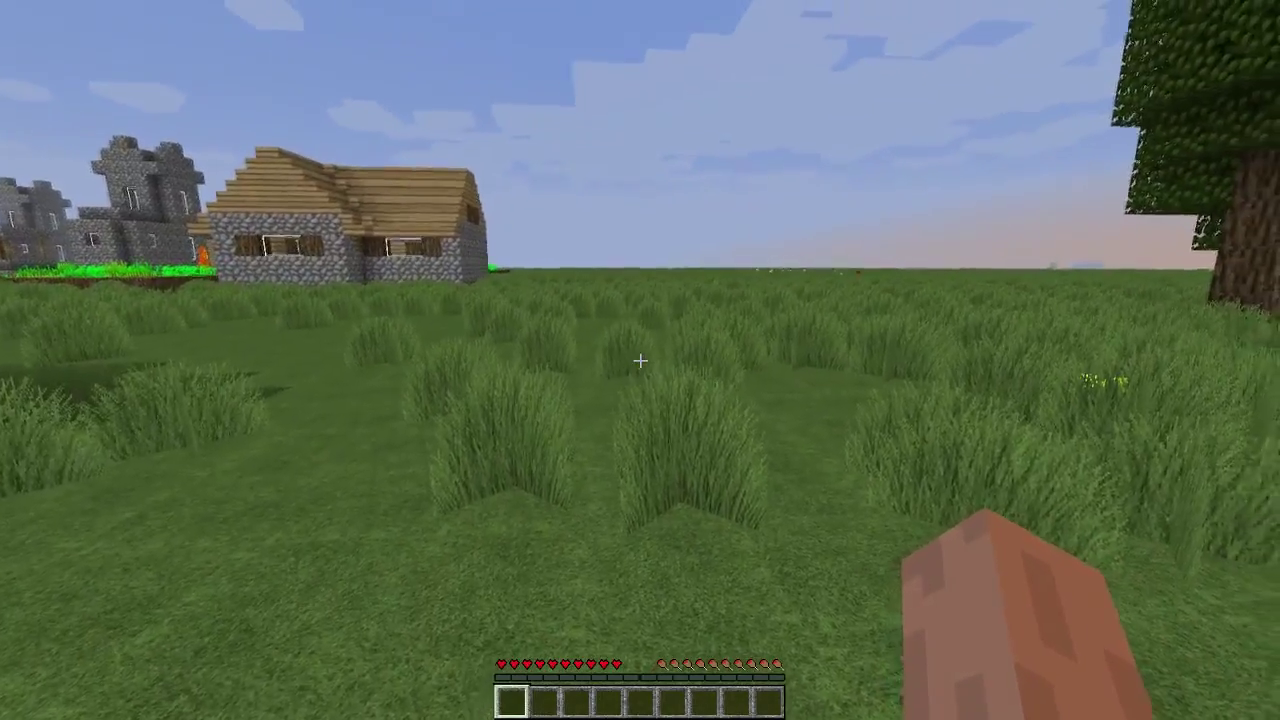
key(w)
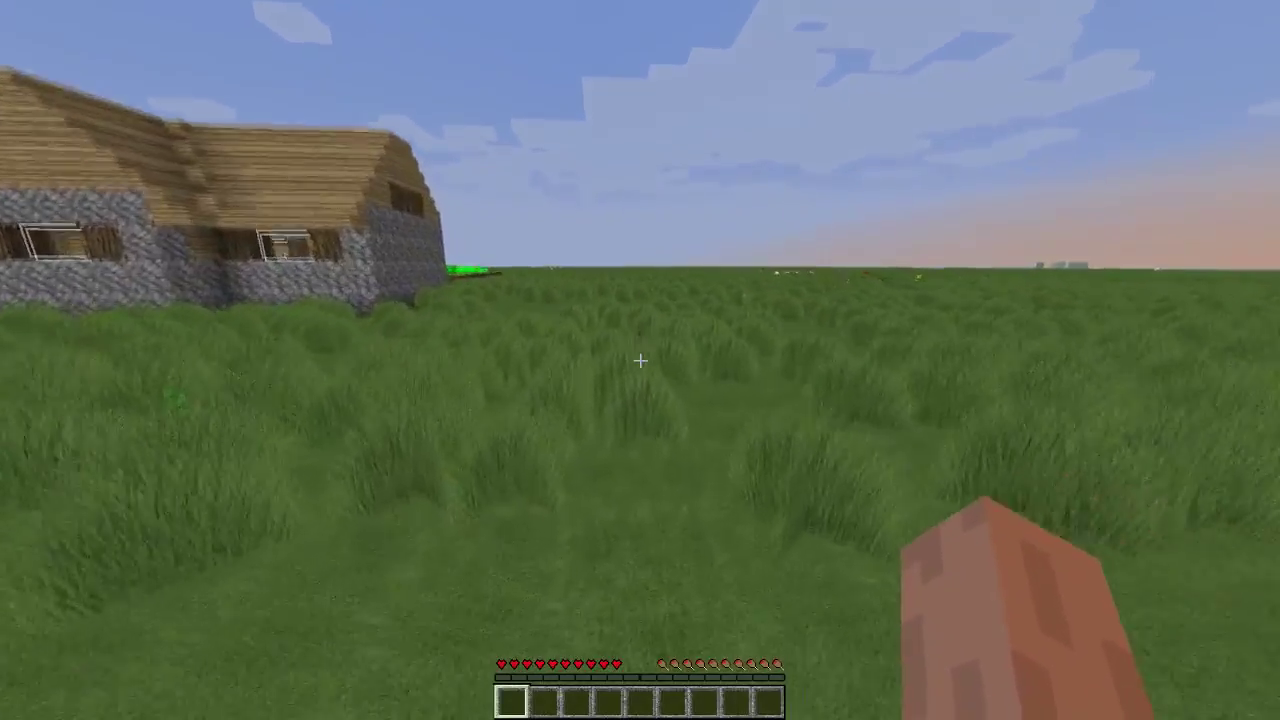
key(s)
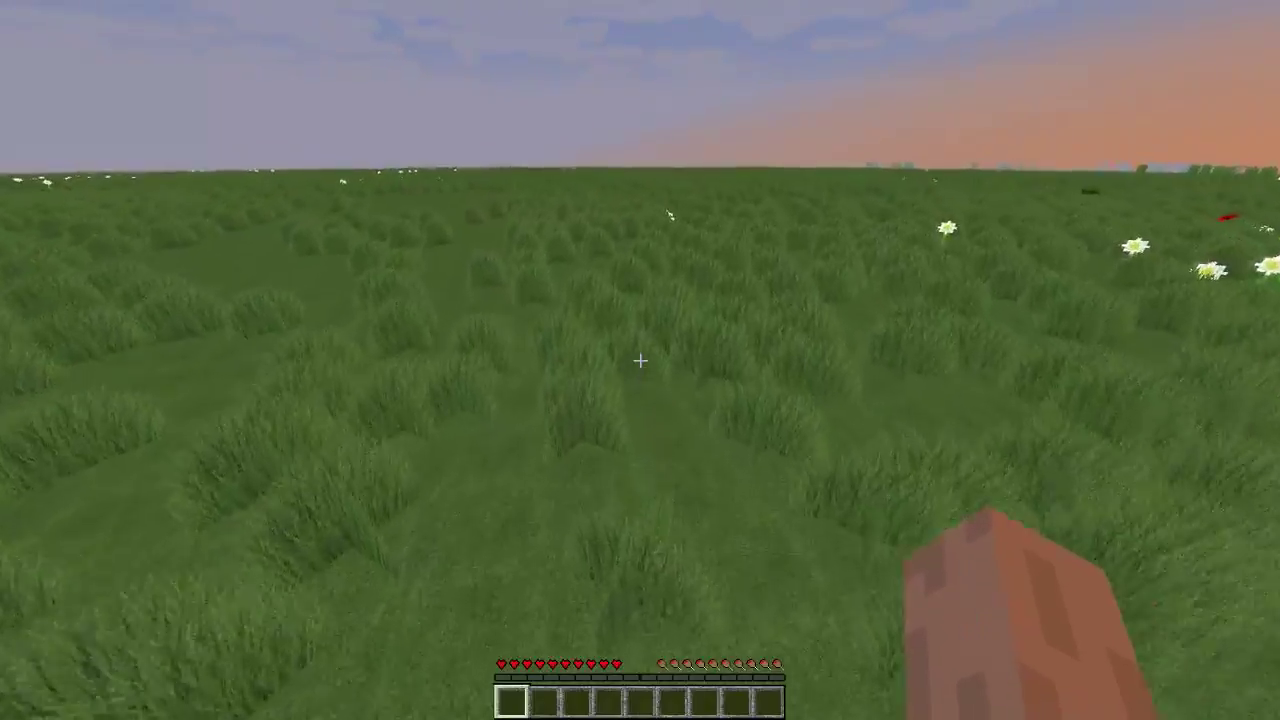
key(w)
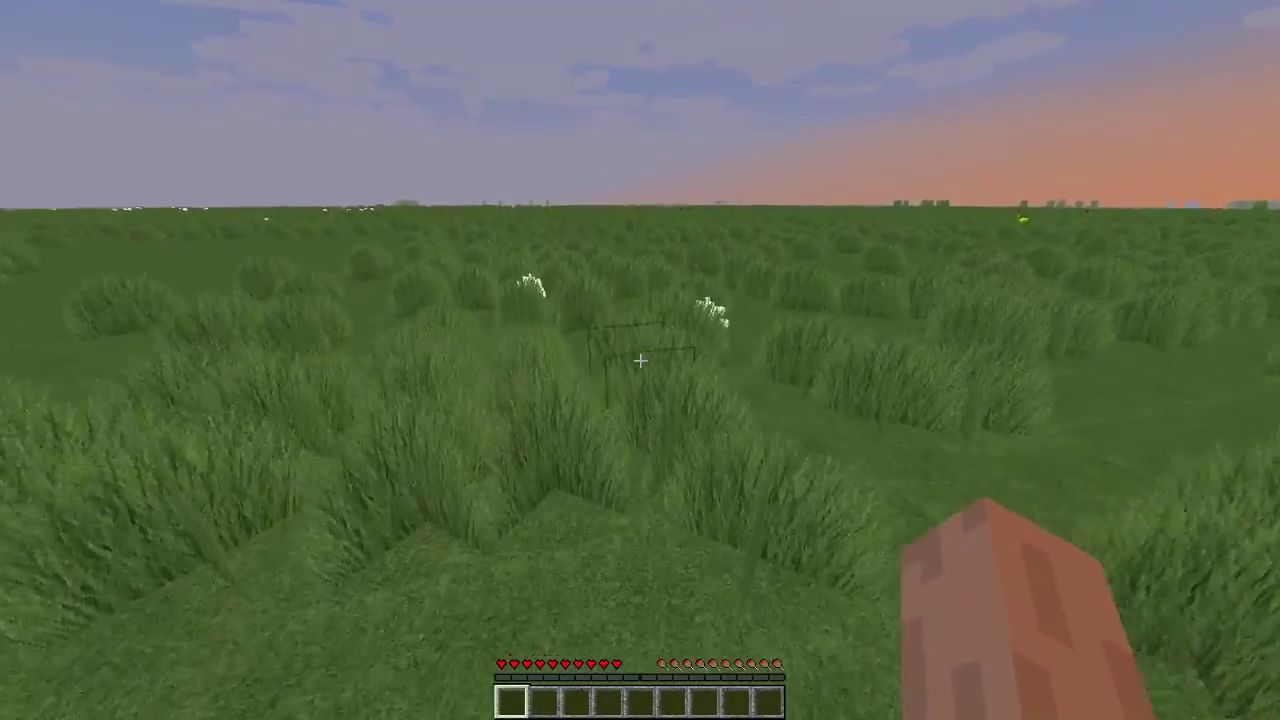
key(w)
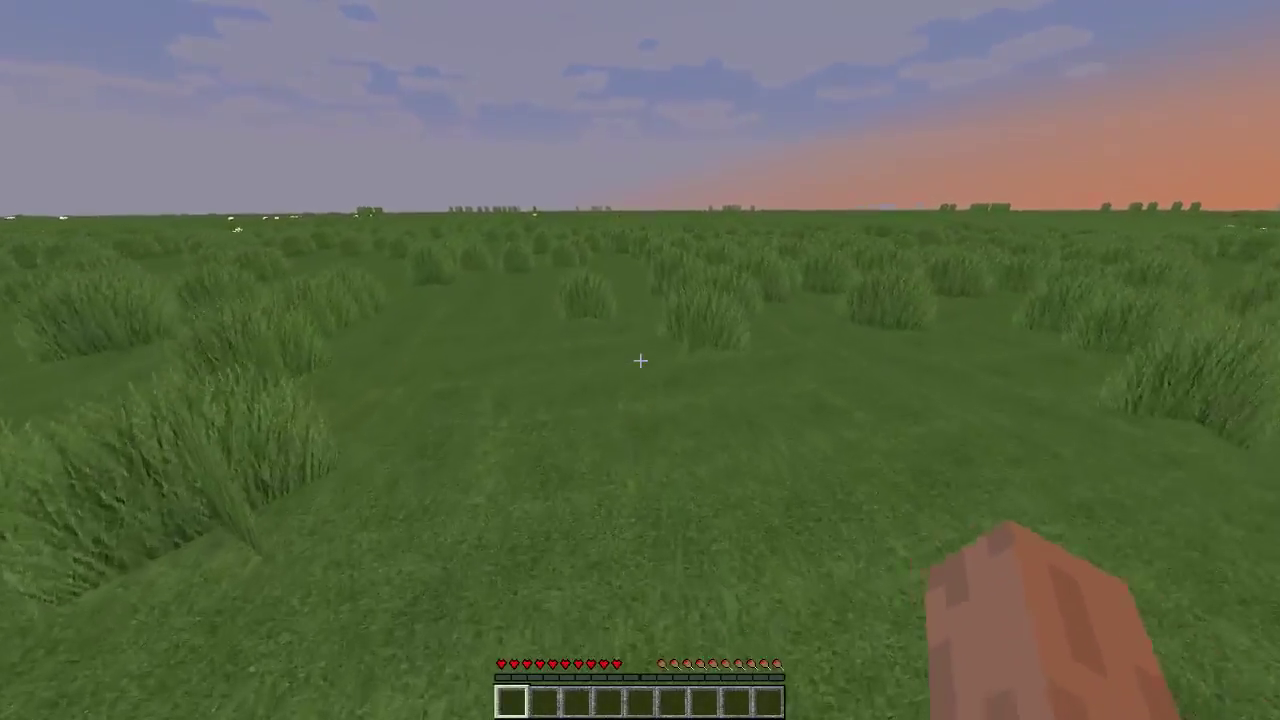
key(w)
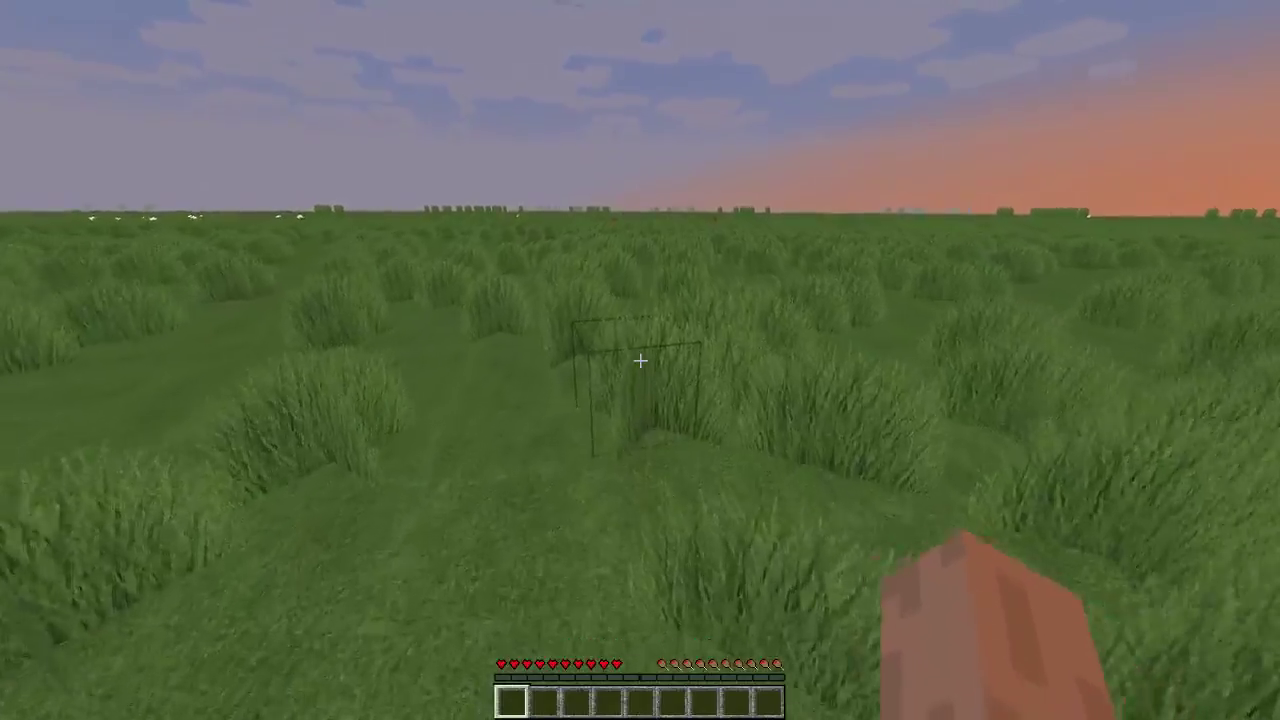
key(w)
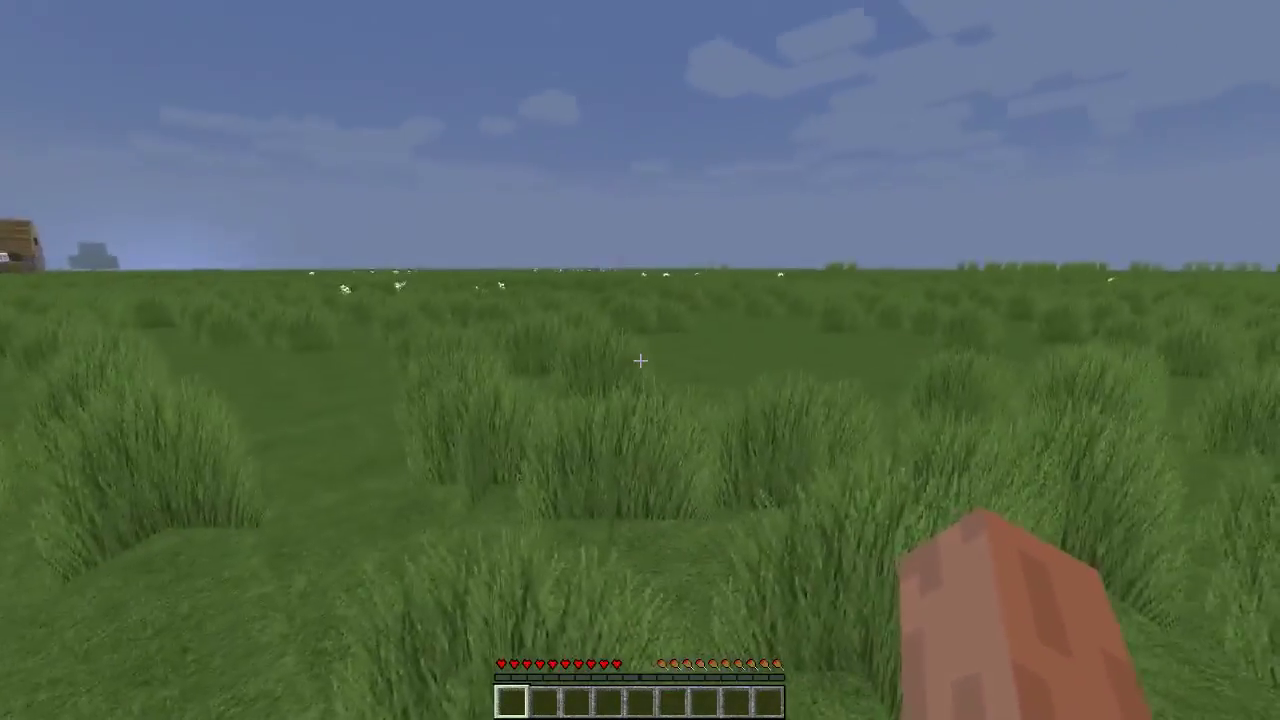
Set Graphics to Fancy and the render distance to 32 Extreme in the video settings
key(Escape)
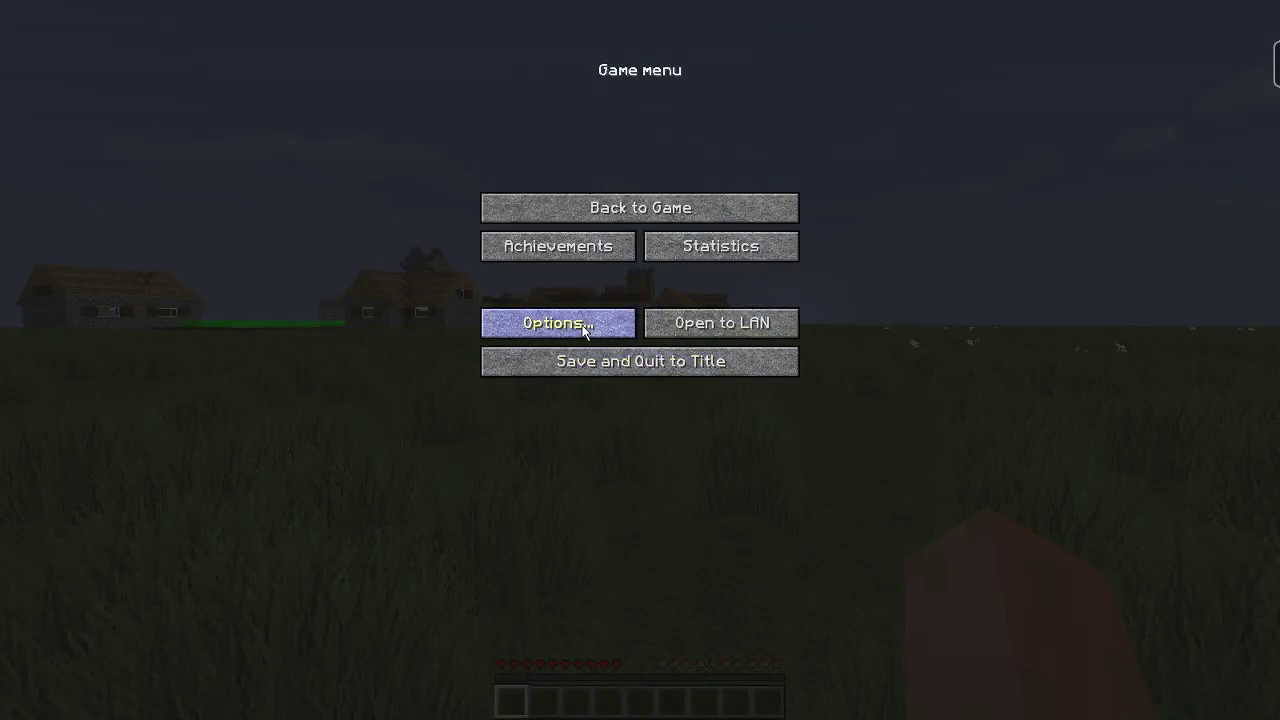
click(585, 329)
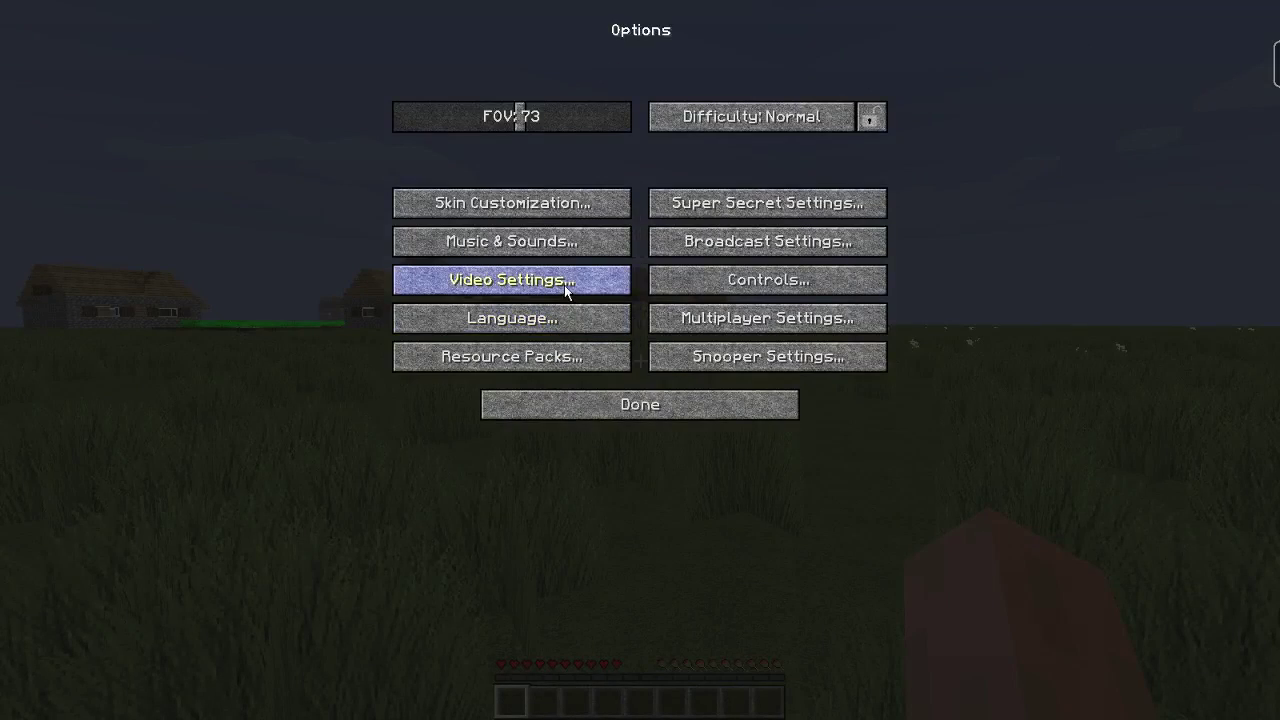
click(564, 285)
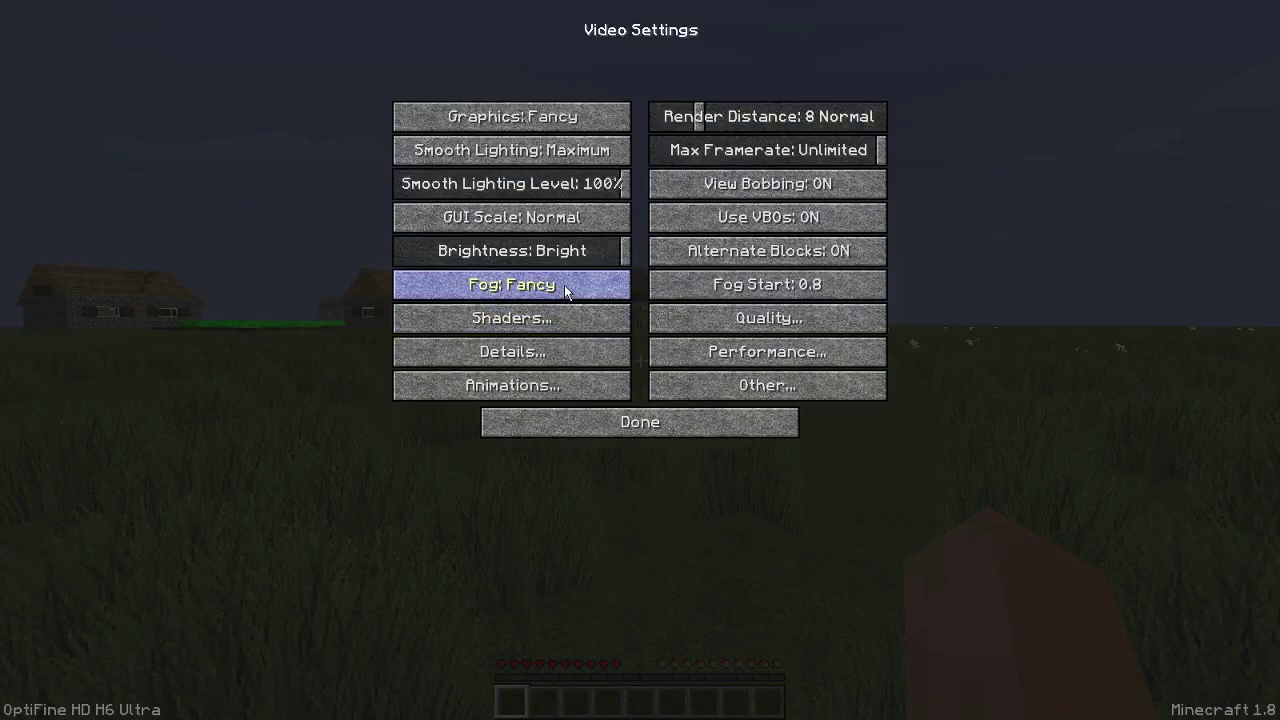
click(570, 124)
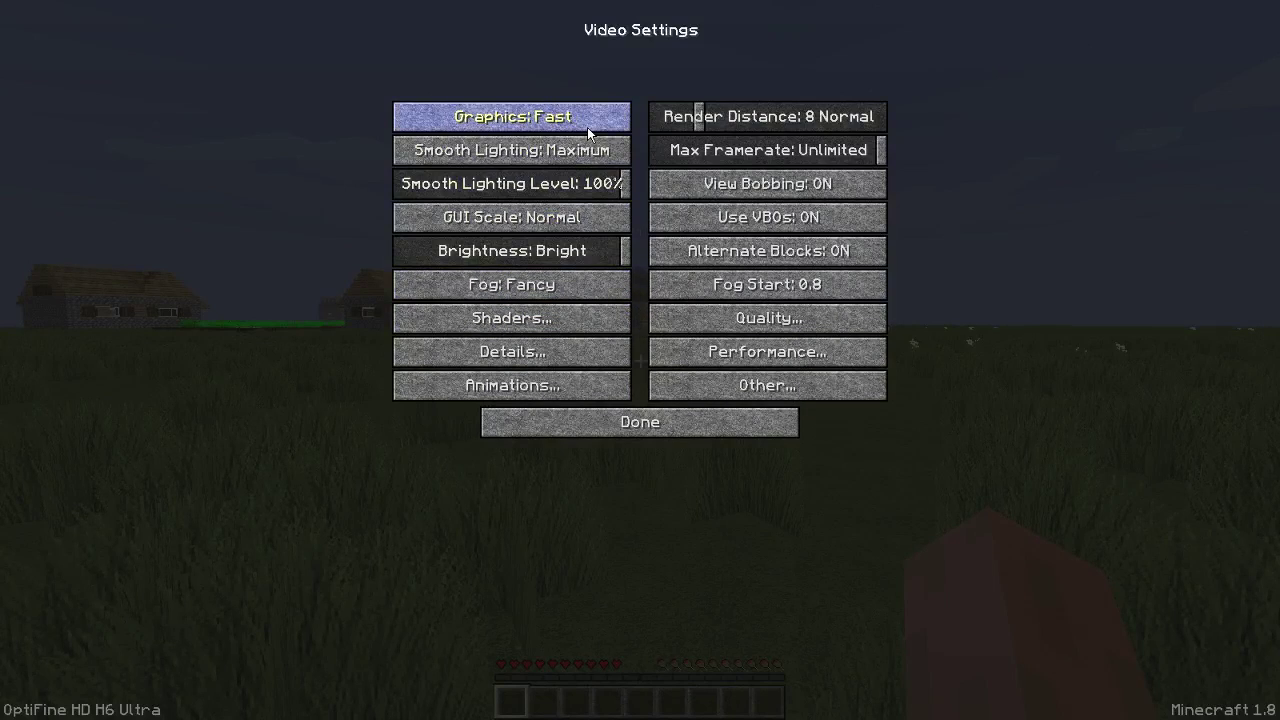
click(573, 122)
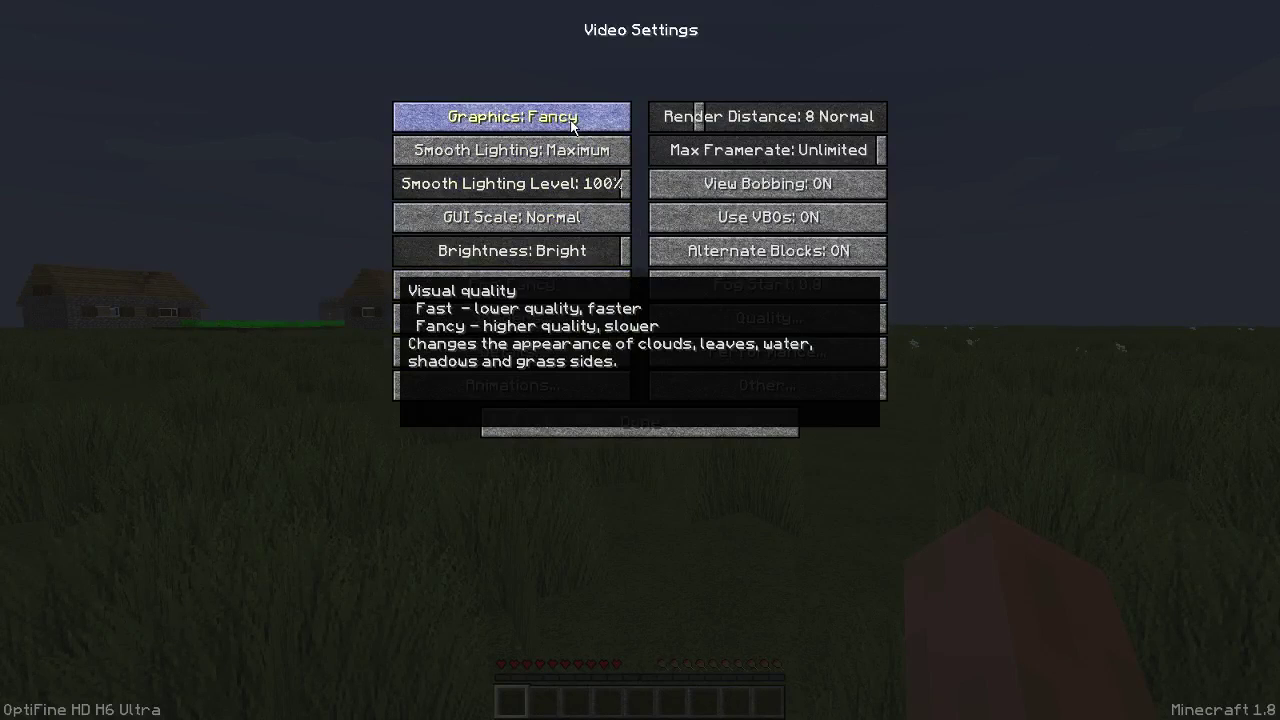
drag(740, 119, 987, 160)
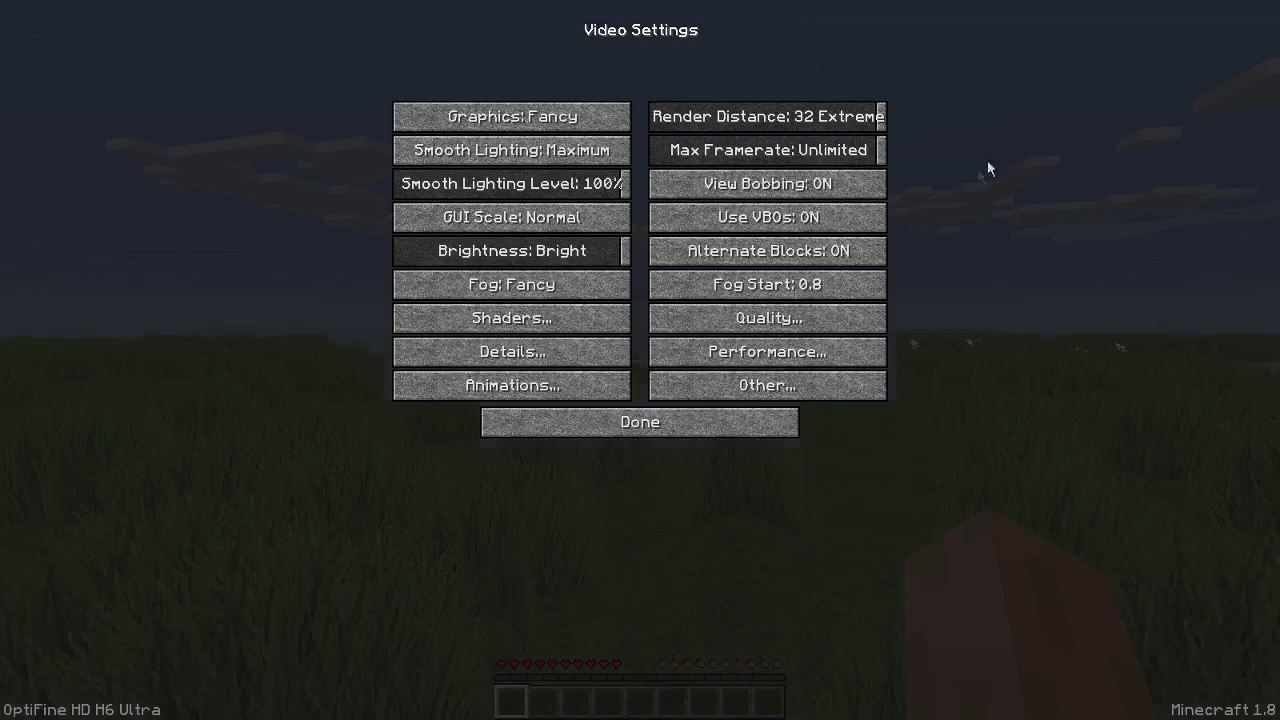
Return to the game world and examine the frame rate in the debug overlay
click(643, 422)
click(645, 410)
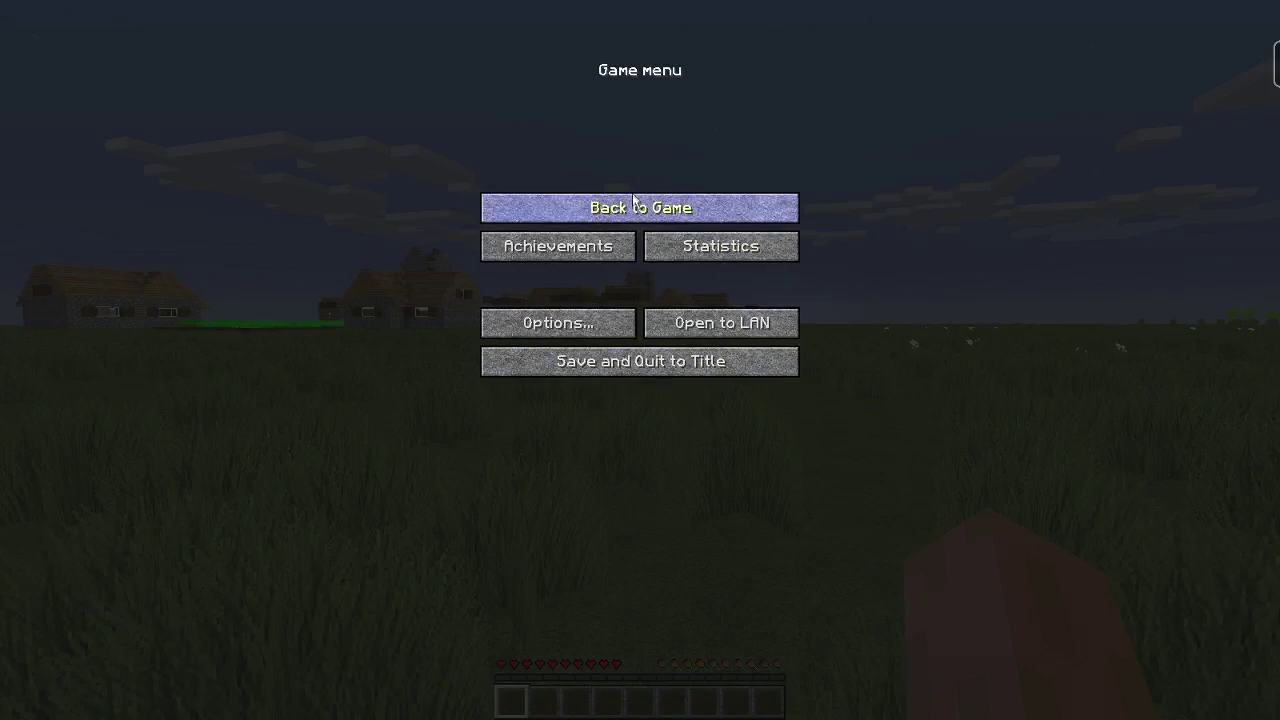
click(636, 206)
key(F3)
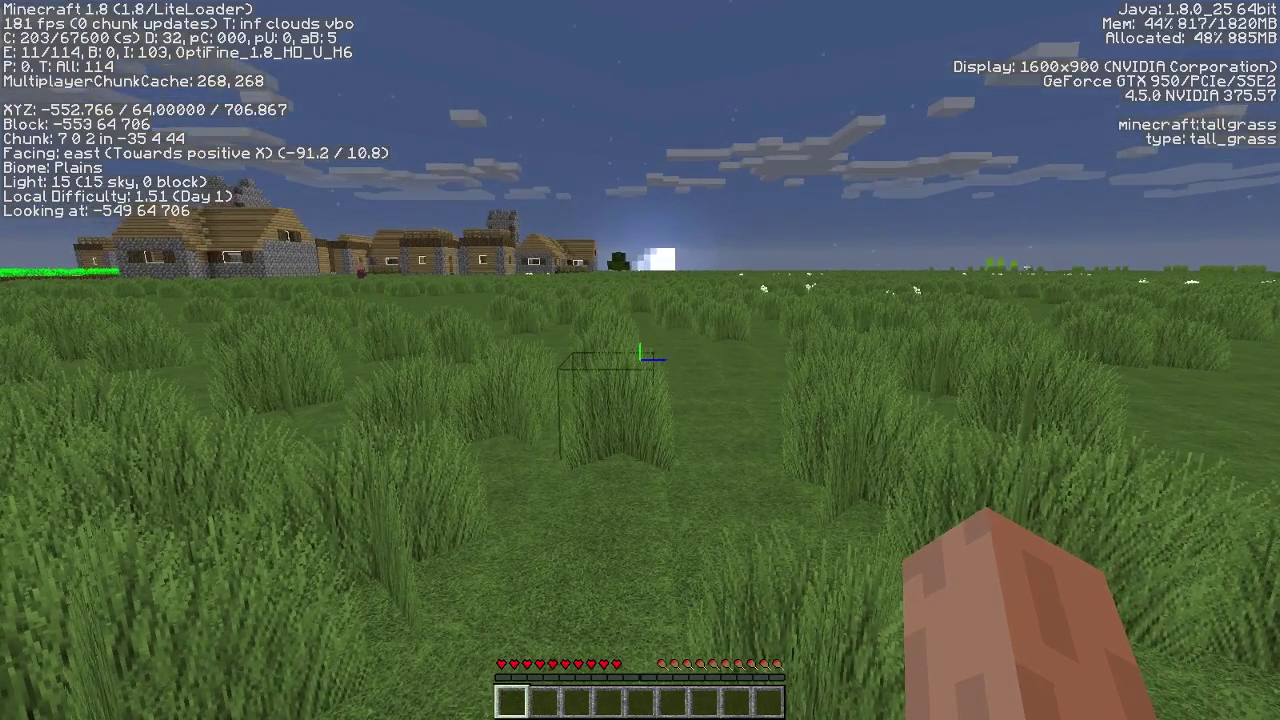
key(F3)
Reopen the video settings from the paused game and set Graphics to Fast
key(Escape)
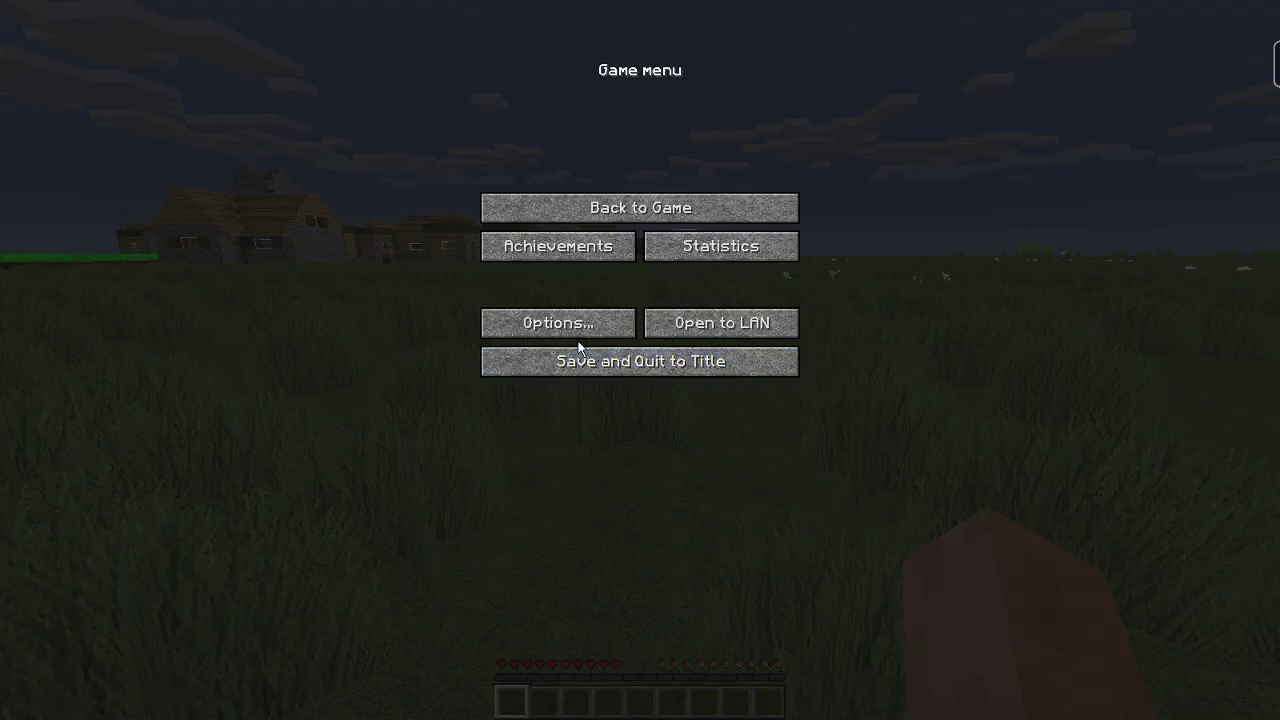
click(572, 337)
click(560, 284)
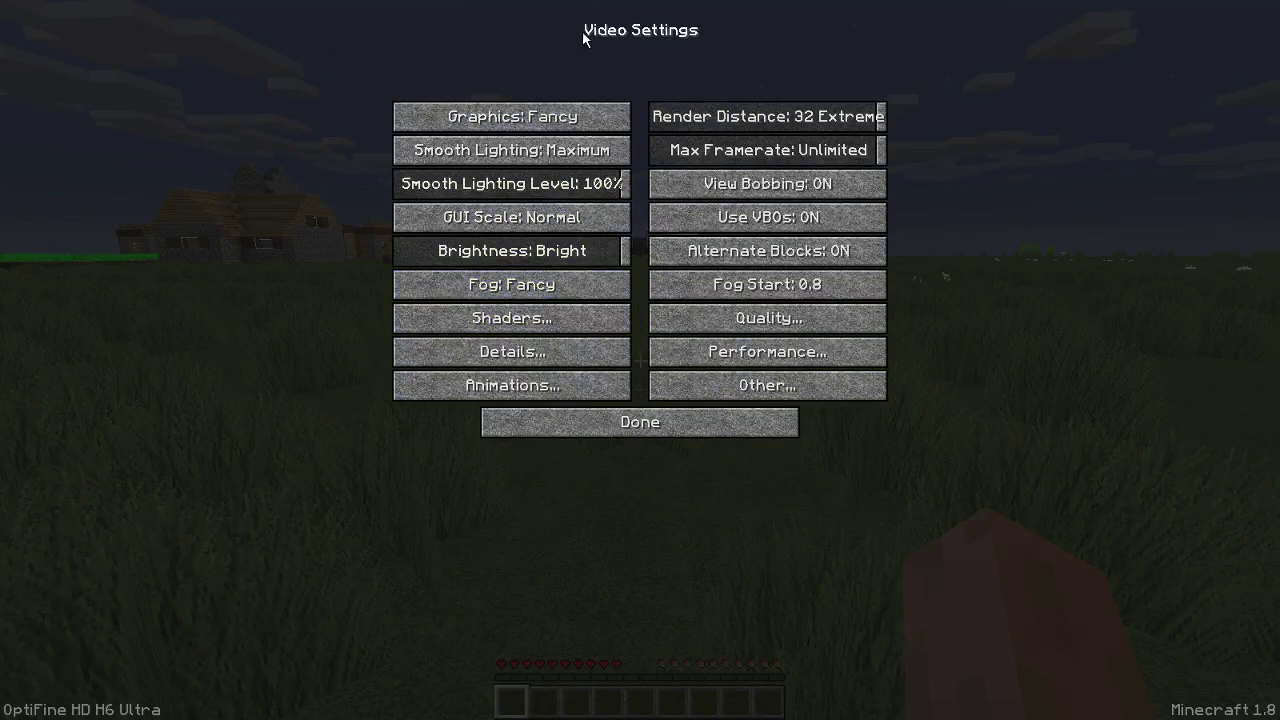
click(580, 118)
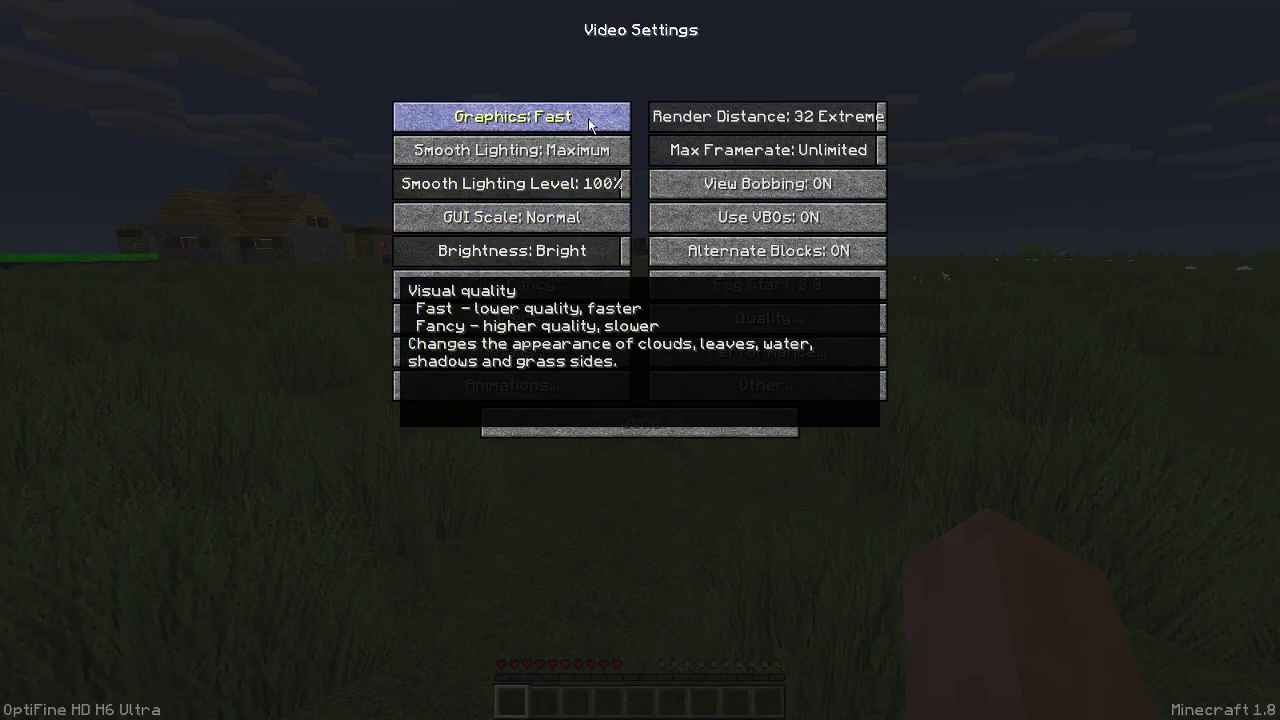
Set Smooth Lighting to Minimum and the Smooth Lighting Level to 50%
mouse_move(599, 157)
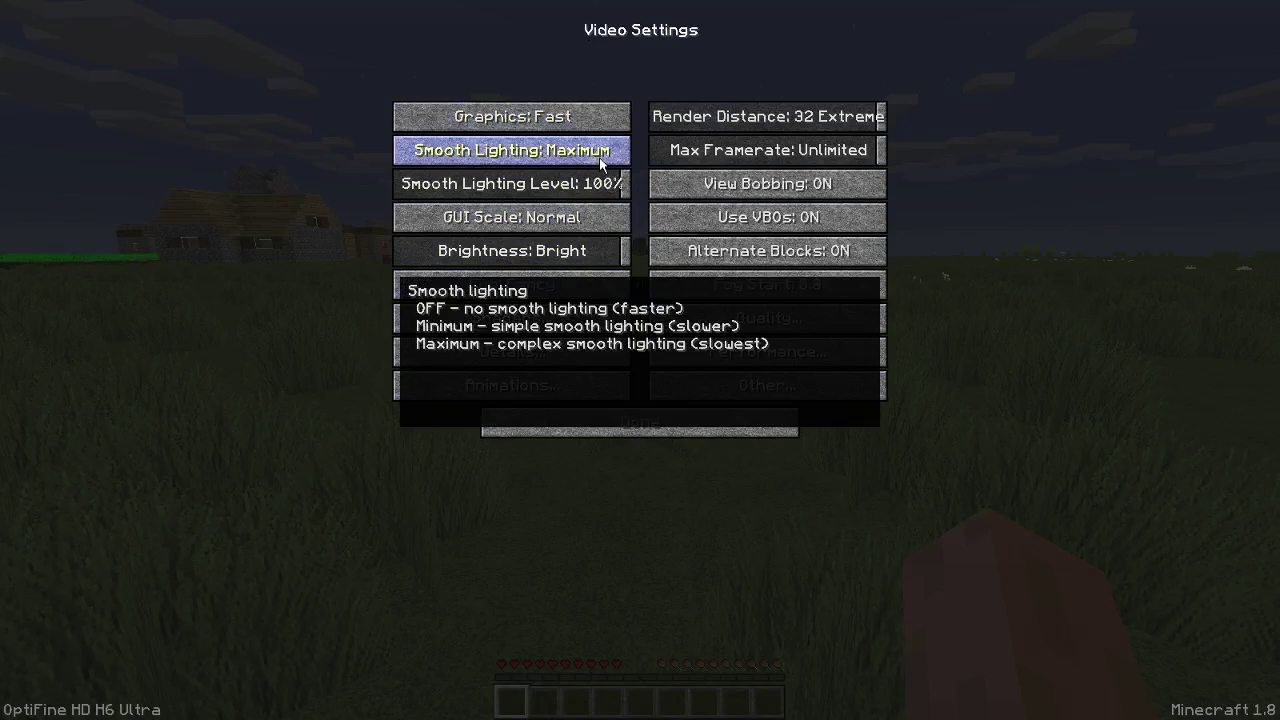
click(603, 156)
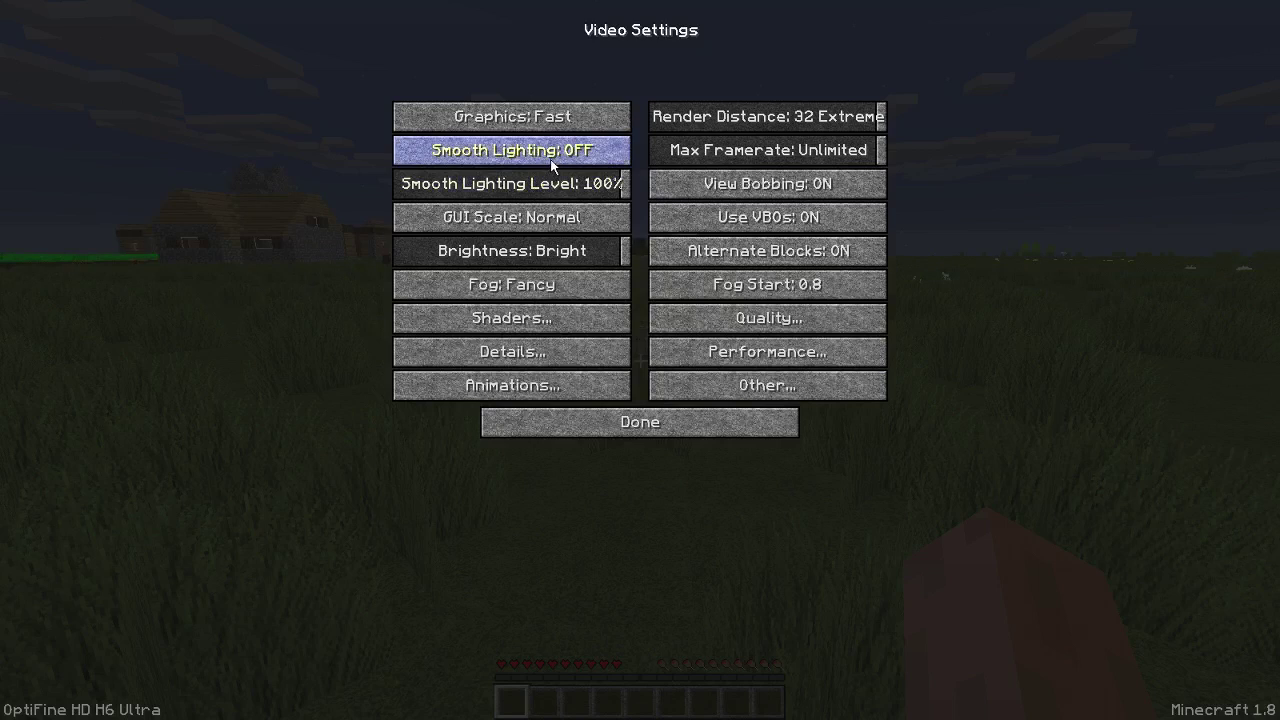
click(552, 160)
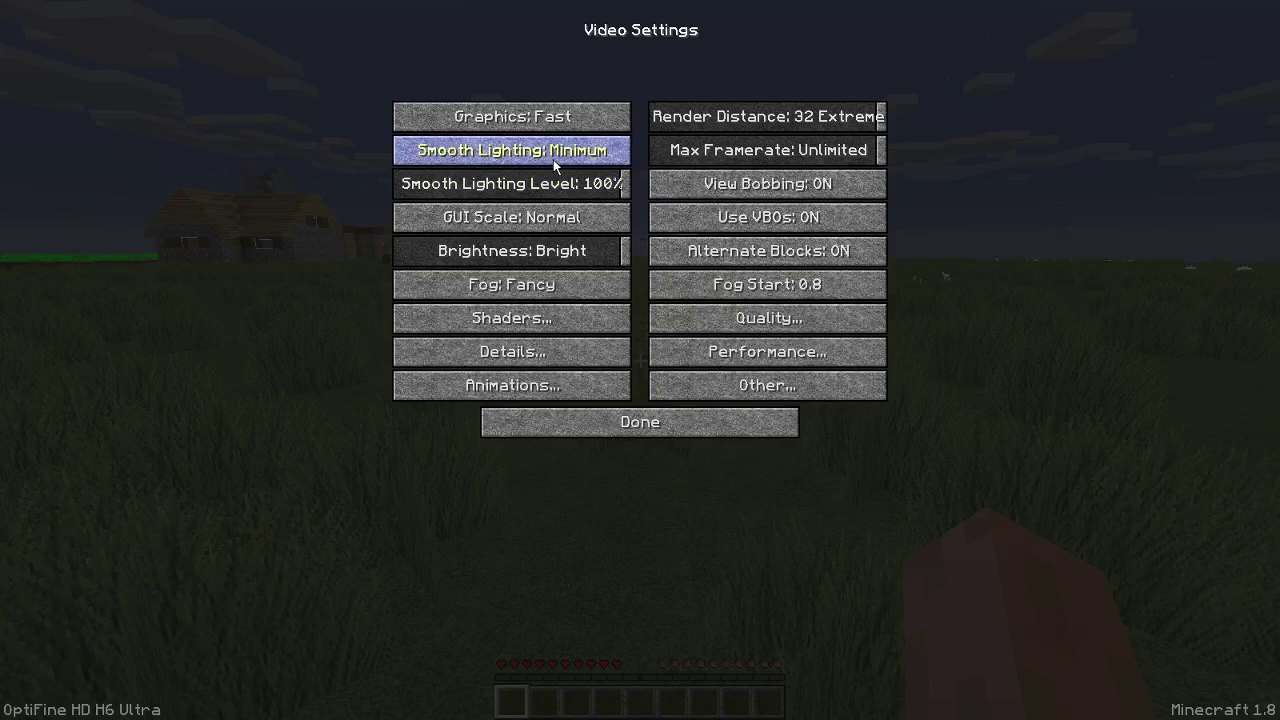
click(512, 196)
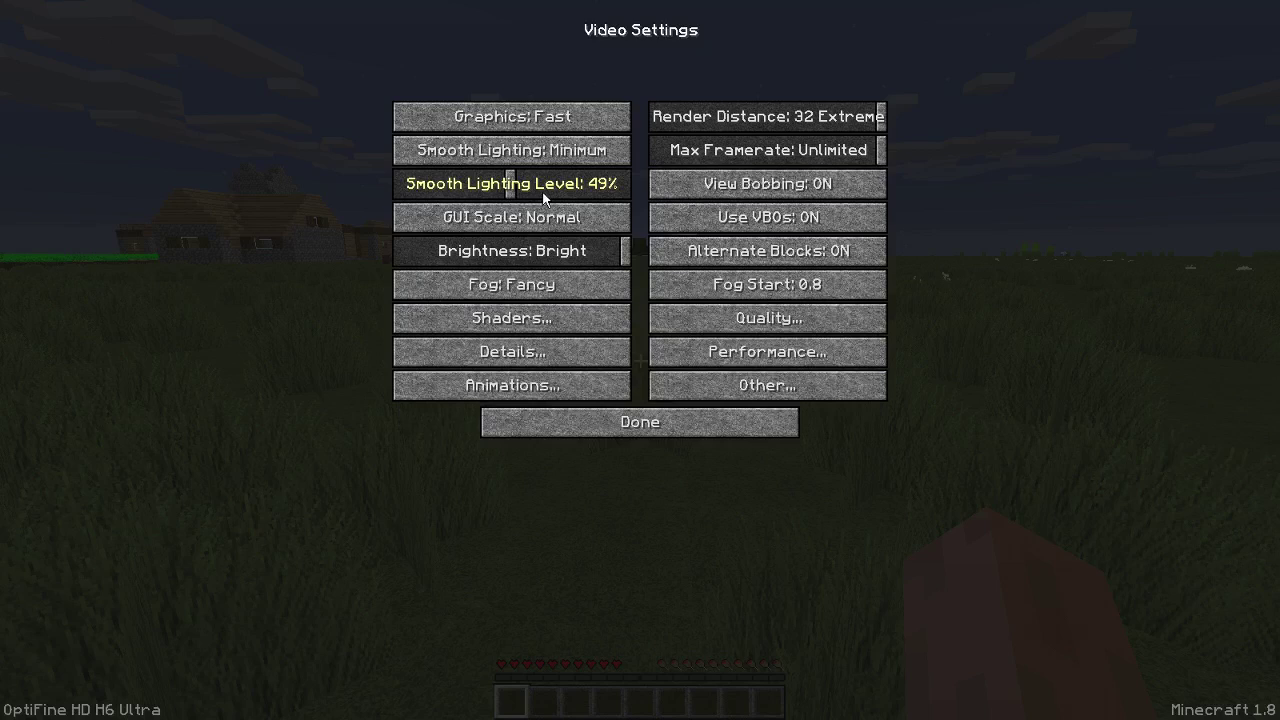
click(481, 192)
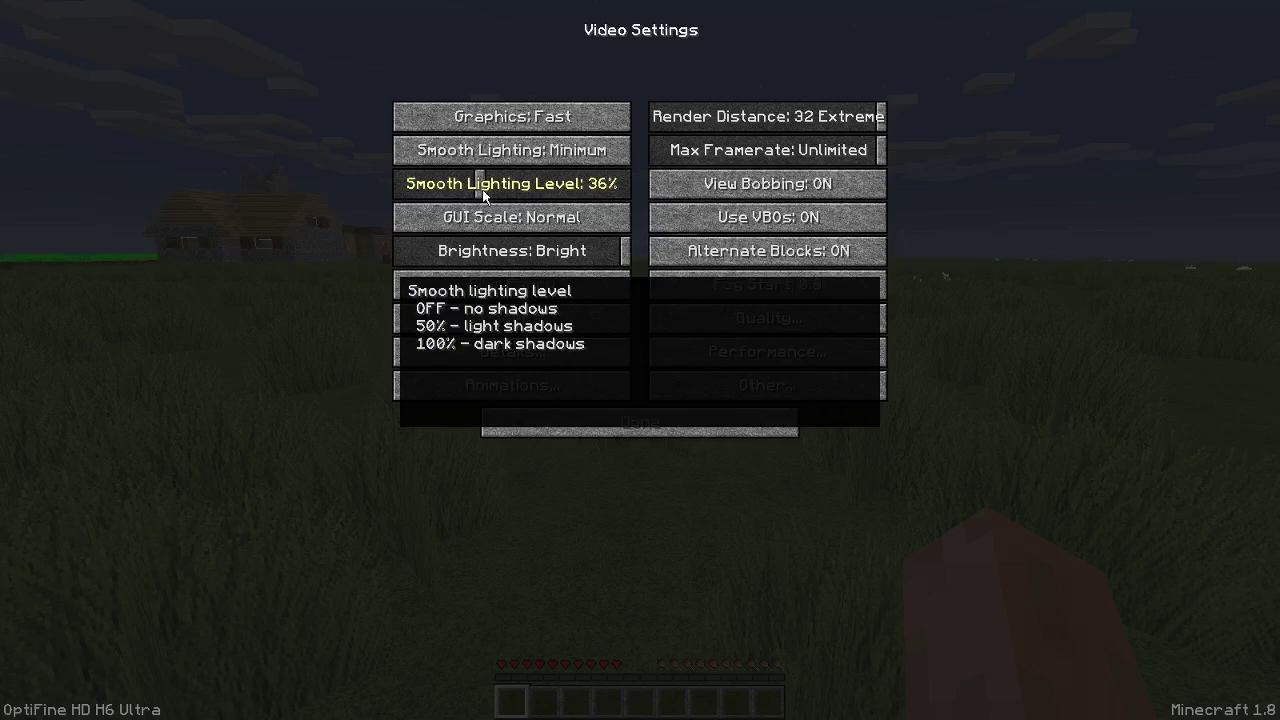
click(510, 192)
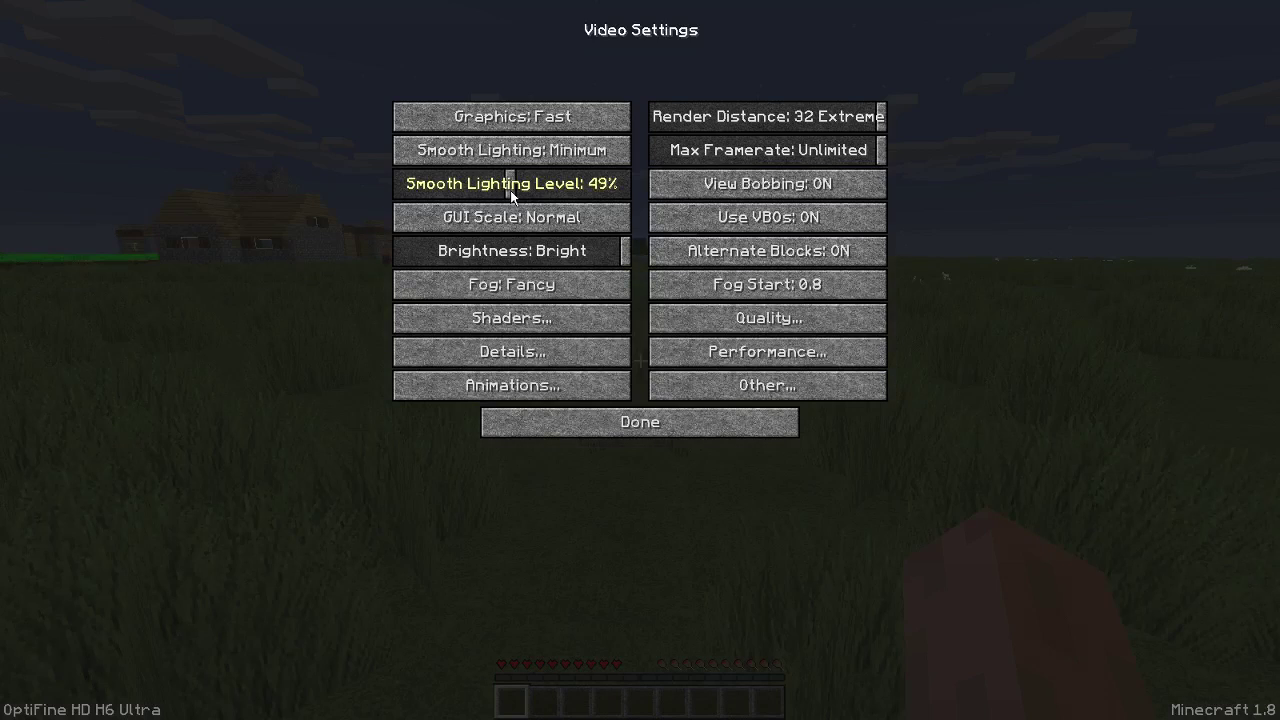
drag(515, 195, 512, 182)
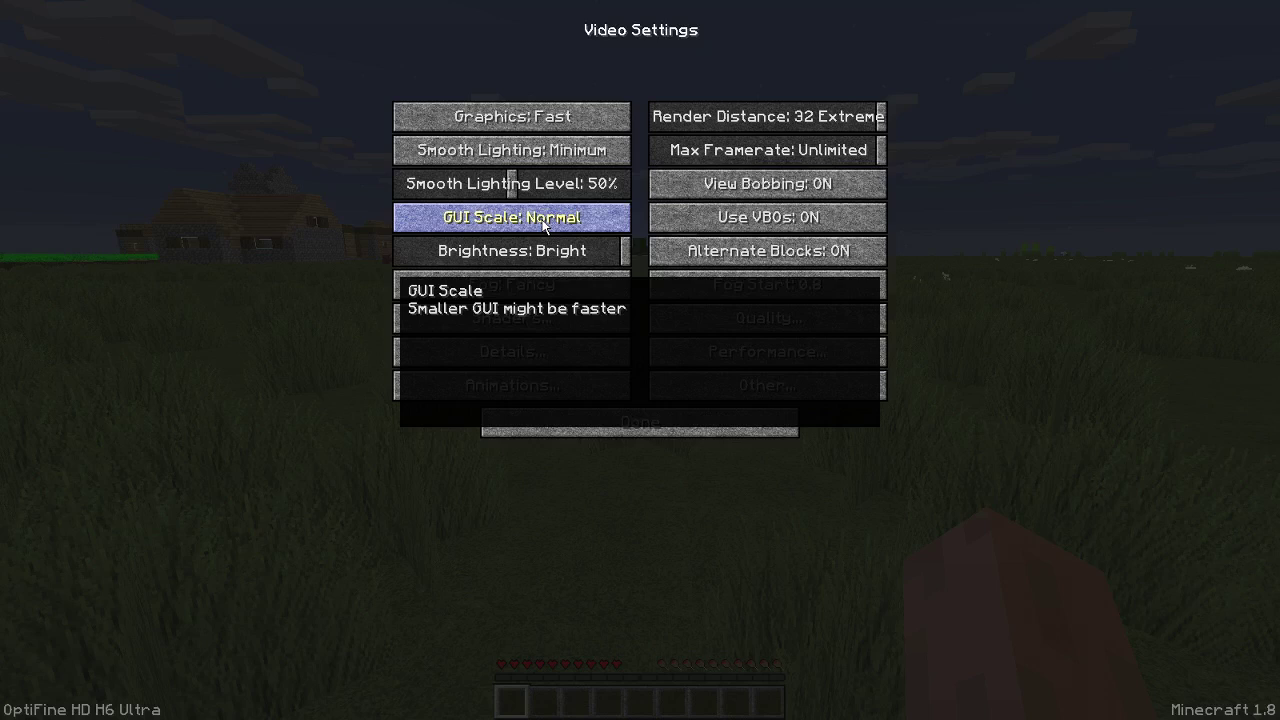
Try the Auto and Small options for the GUI scale and return it to Normal
click(543, 226)
click(546, 264)
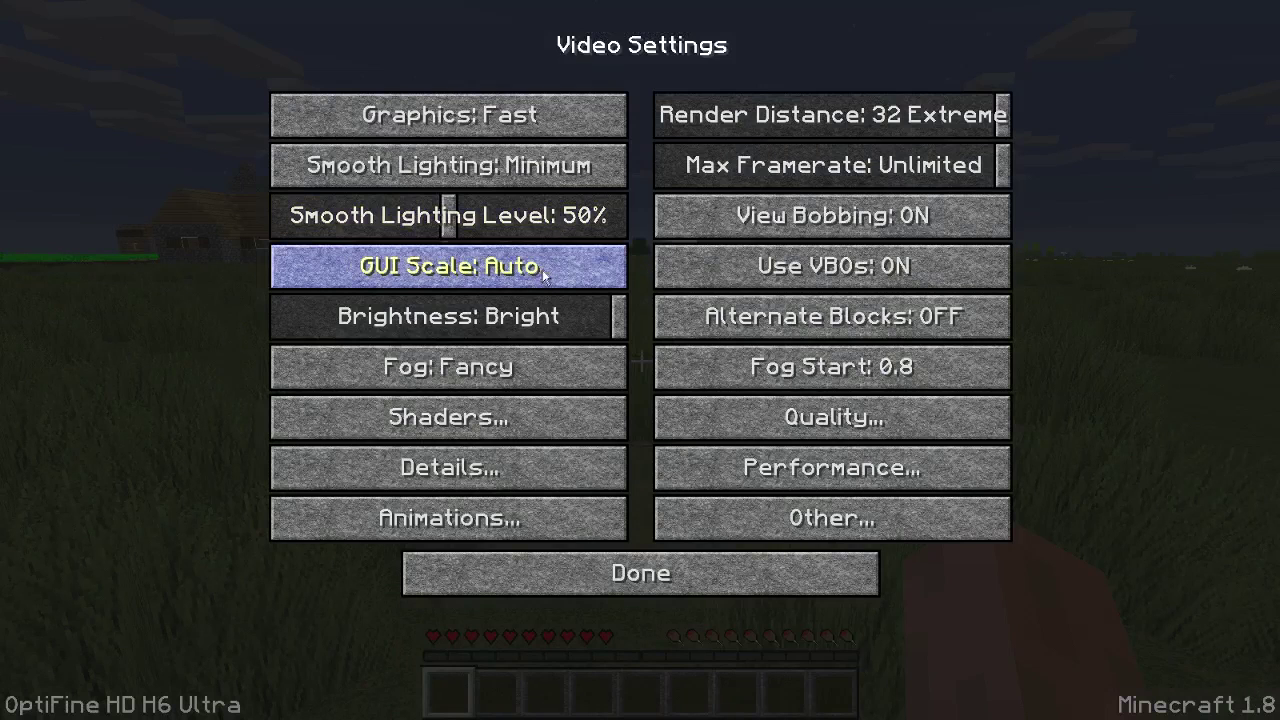
click(546, 264)
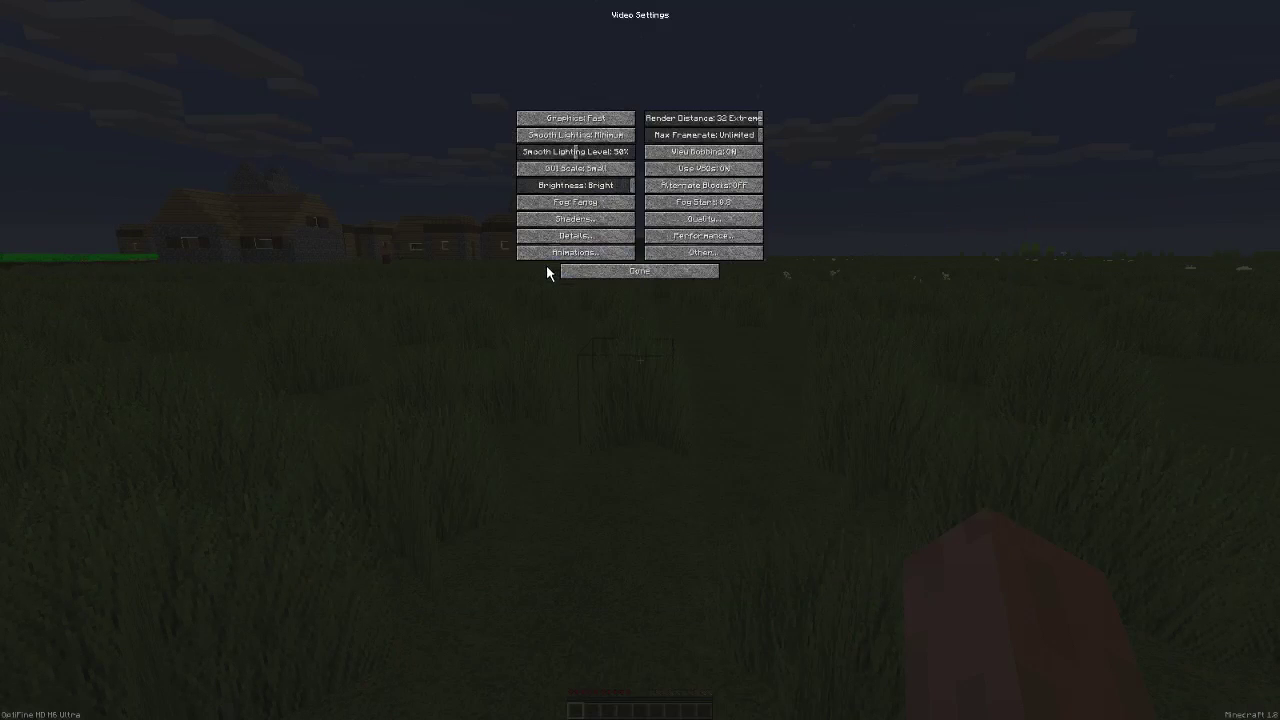
click(604, 169)
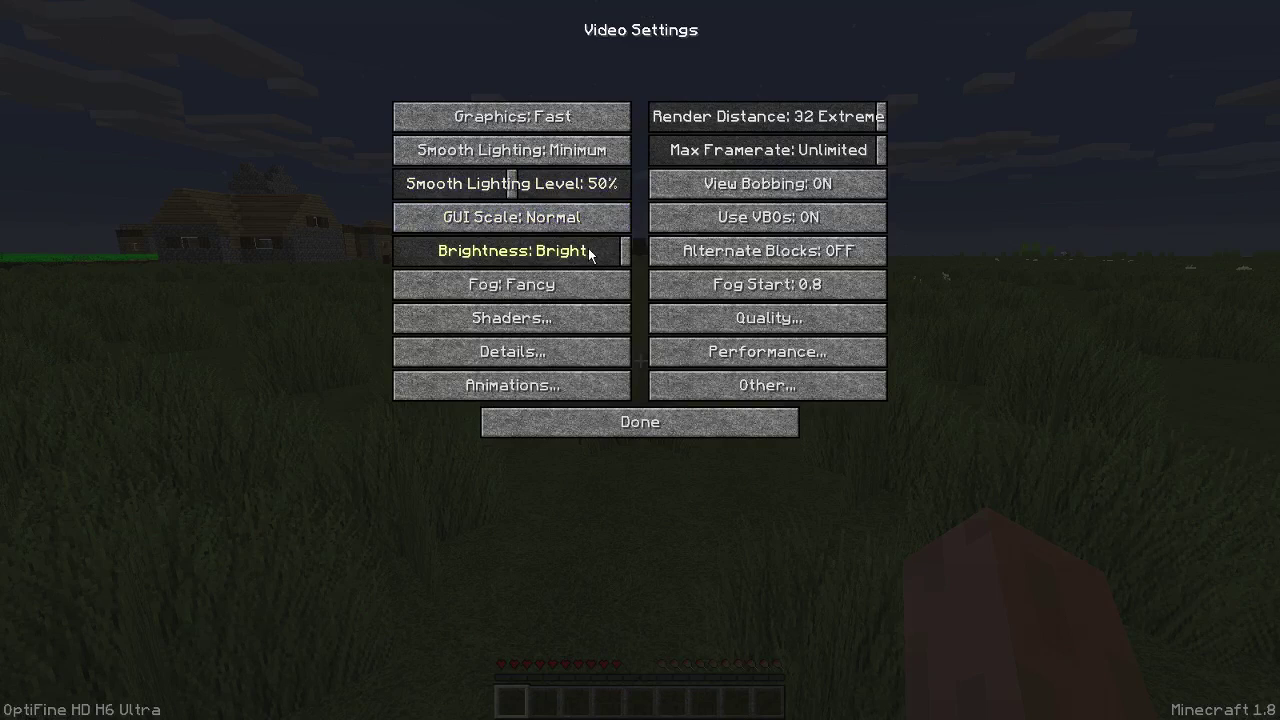
Switch the Fog type to the option that follows Fancy
mouse_move(588, 262)
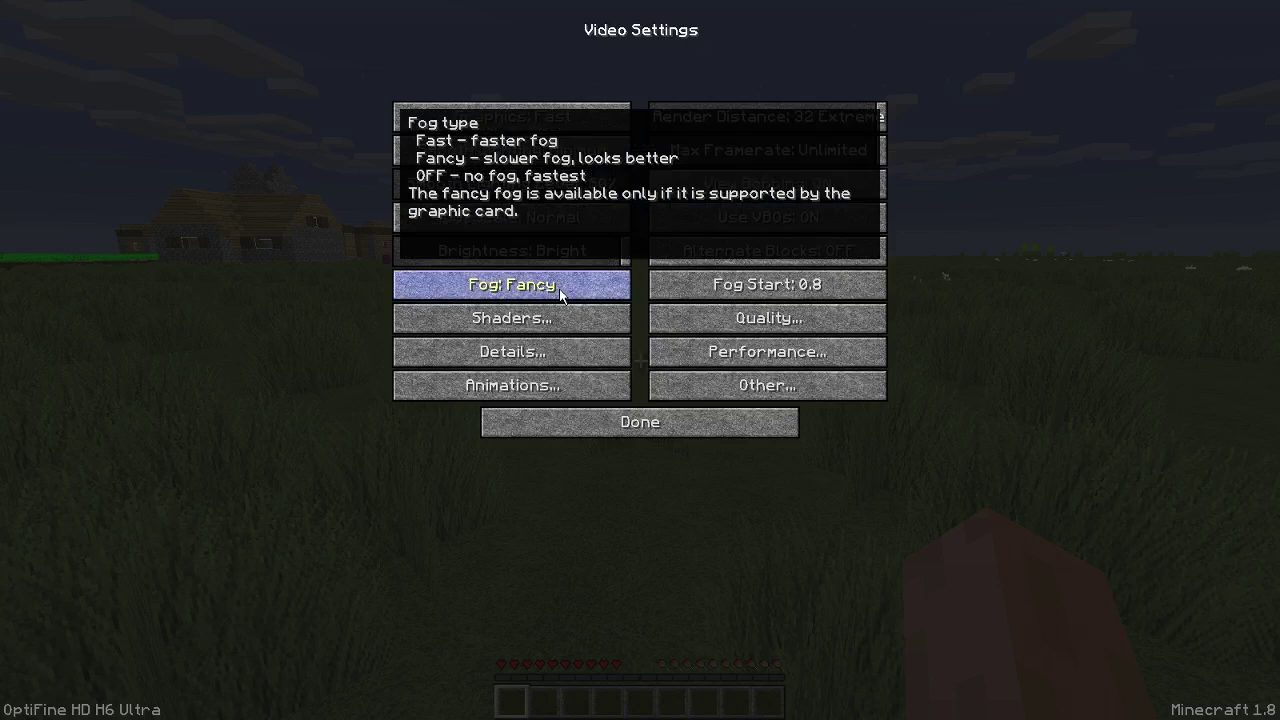
click(560, 292)
Turn Clouds off and set Trees to Fast in the detail settings
click(545, 356)
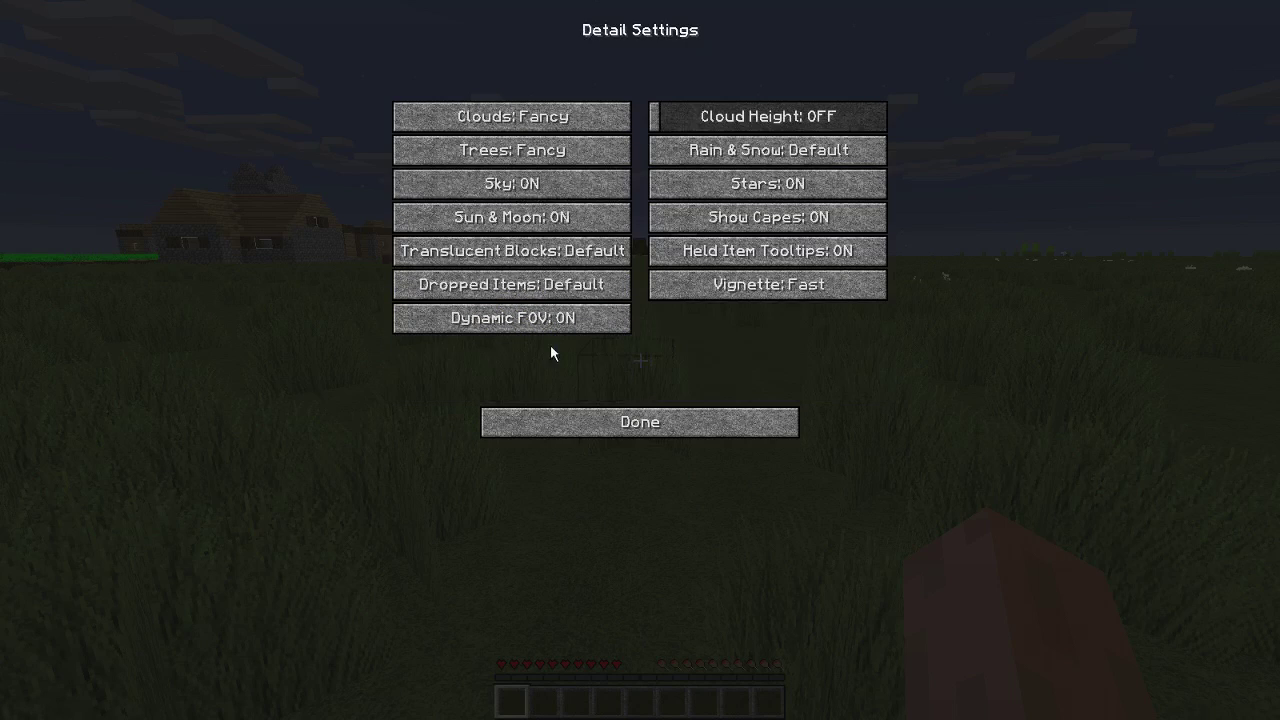
click(571, 119)
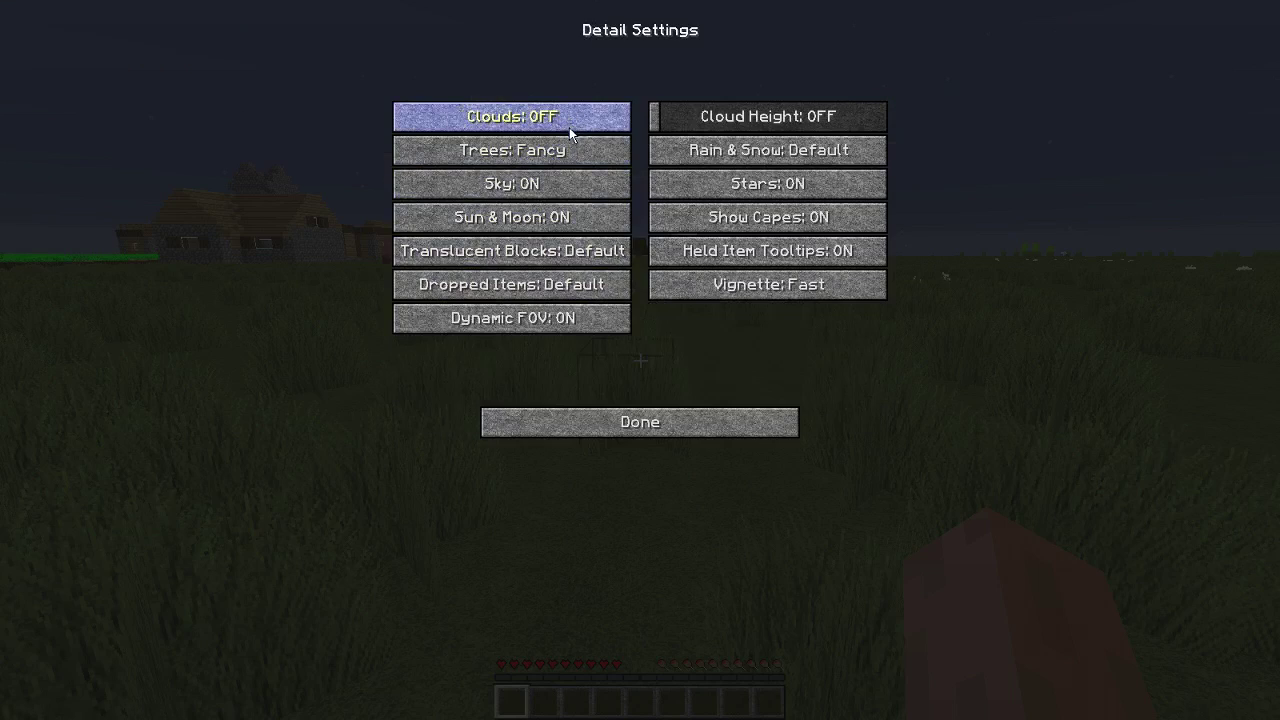
mouse_move(569, 118)
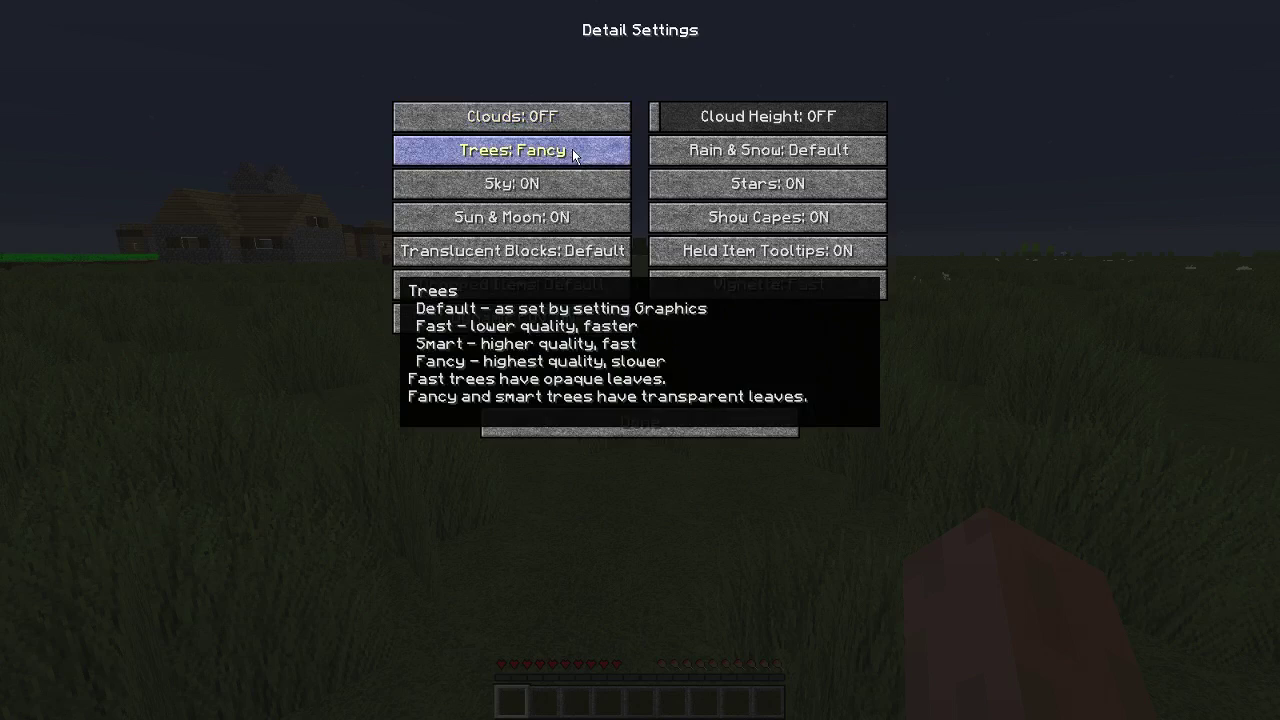
click(572, 150)
click(572, 150)
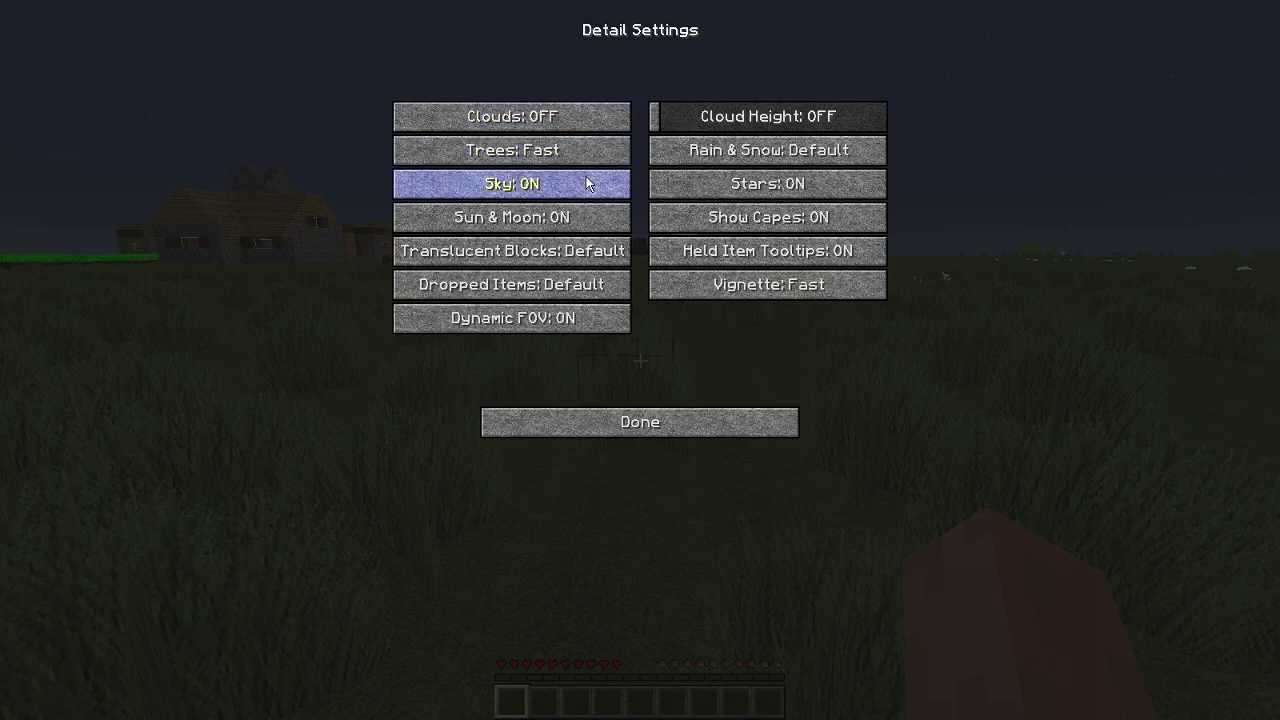
Turn Sky and Sun & Moon off in the detail settings
mouse_move(586, 177)
click(586, 177)
click(583, 217)
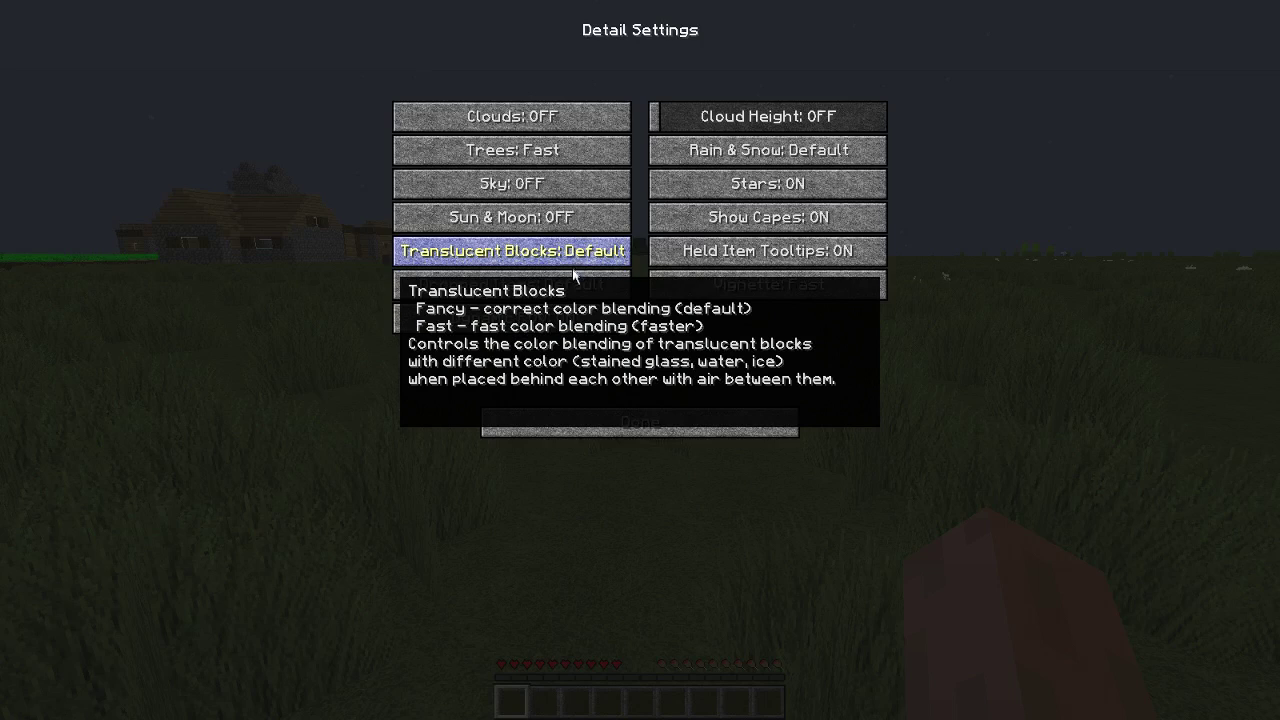
Turn Rain & Snow, Stars and Show Capes off and return to the main video settings
mouse_move(566, 290)
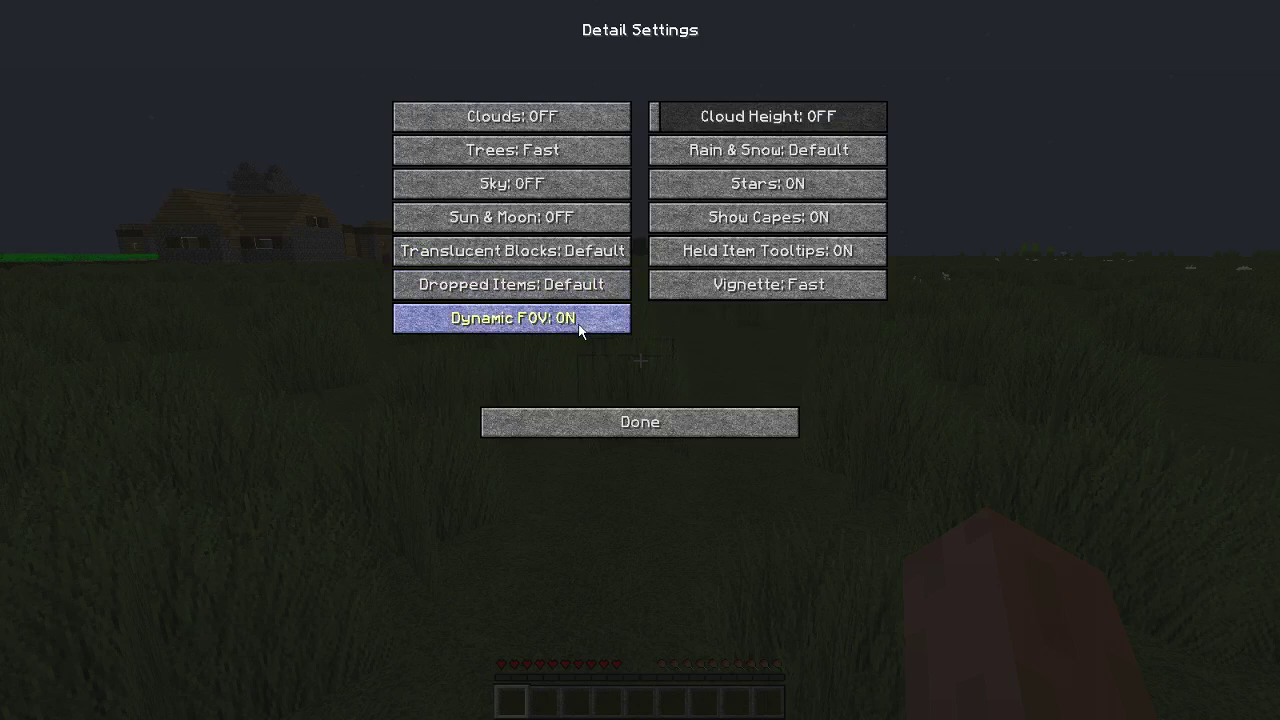
mouse_move(579, 330)
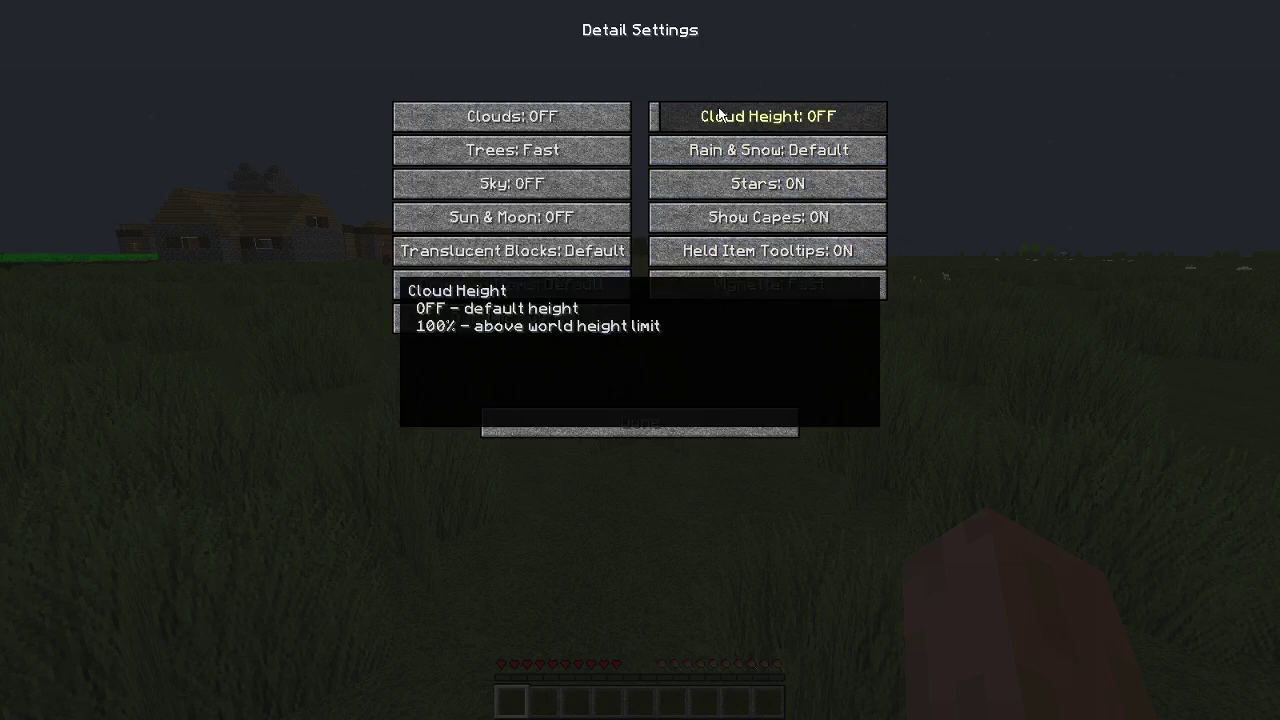
click(699, 150)
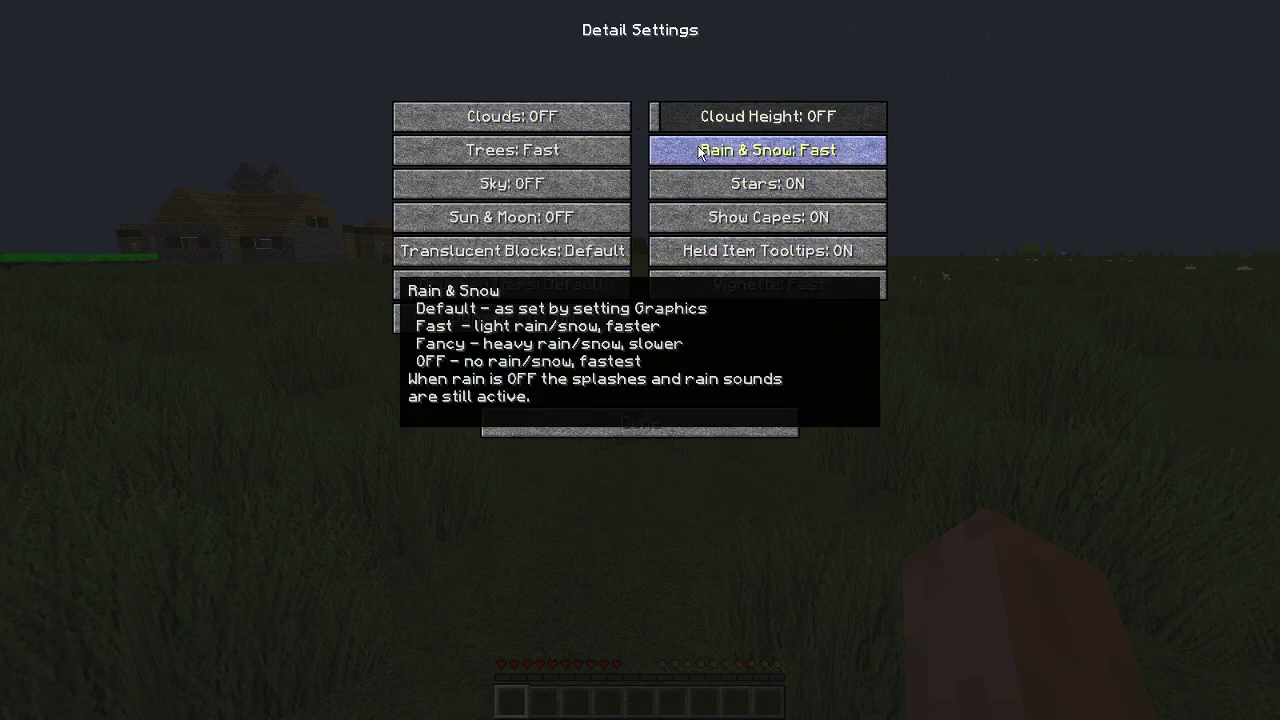
click(699, 150)
click(699, 150)
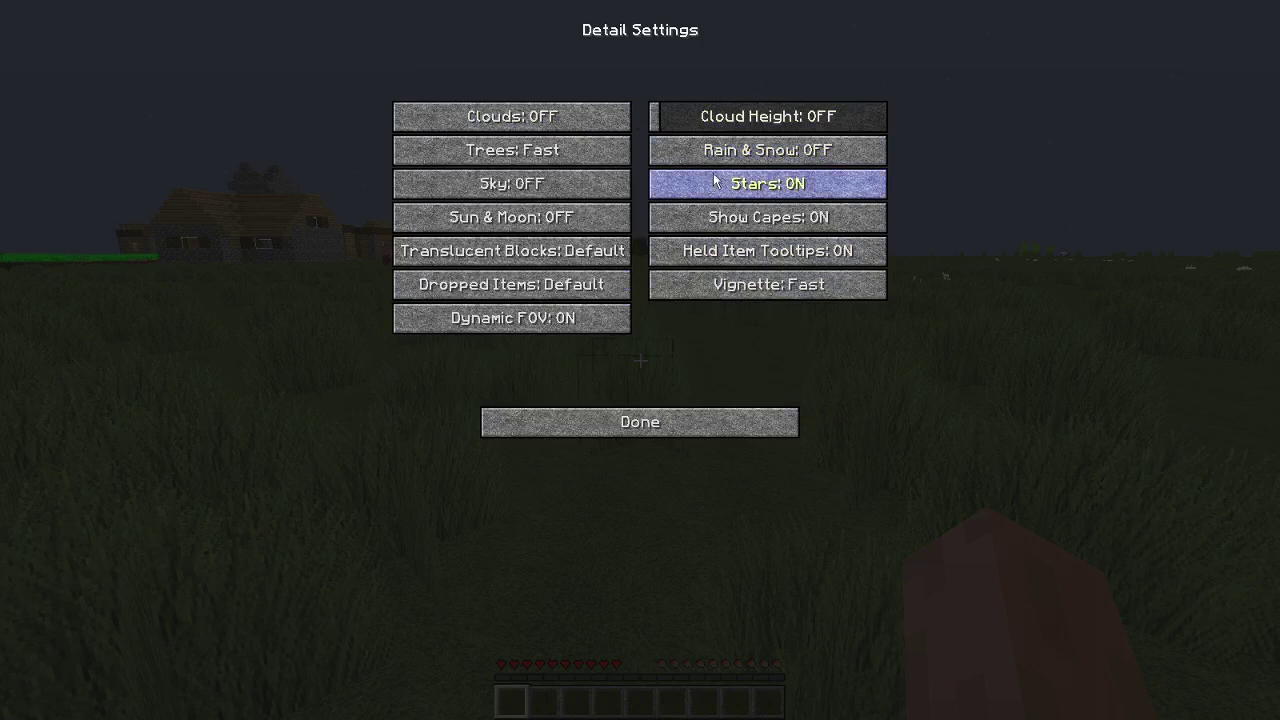
click(717, 184)
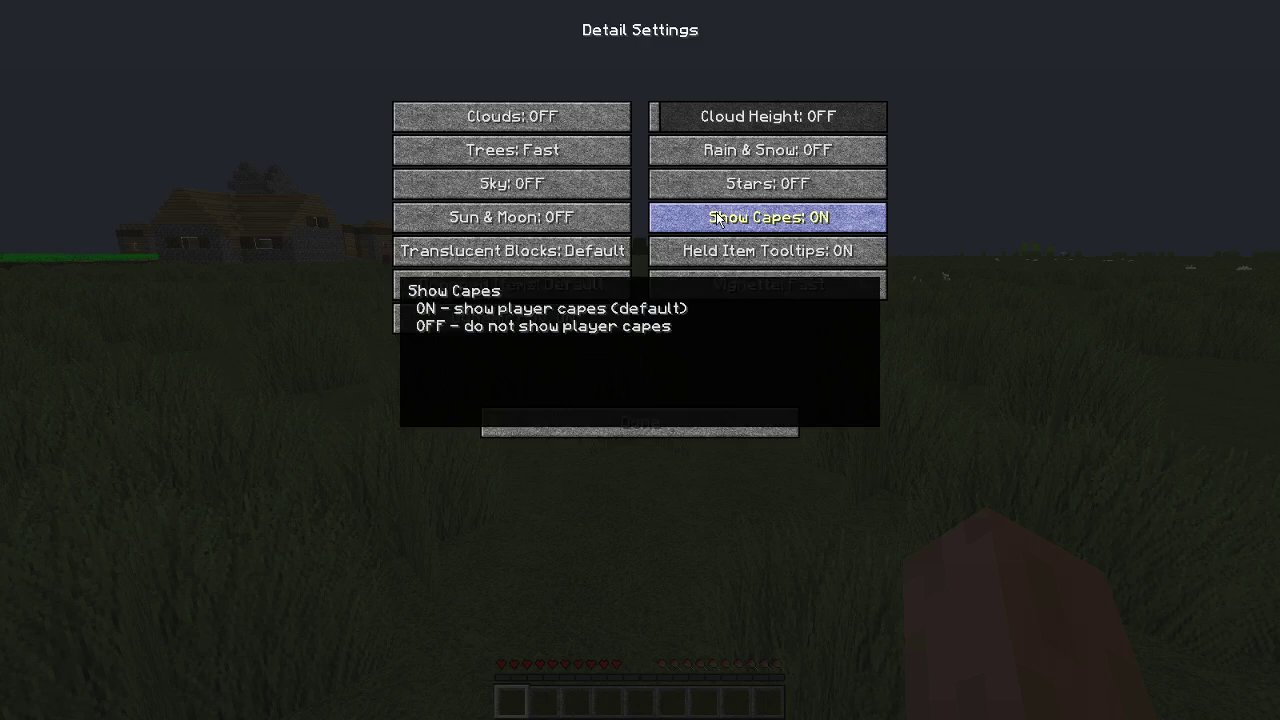
click(717, 217)
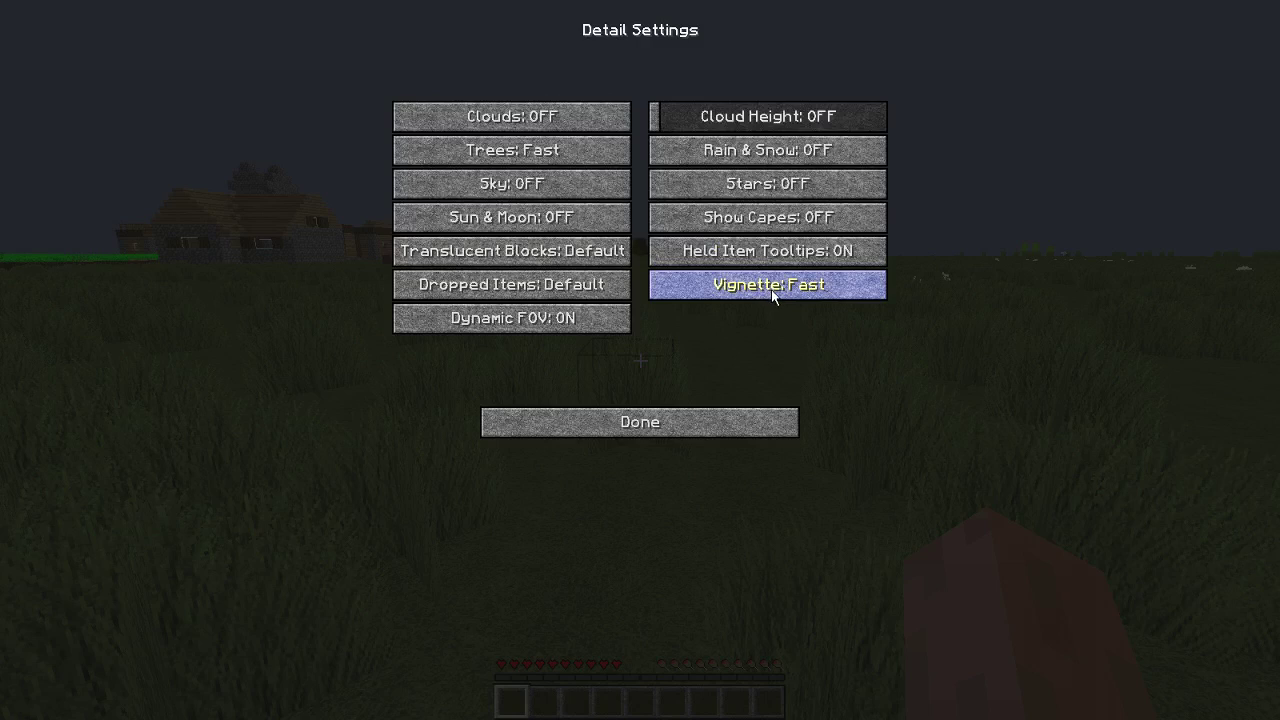
click(731, 420)
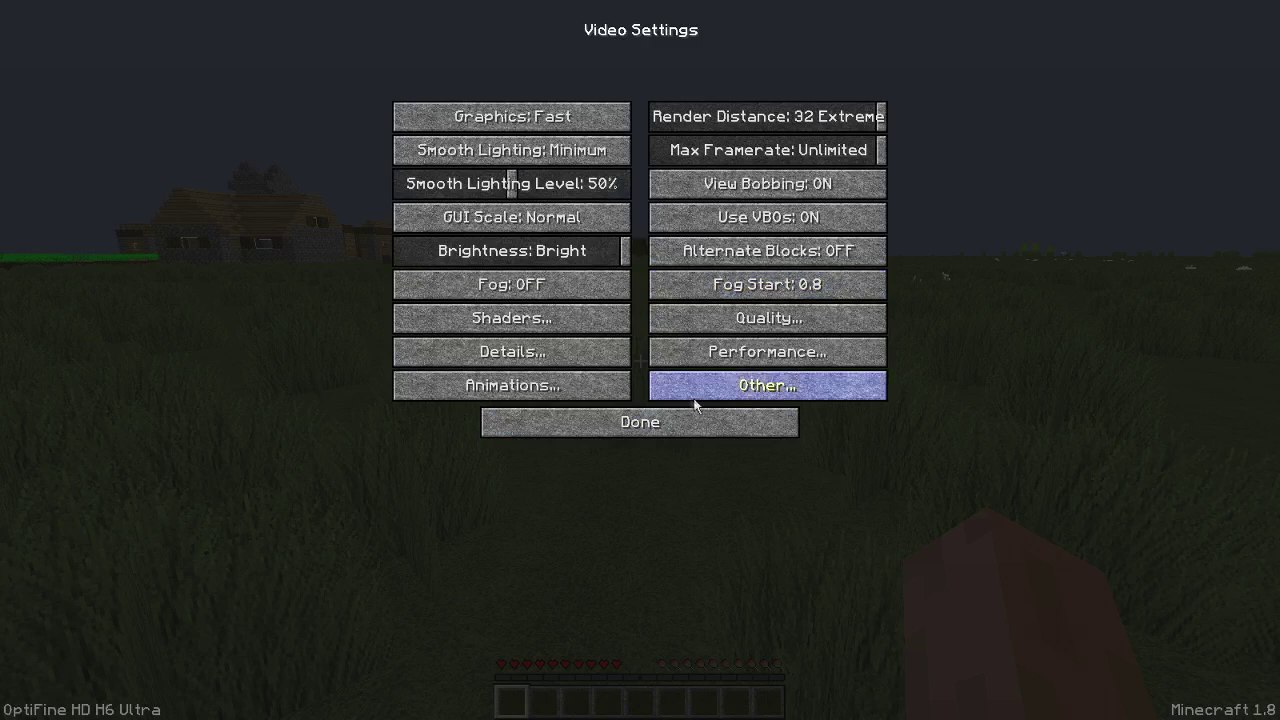
Turn all animations and particle effects off at once in the animation settings
click(584, 381)
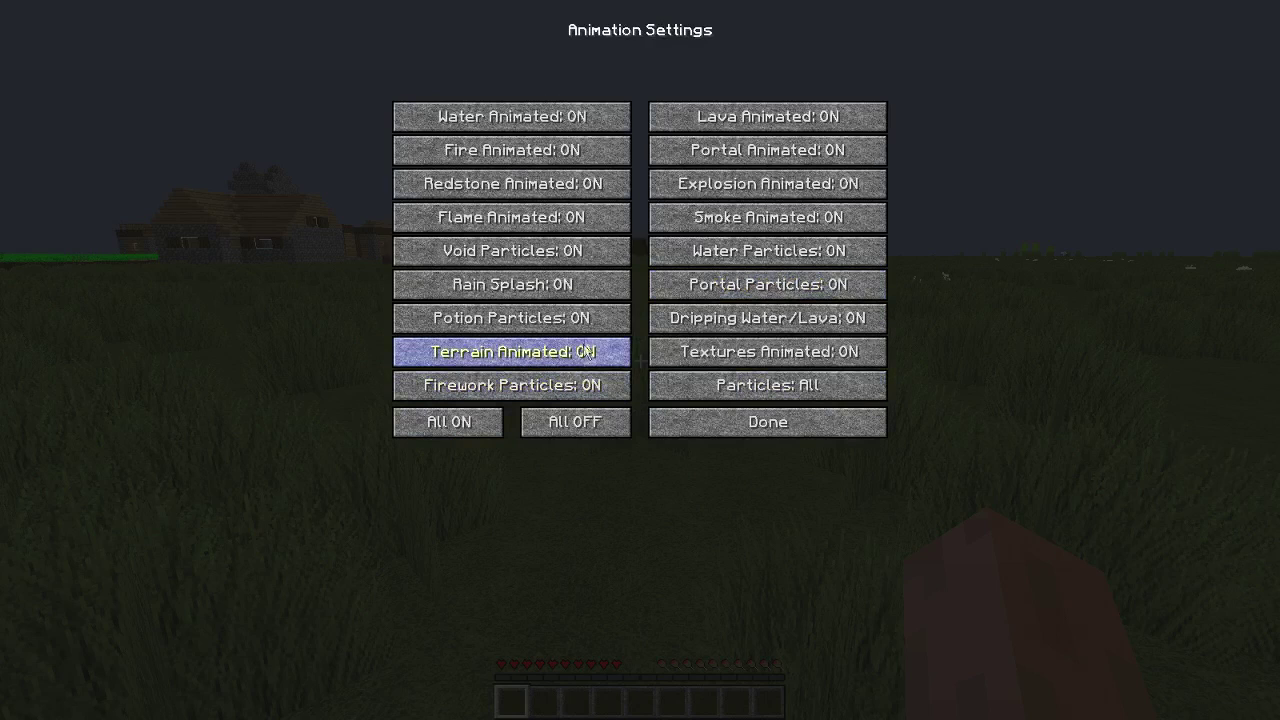
click(553, 430)
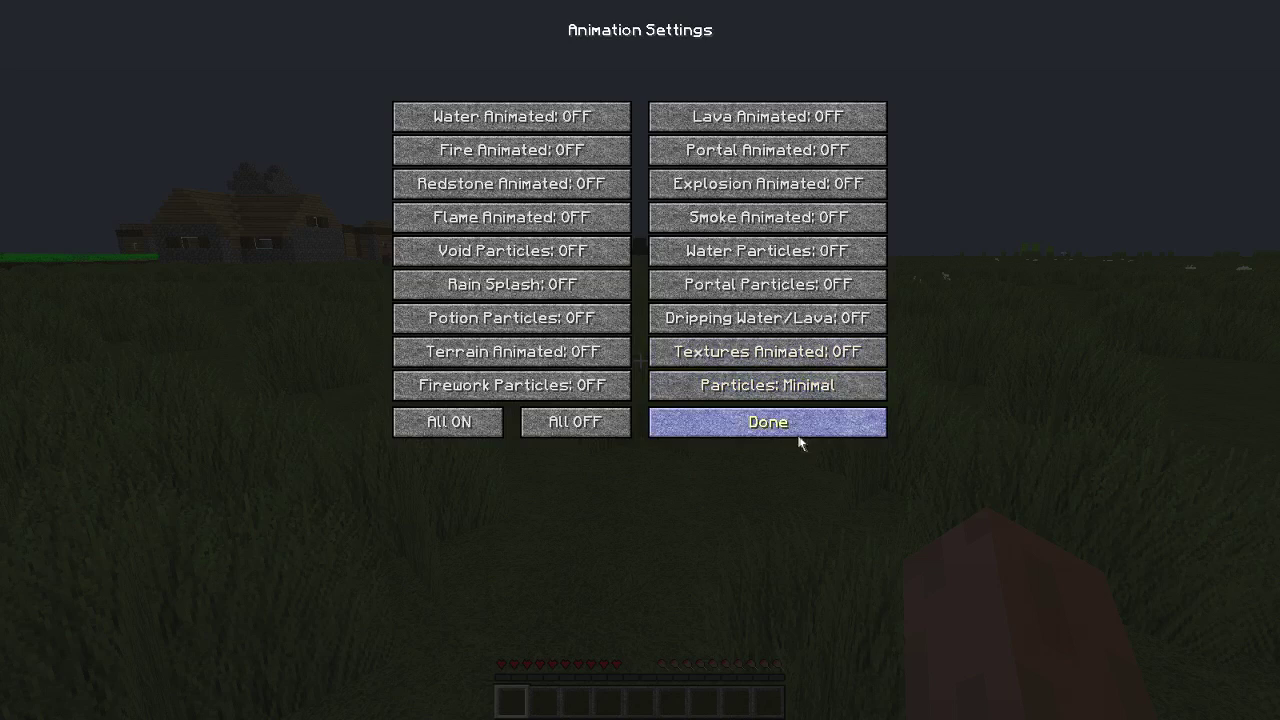
click(767, 425)
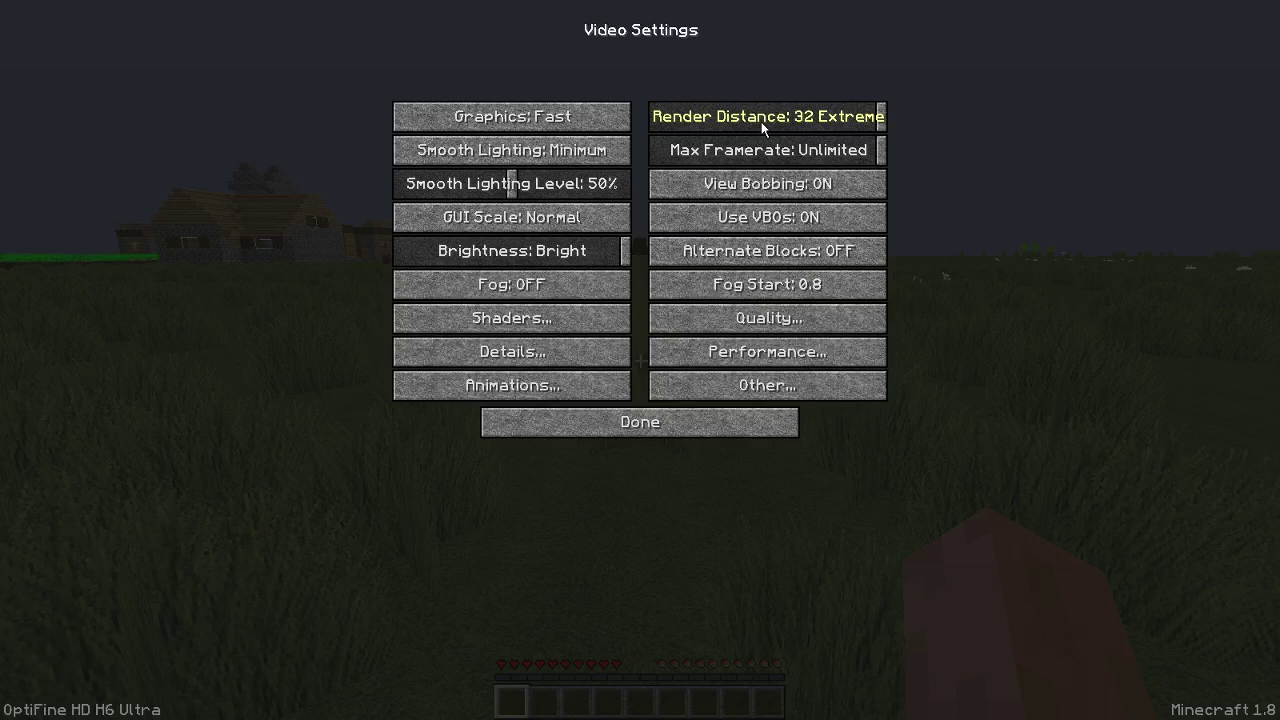
Return to the game, display the debug overlay and walk forward to check the frame rate
mouse_move(762, 126)
key(Escape)
key(F3)
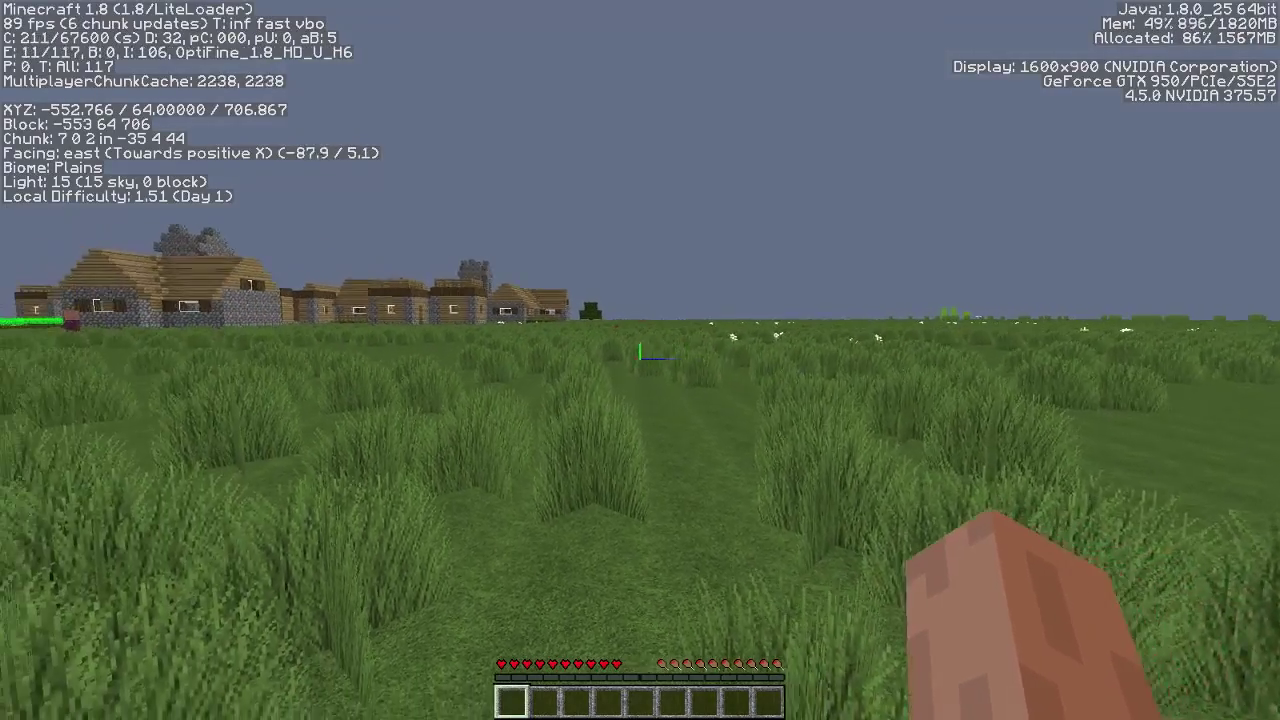
key(Escape)
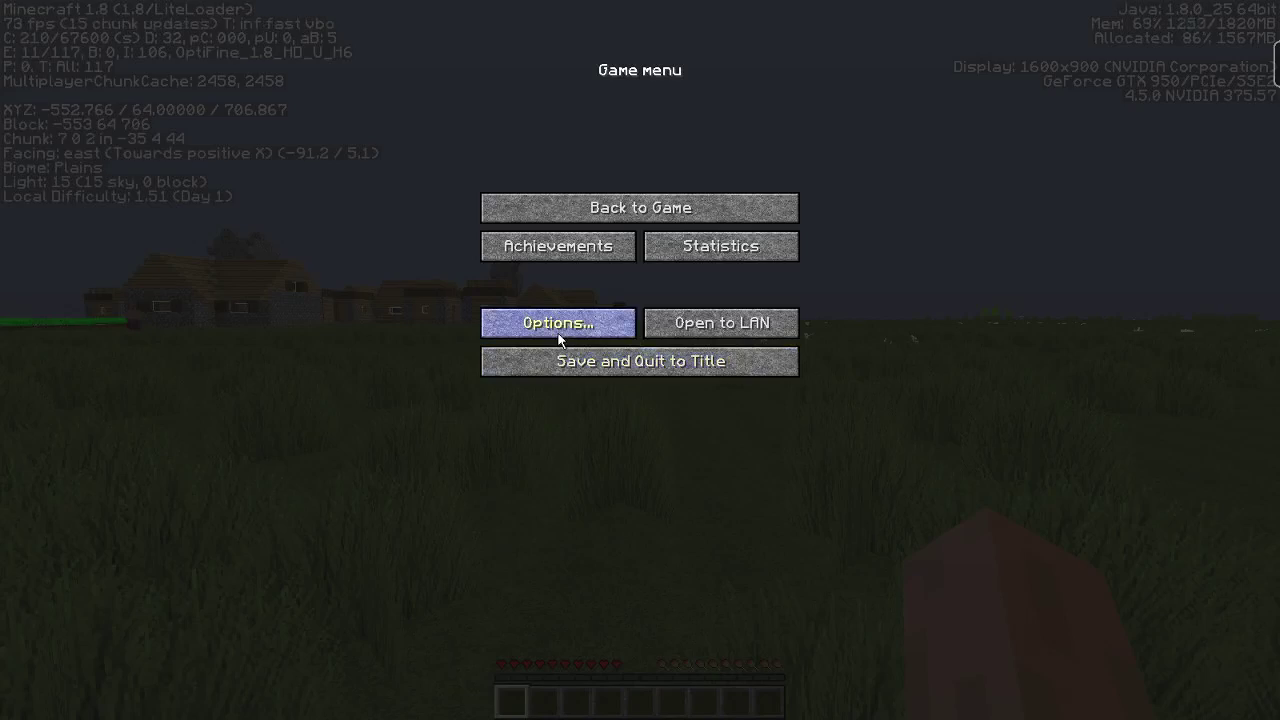
key(Escape)
key(w)
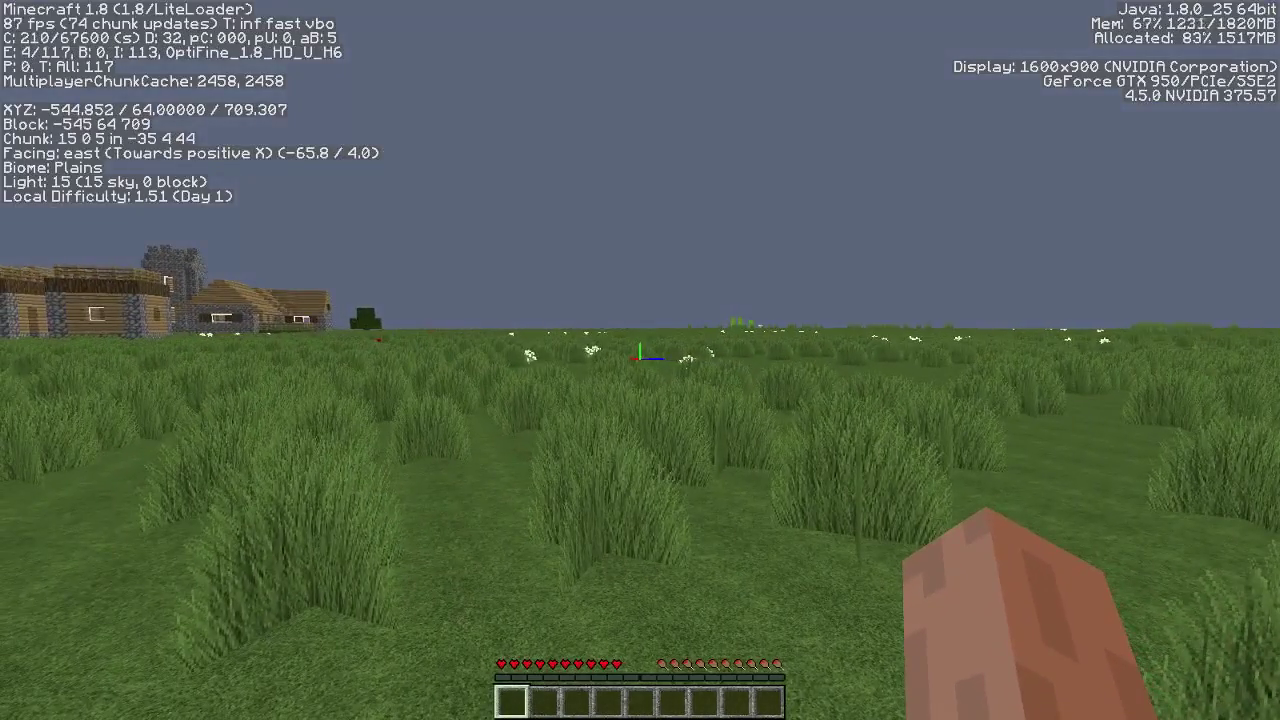
Reopen the video settings and set the Render Distance to 8 Normal
key(Escape)
click(545, 322)
click(530, 282)
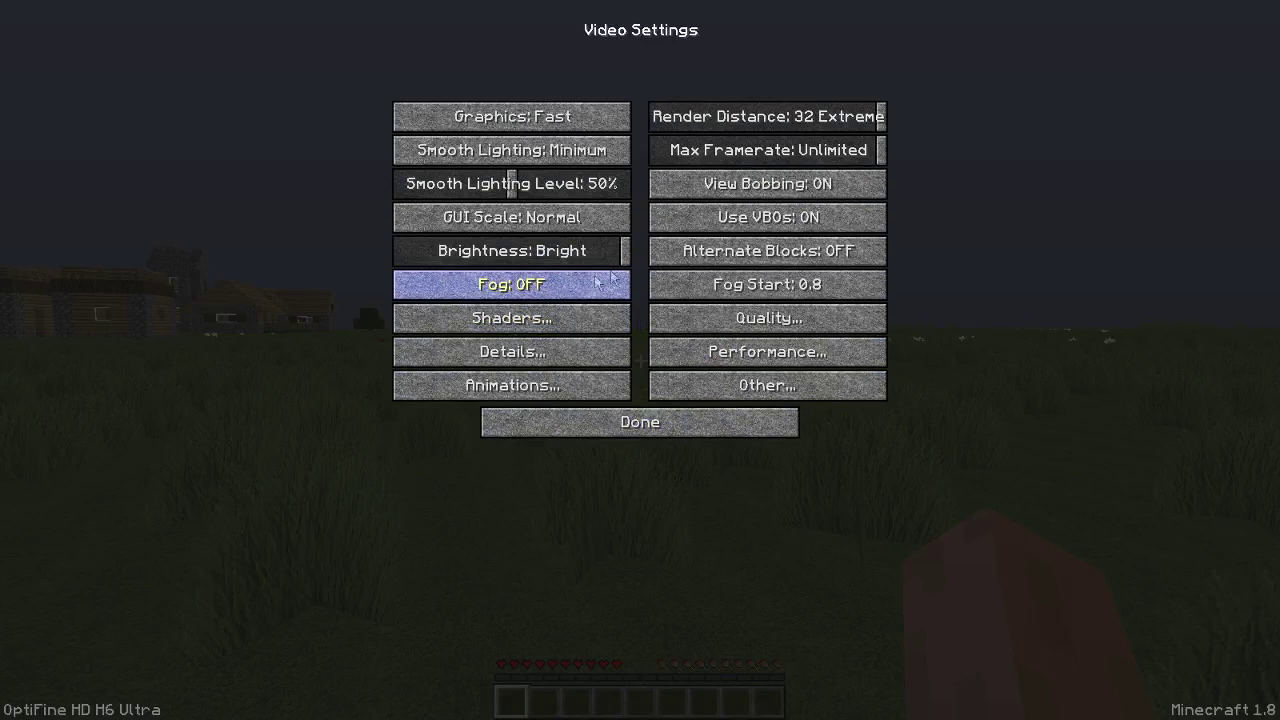
click(738, 118)
drag(733, 118, 698, 118)
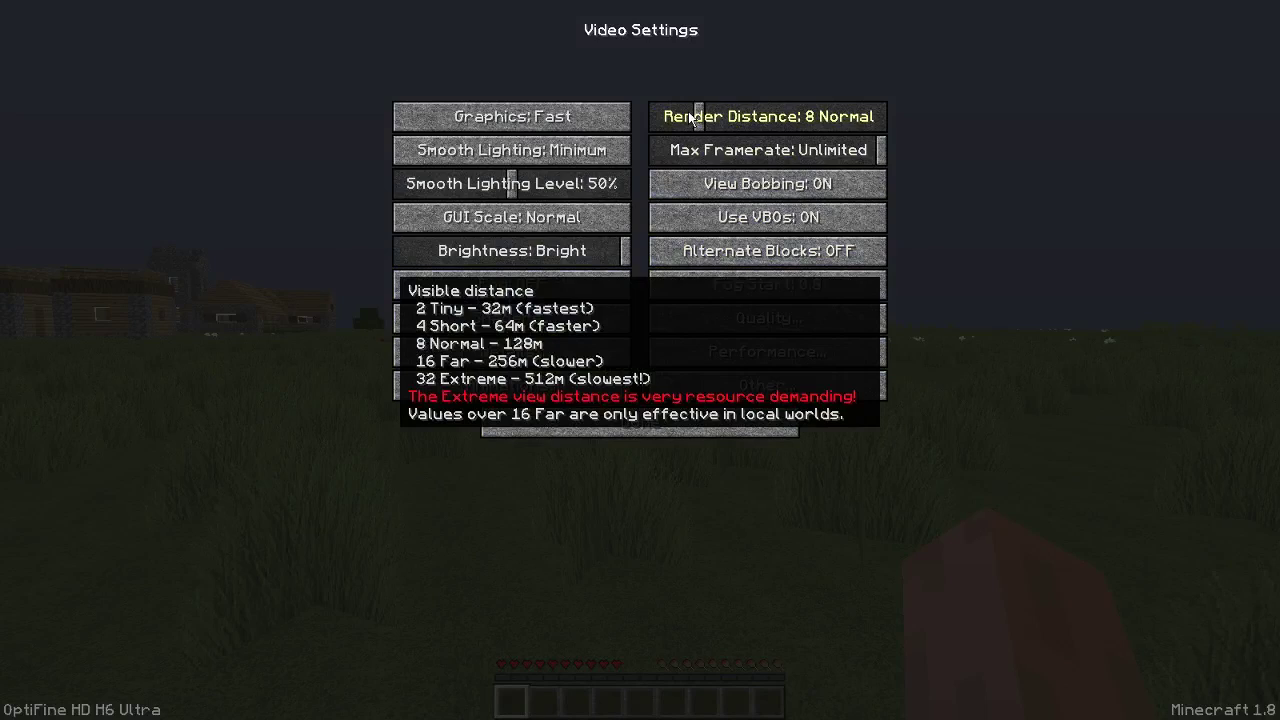
drag(690, 118, 684, 118)
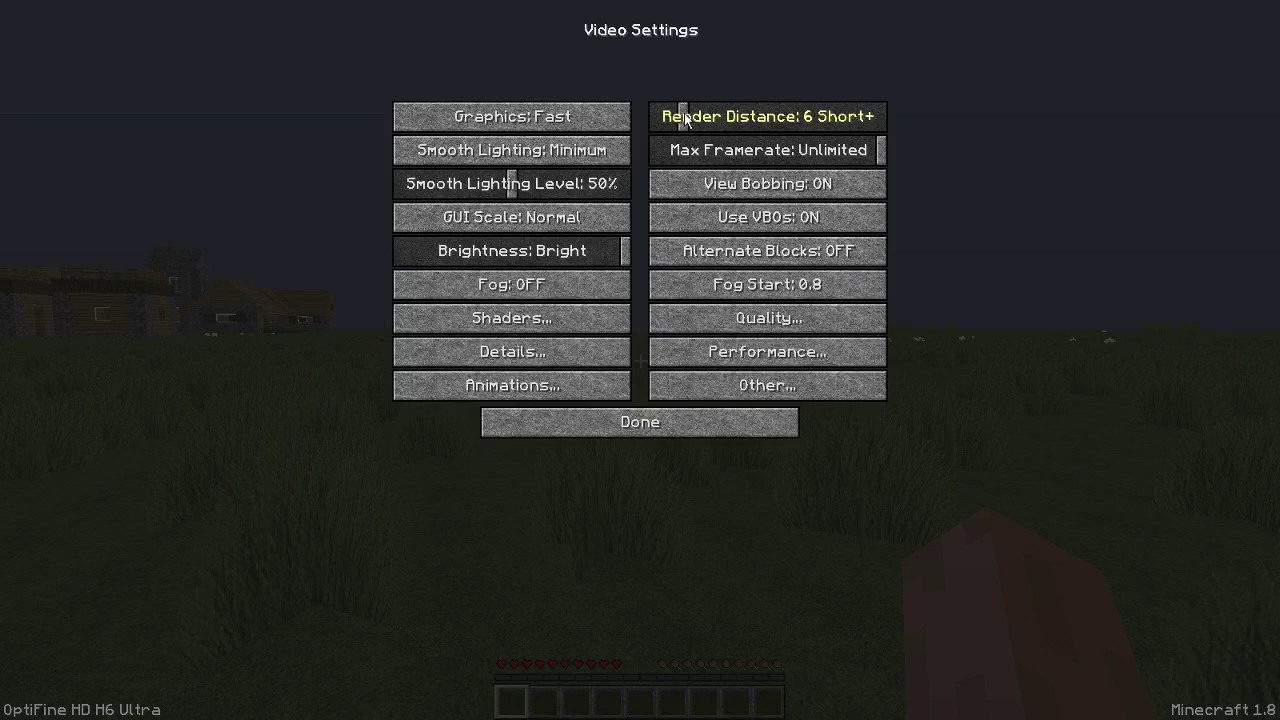
click(702, 120)
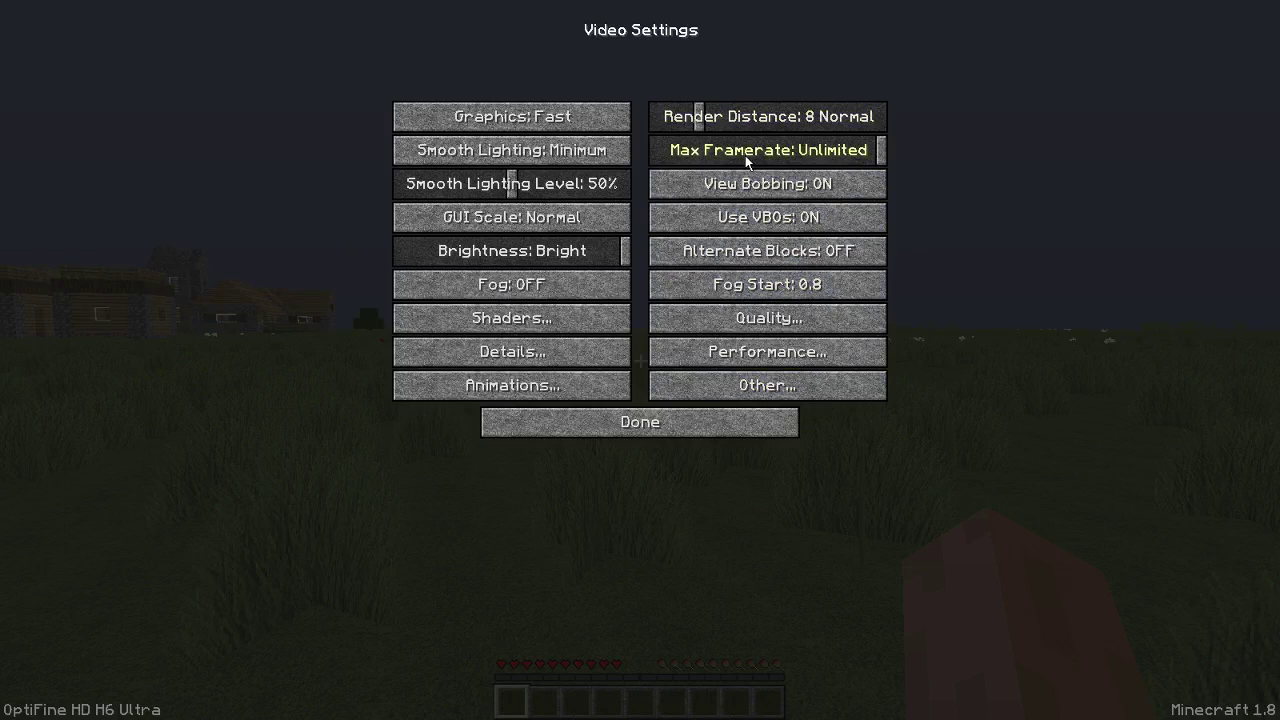
Try the Unlimited and VSync settings for Max Framerate
mouse_move(745, 155)
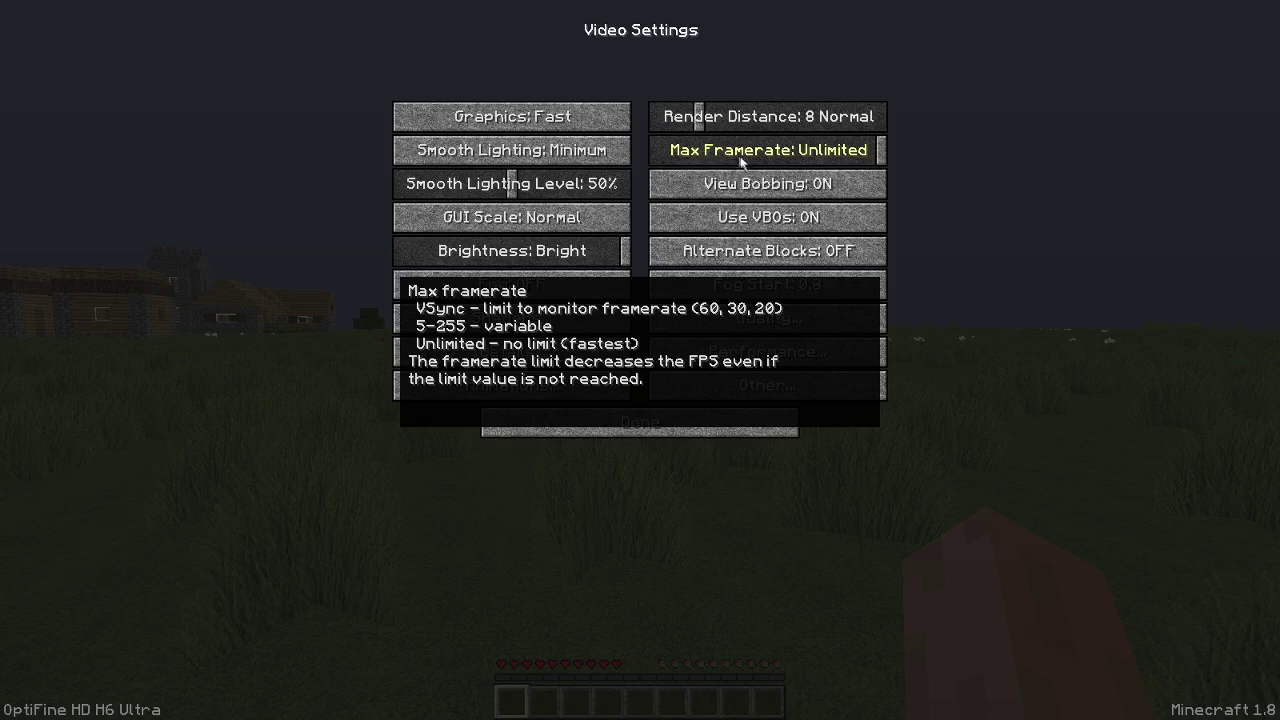
drag(714, 155, 891, 146)
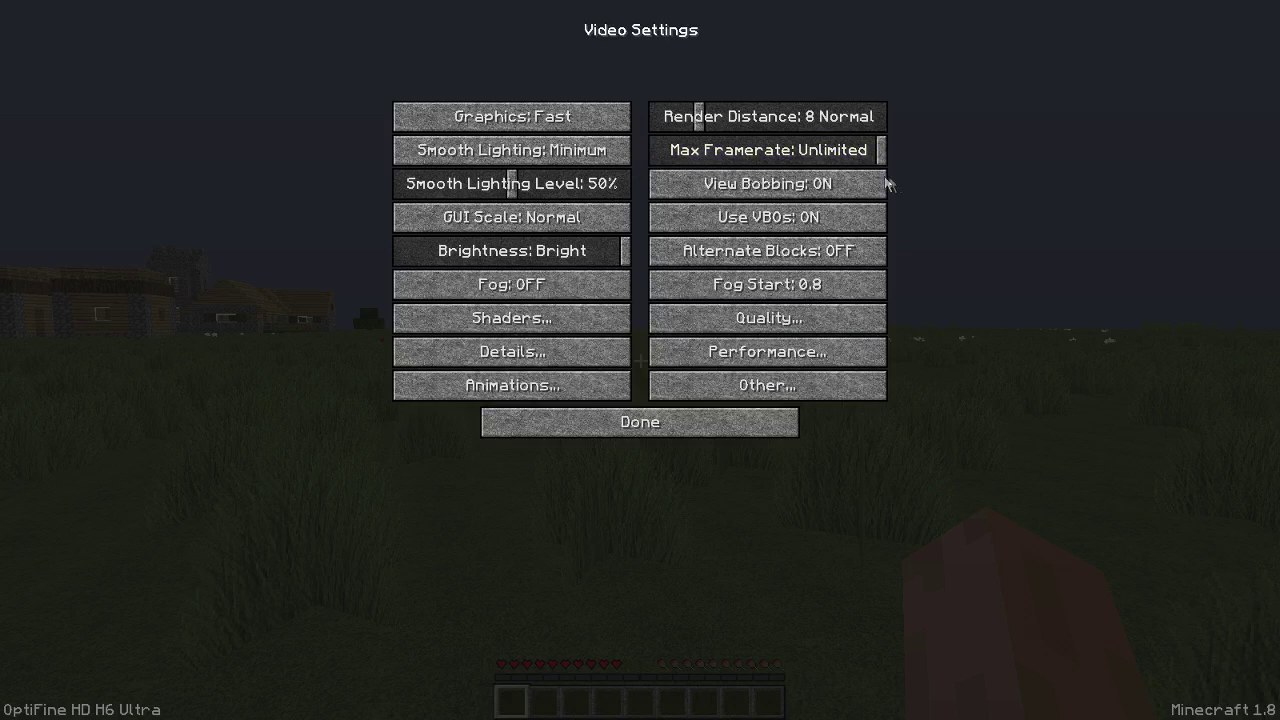
mouse_move(838, 152)
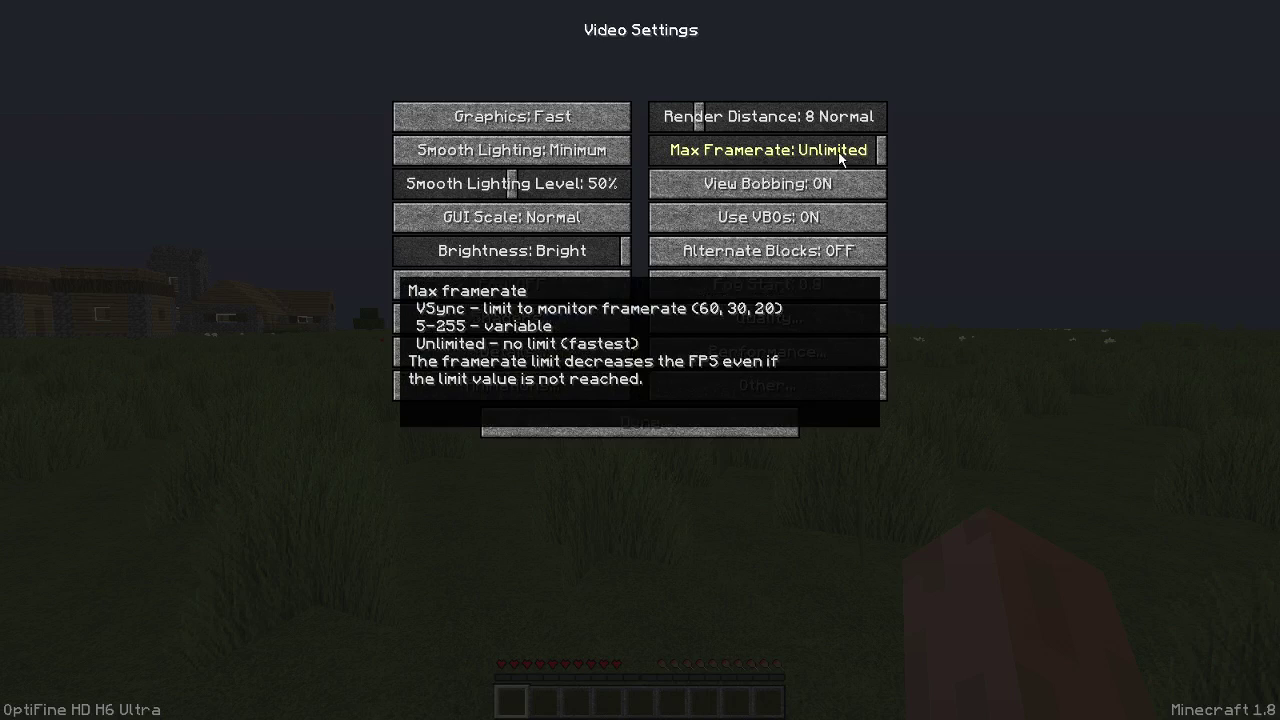
drag(840, 155, 640, 170)
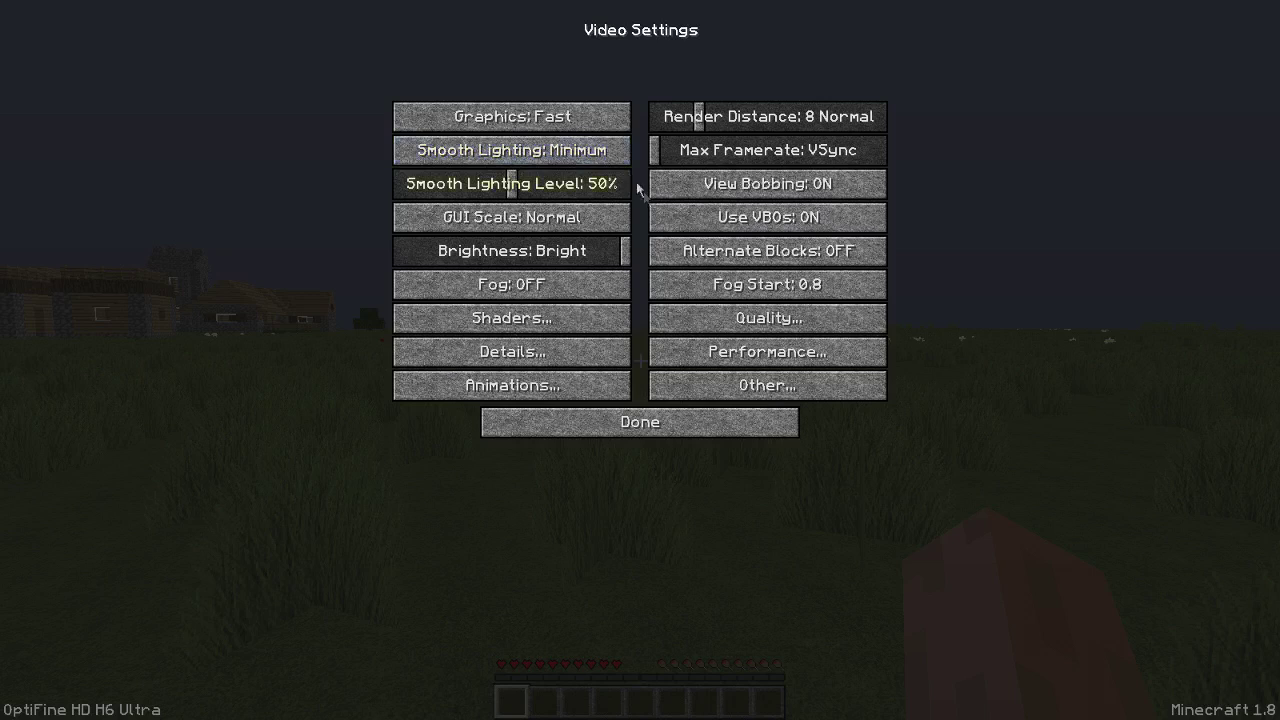
Look through the Other settings and try toggling Smooth FPS in the Performance settings
click(724, 394)
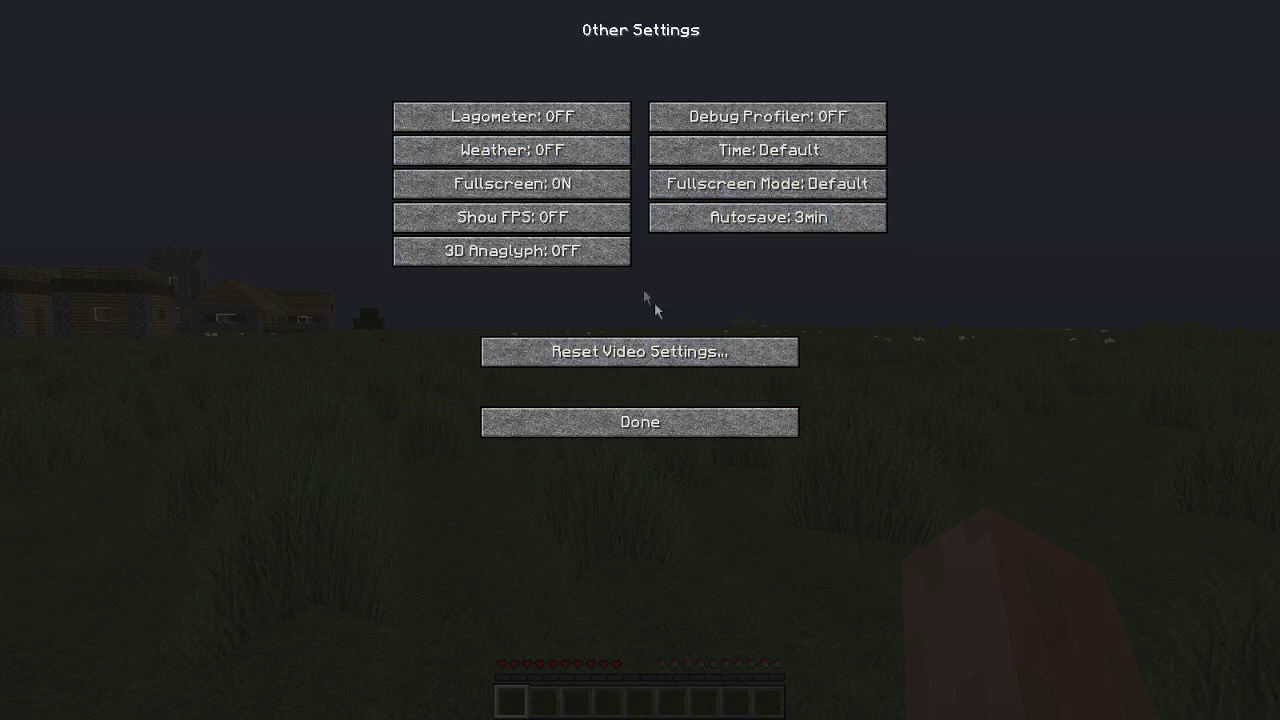
click(737, 420)
click(740, 352)
click(535, 117)
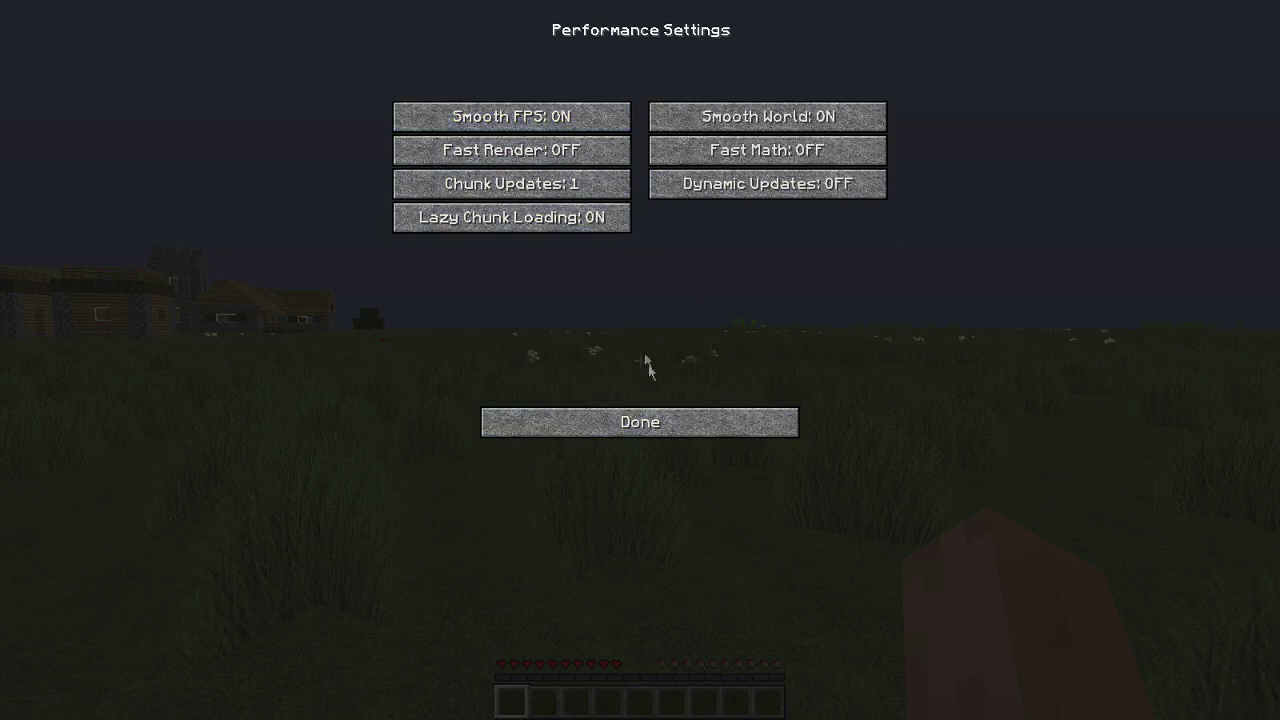
click(550, 120)
click(677, 420)
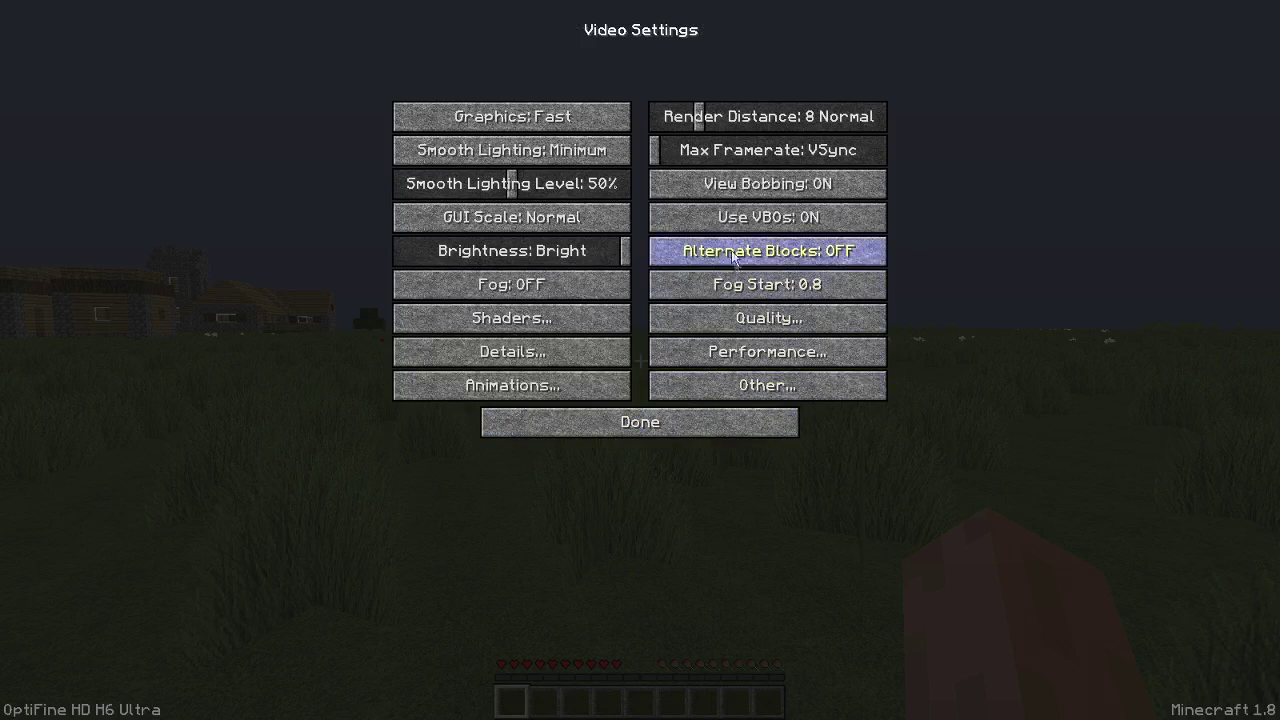
Set Max Framerate to Unlimited and walk forward in the game to check how smoothly it runs
drag(722, 158, 886, 150)
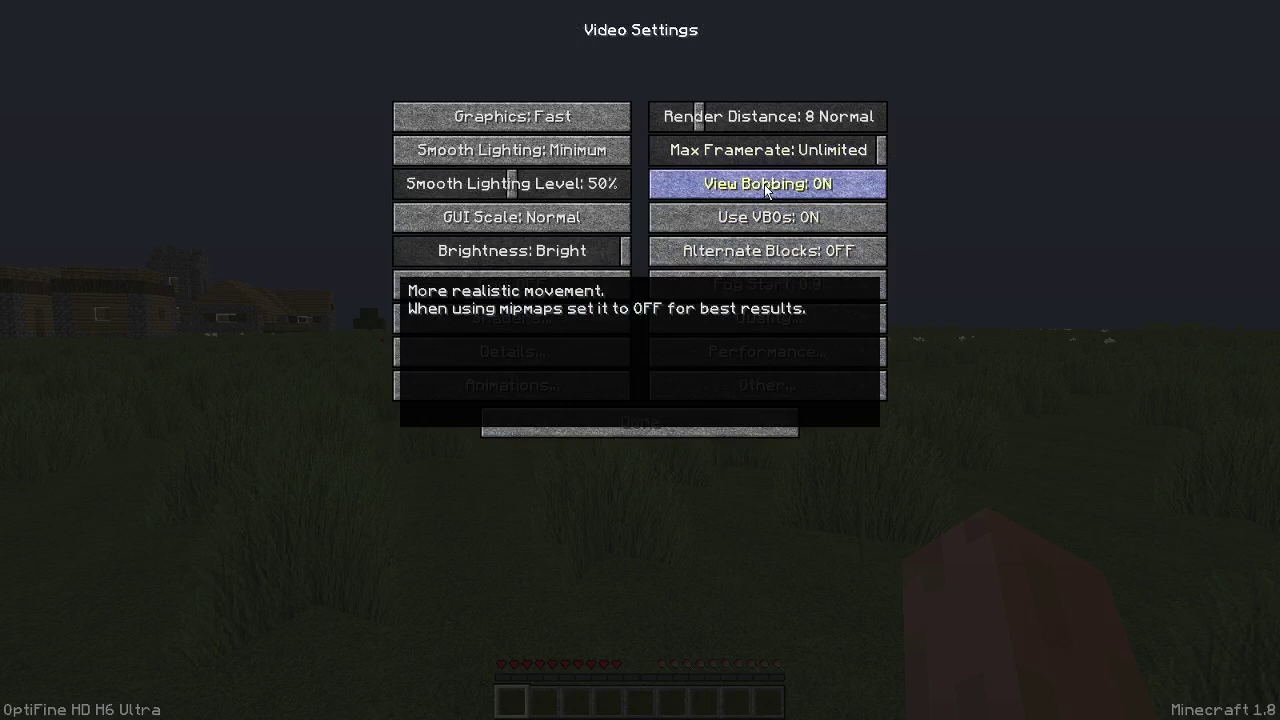
key(Escape)
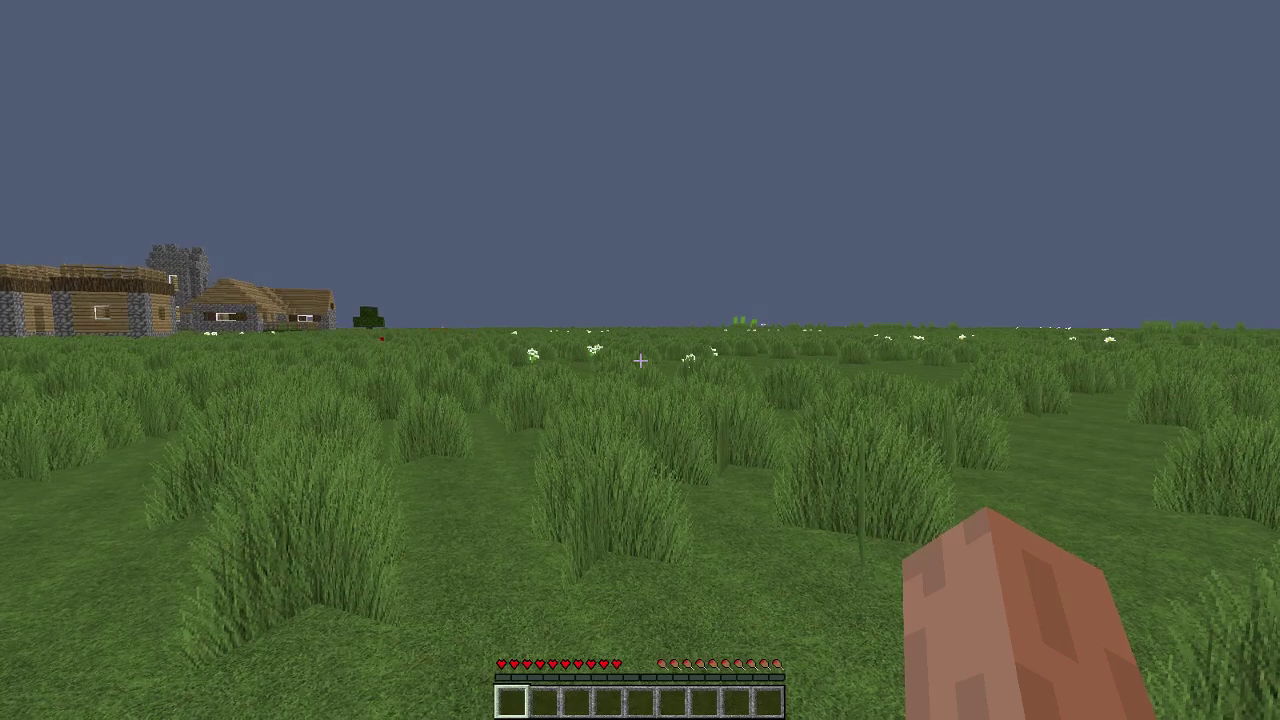
key(w)
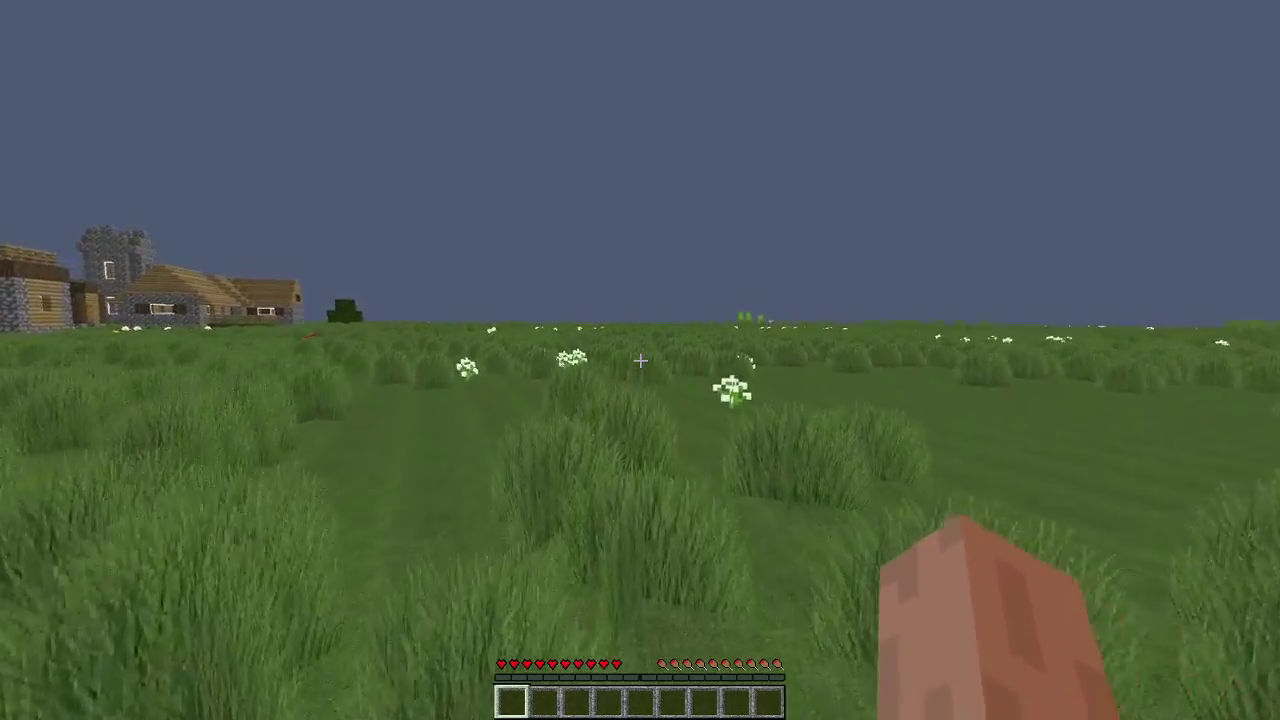
key(w)
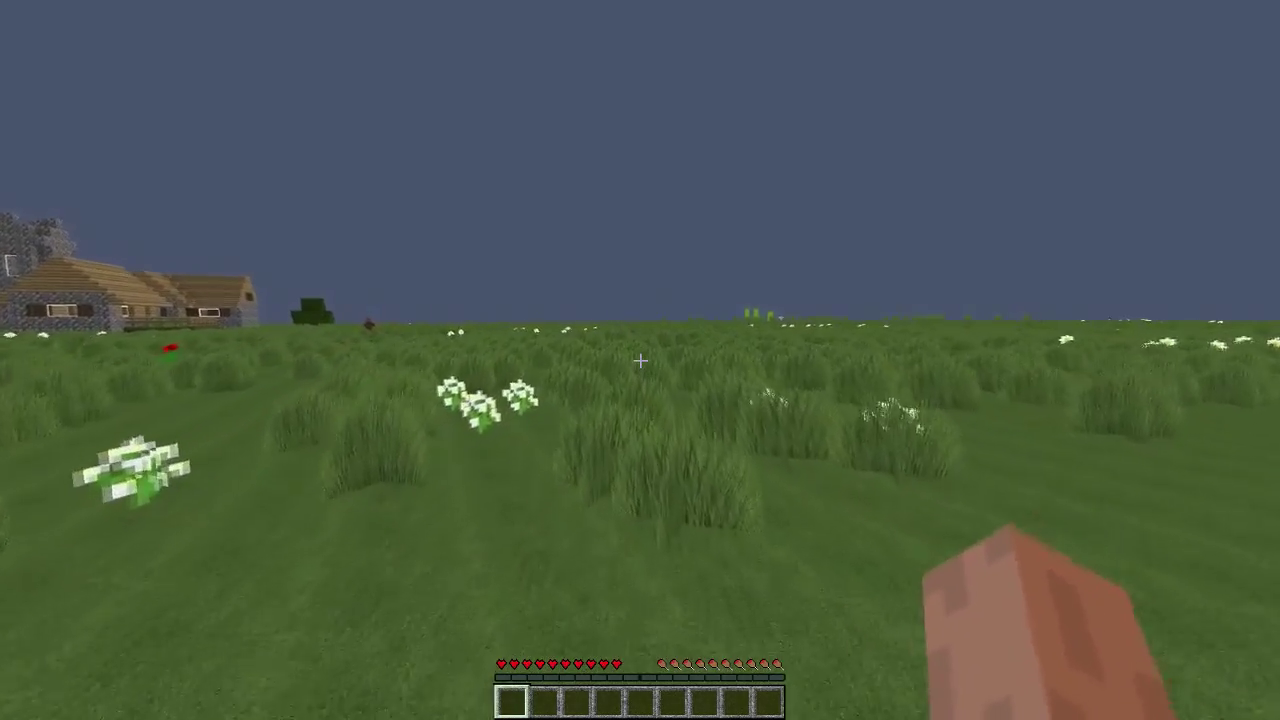
Reopen the video settings and switch Fog Start to its next value
key(Escape)
click(560, 317)
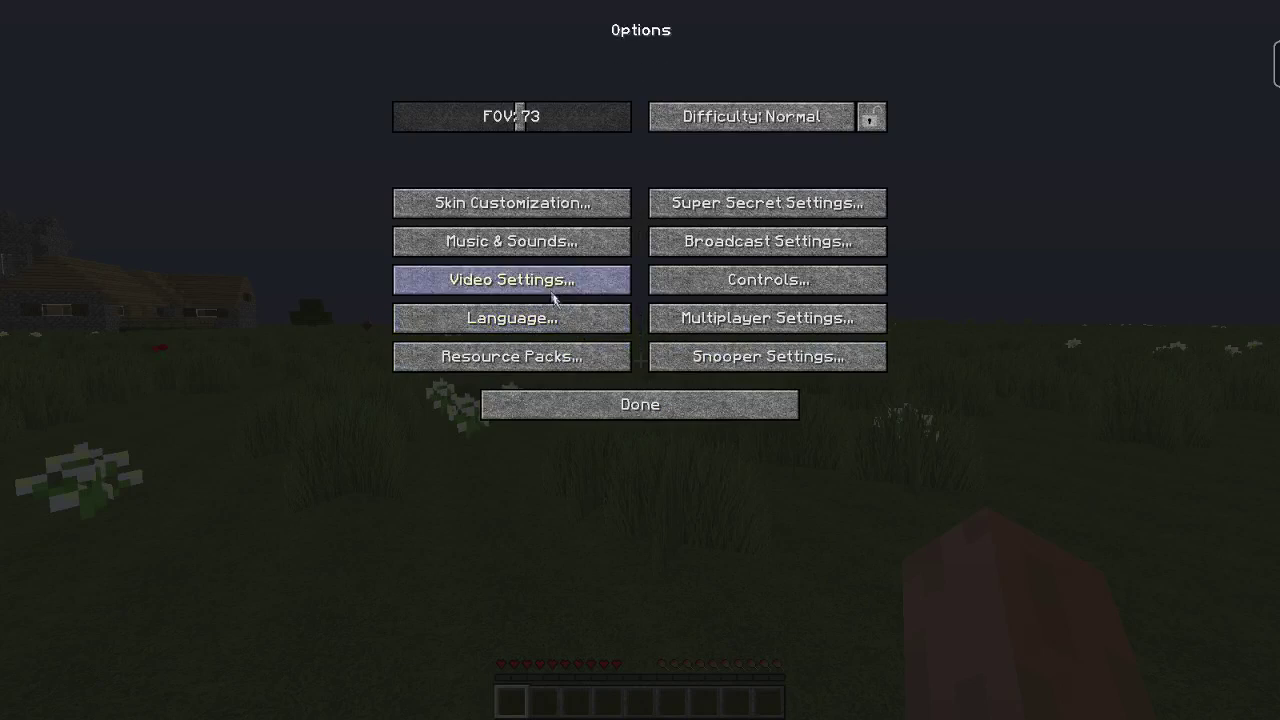
click(520, 284)
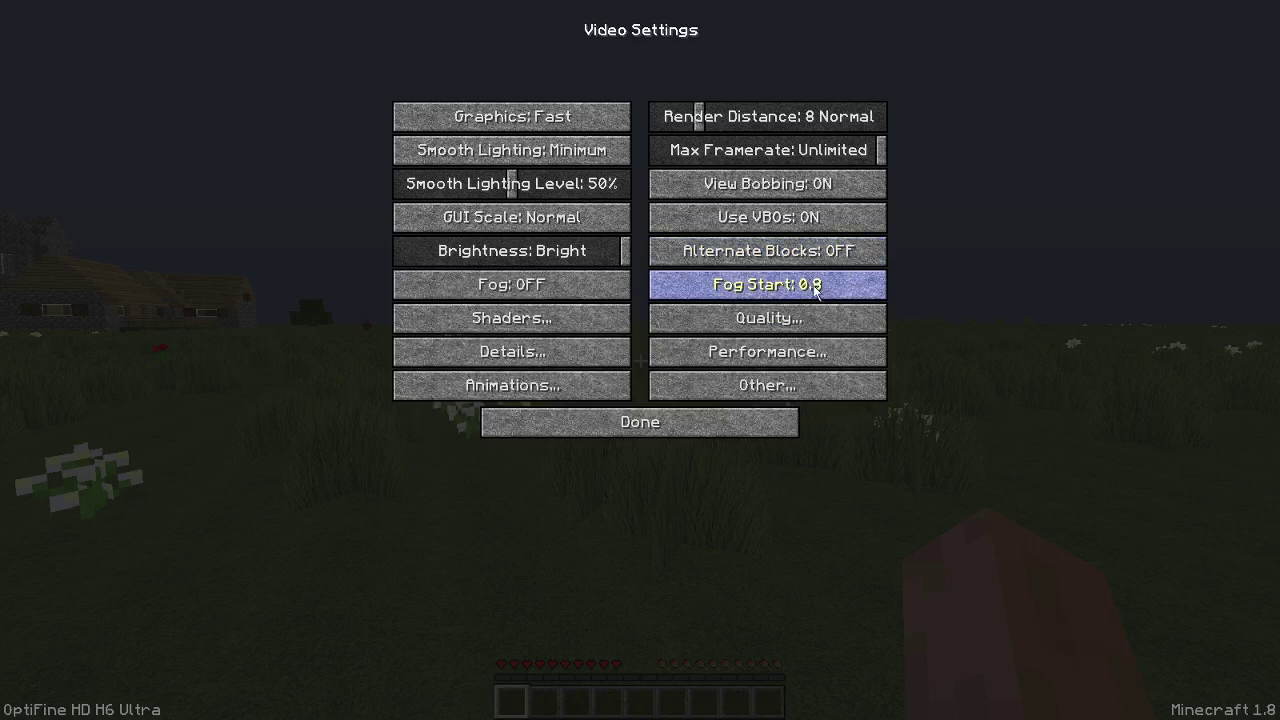
click(816, 288)
Turn Mipmap Levels and Clear Water off in the quality settings
click(828, 326)
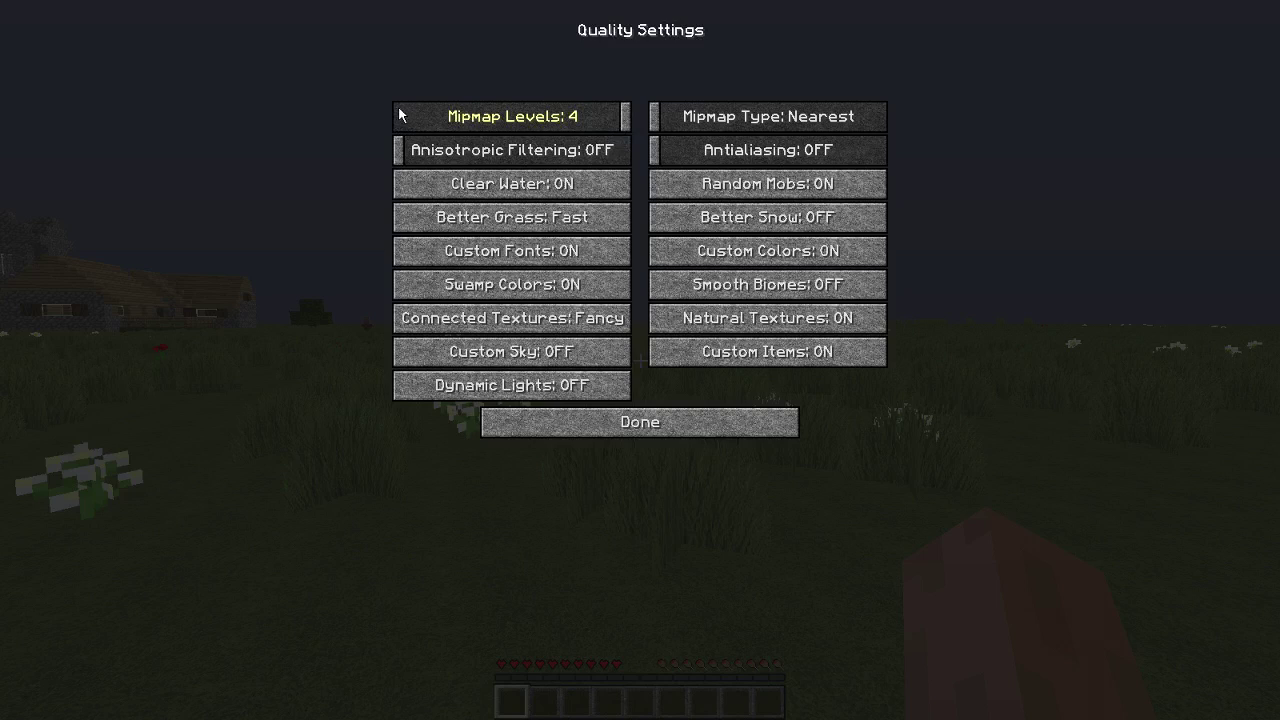
click(414, 128)
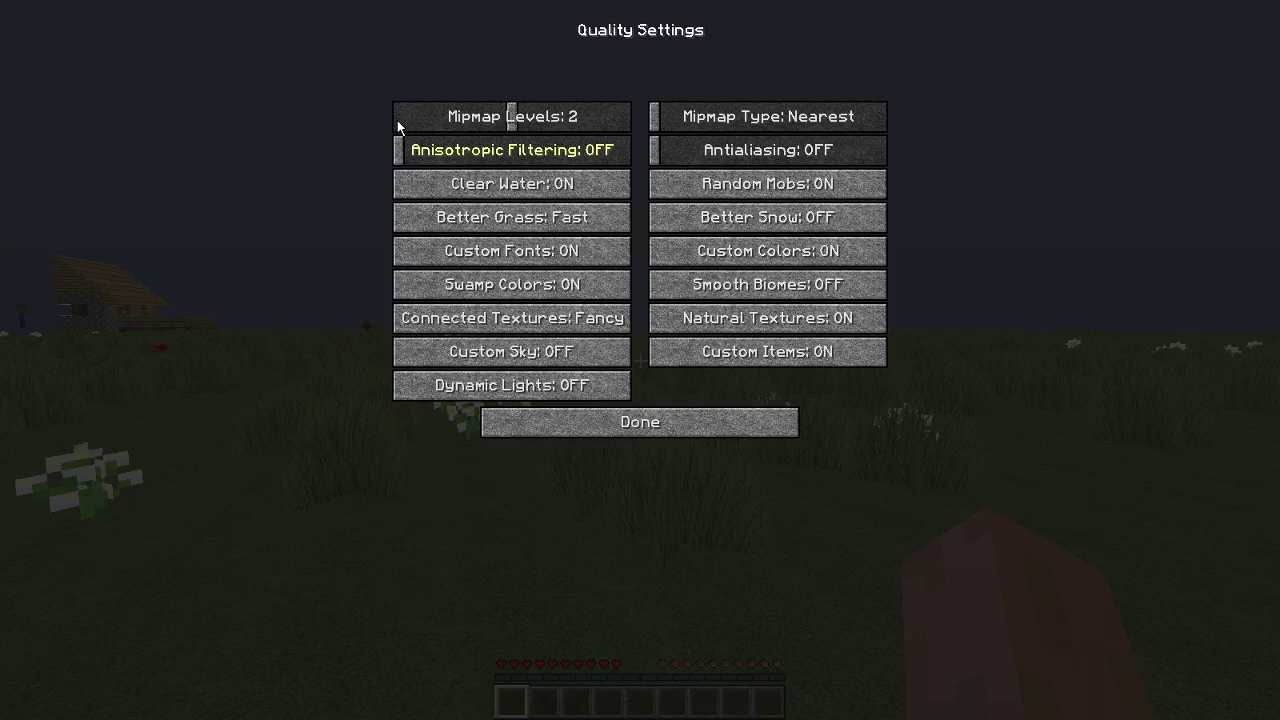
click(397, 119)
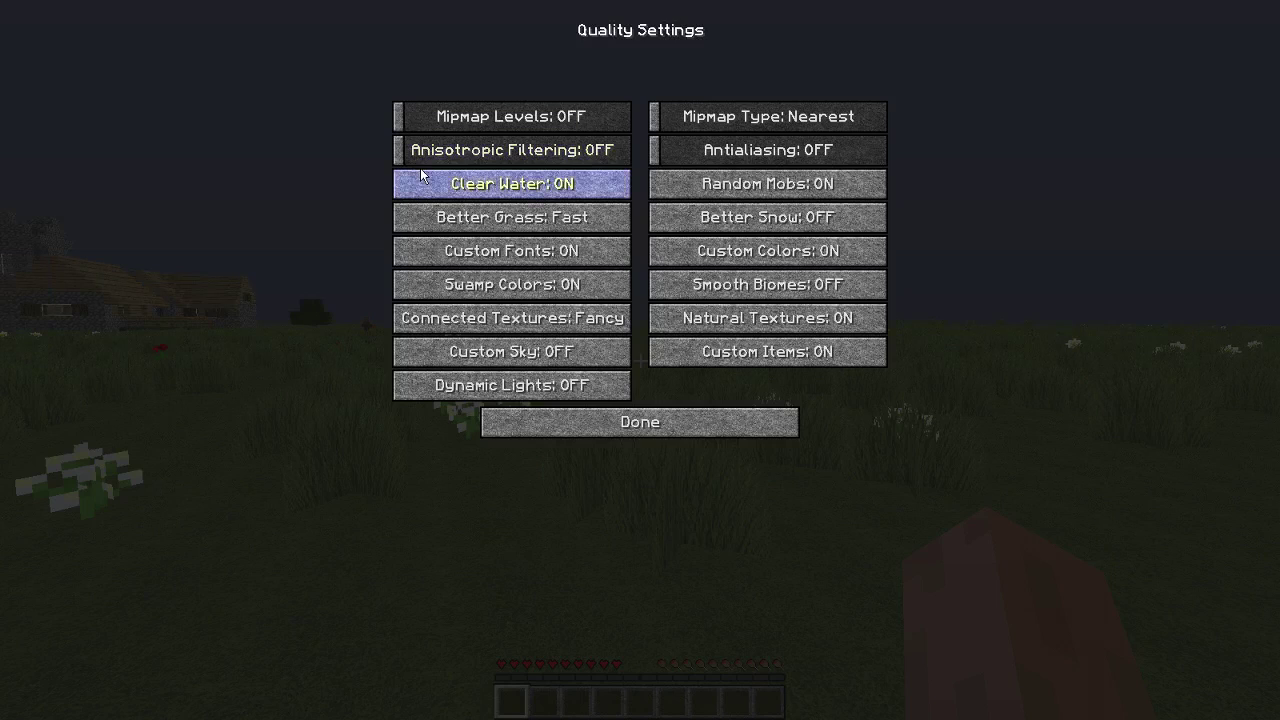
click(494, 187)
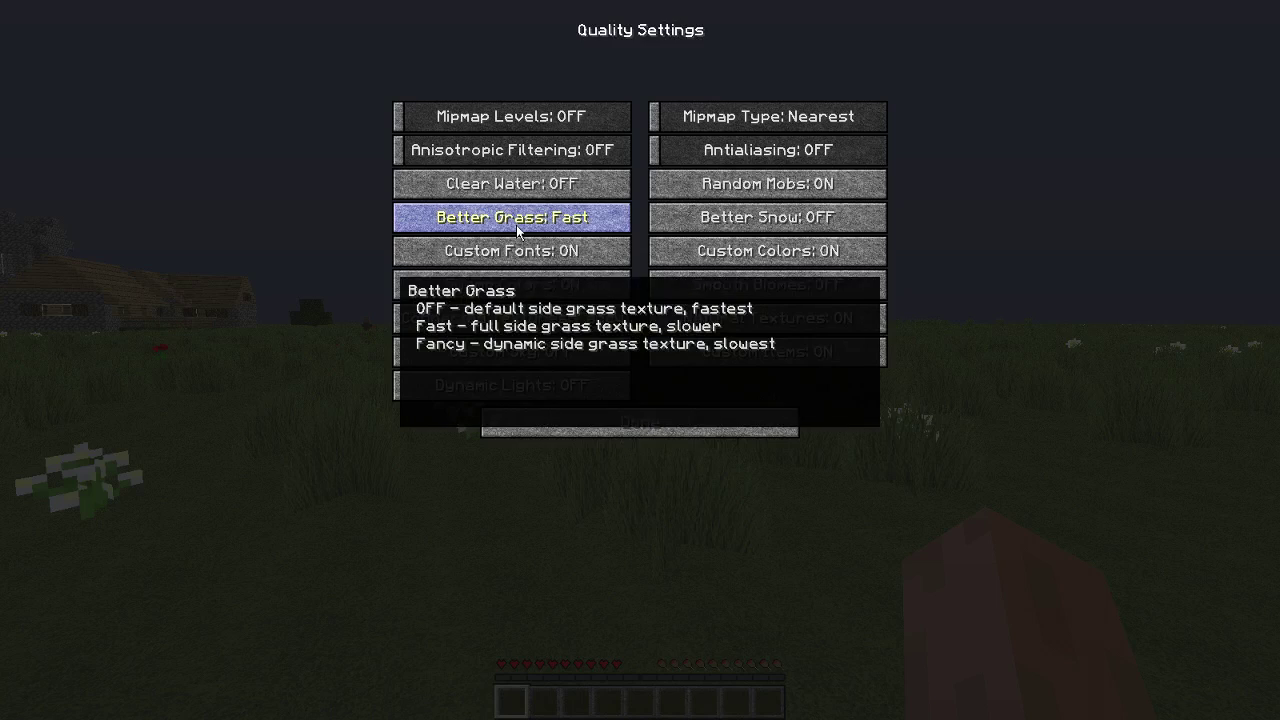
Turn Better Grass and Swamp Colors off in the quality settings
click(518, 231)
click(518, 231)
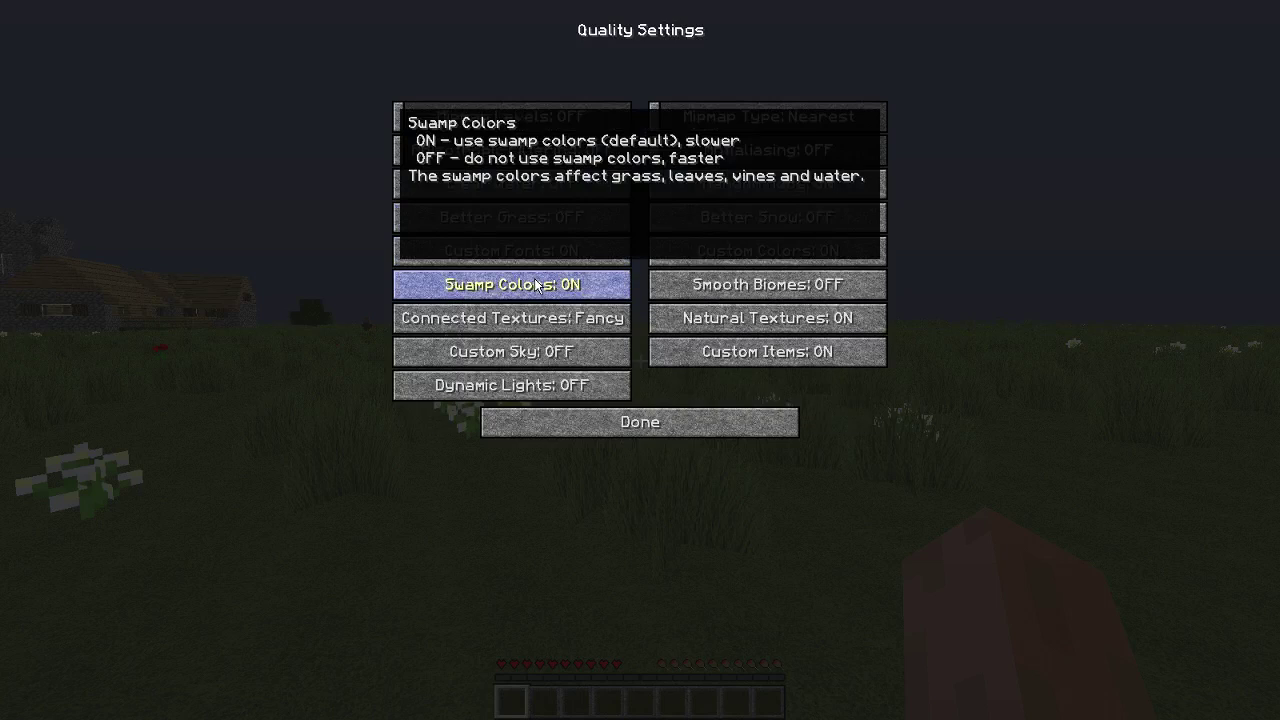
mouse_move(539, 293)
click(544, 293)
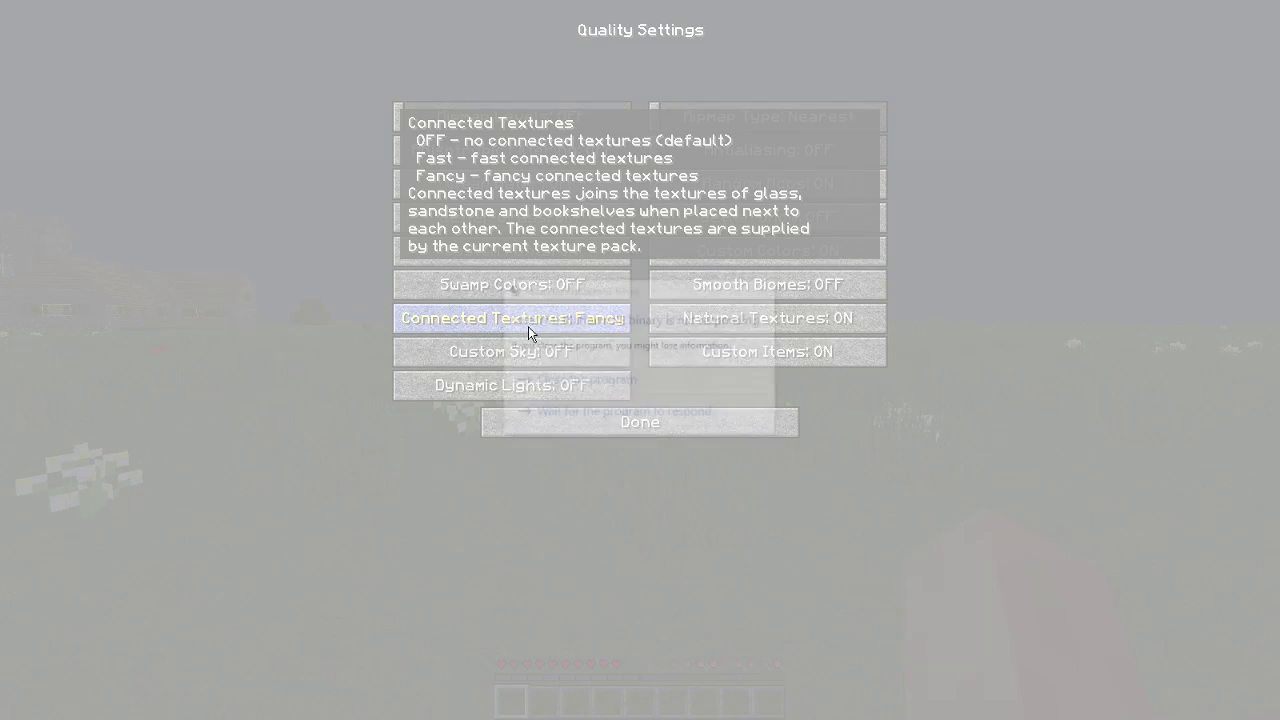
Turn Connected Textures off, letting the unresponsive program recover, and also turn Random Mobs off
click(528, 326)
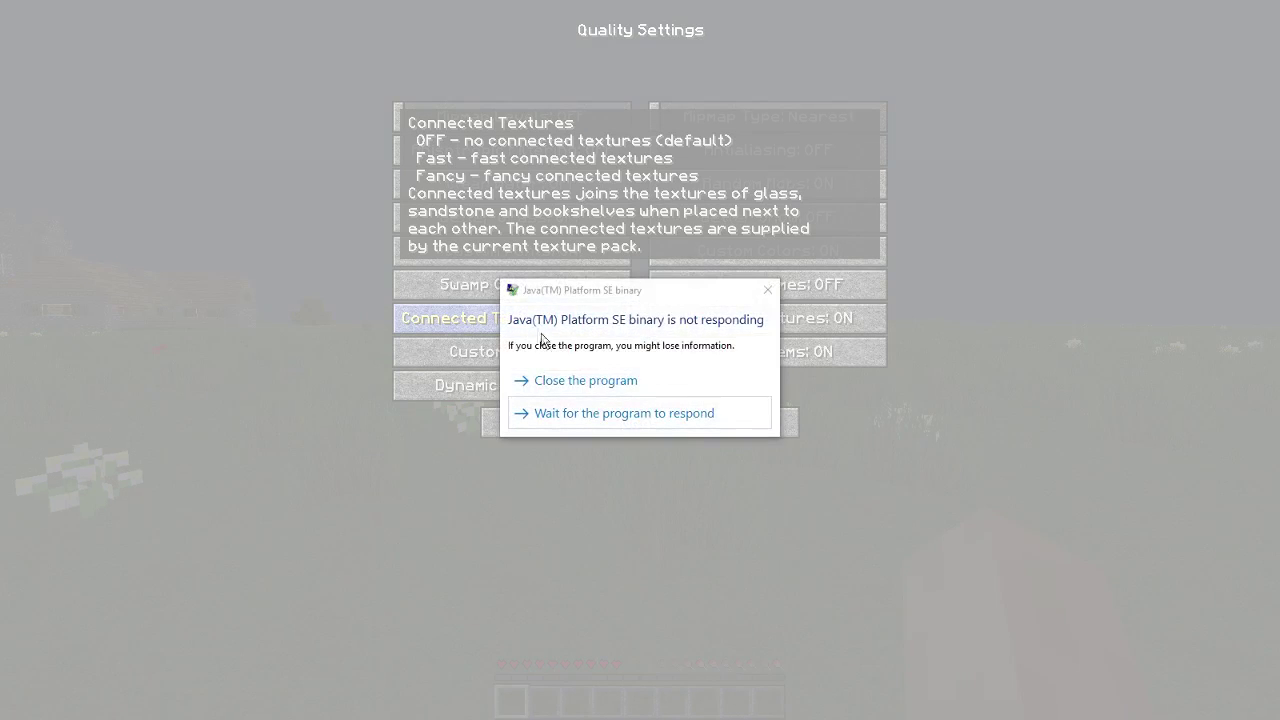
click(608, 414)
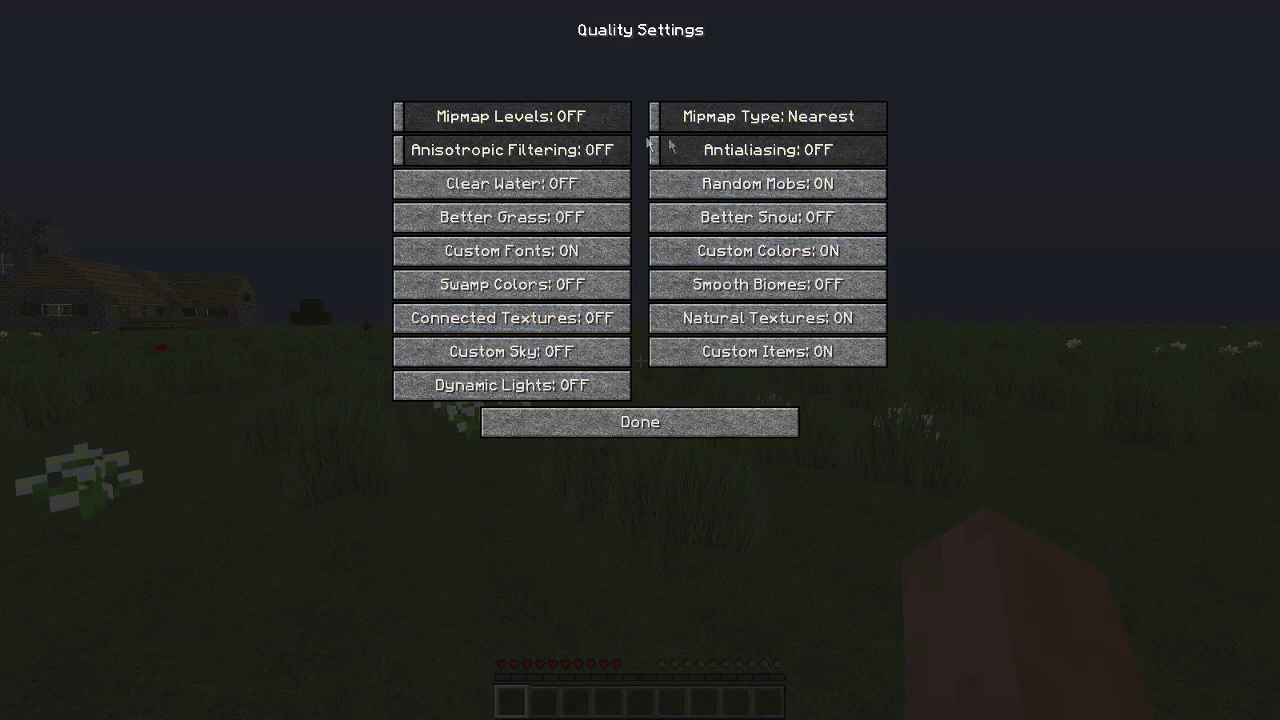
mouse_move(723, 190)
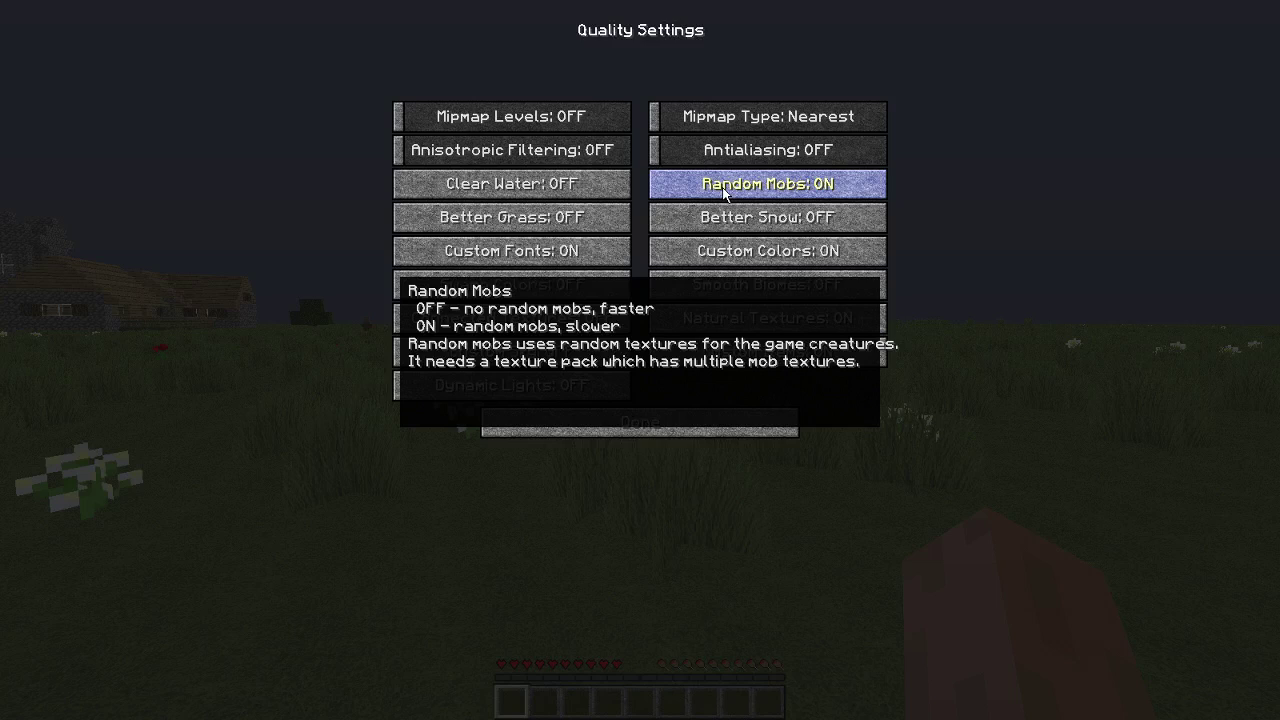
click(722, 187)
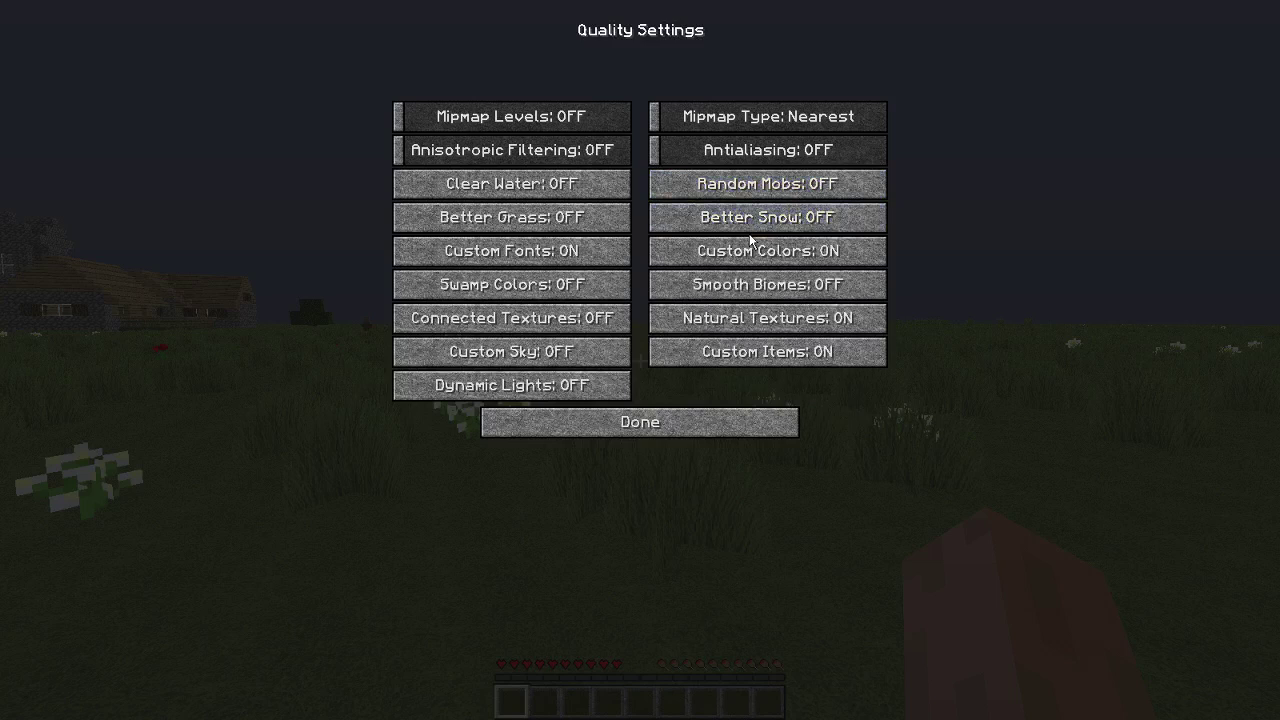
Try turning Custom Colors off and restore it to ON
mouse_move(751, 232)
mouse_move(751, 260)
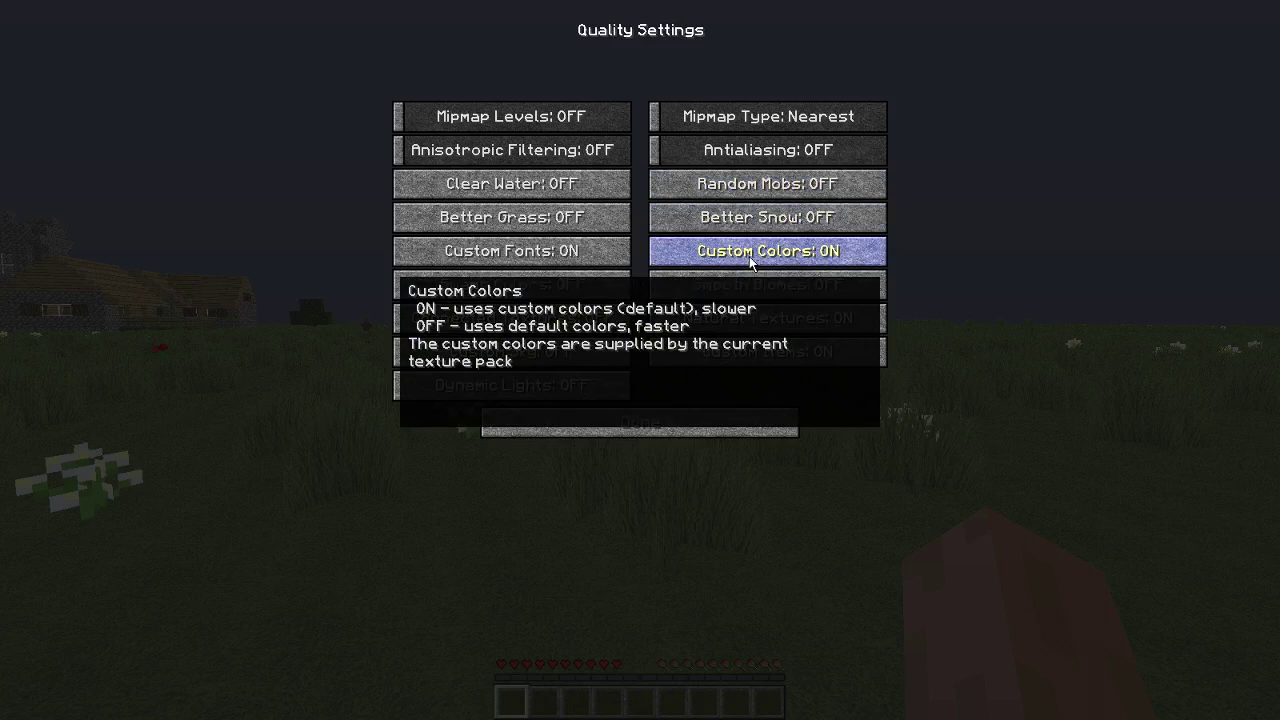
click(752, 258)
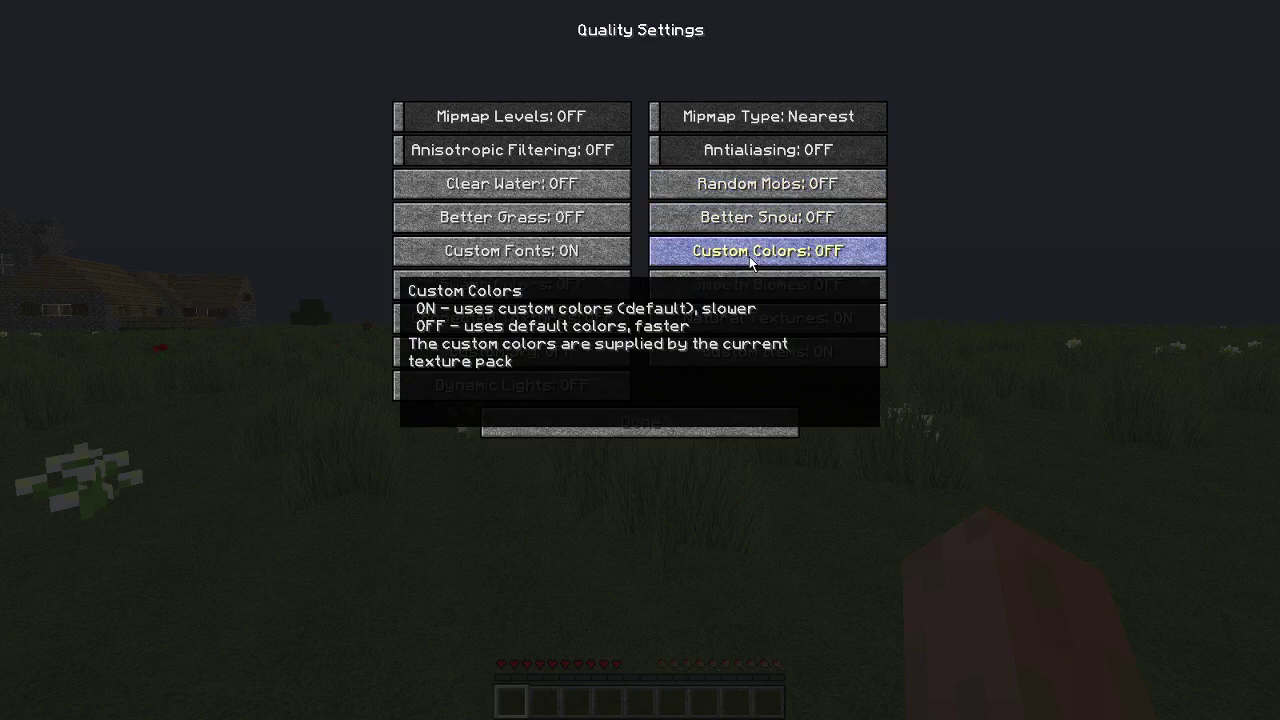
click(752, 258)
Review the Smooth Biomes, Natural Textures and Custom Items quality options, and look over the animation settings
mouse_move(760, 289)
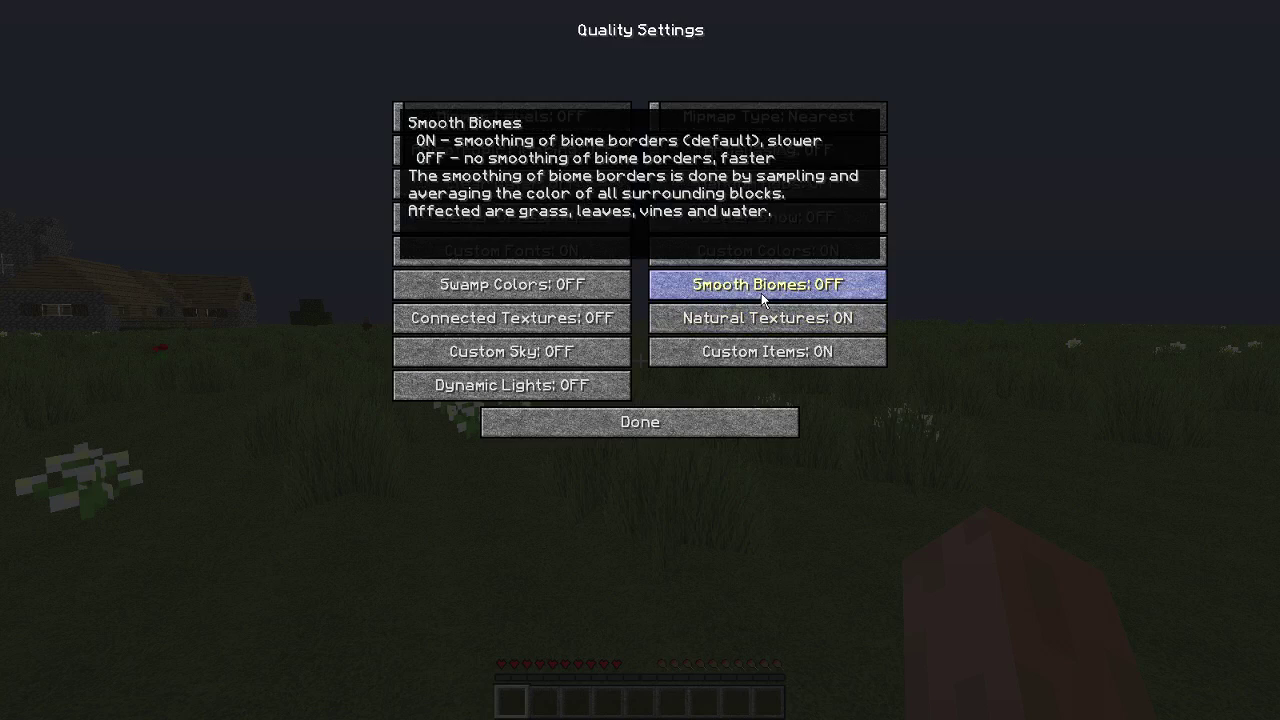
mouse_move(759, 335)
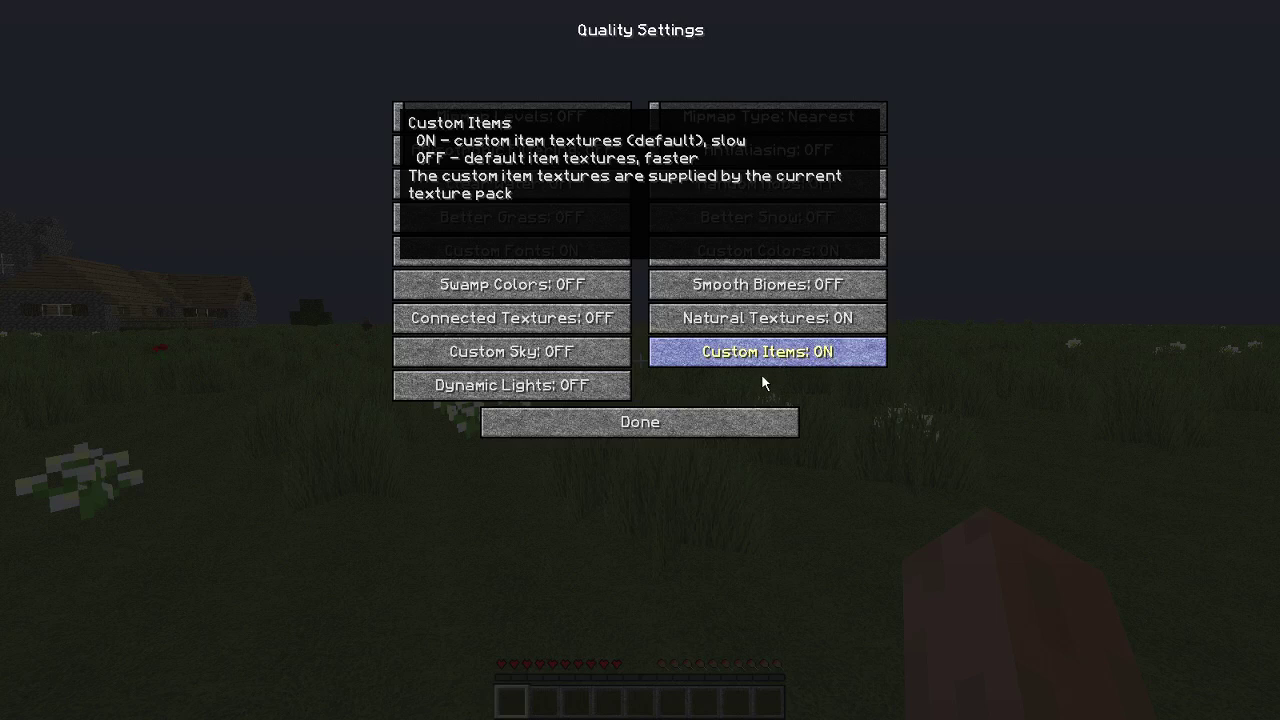
click(720, 414)
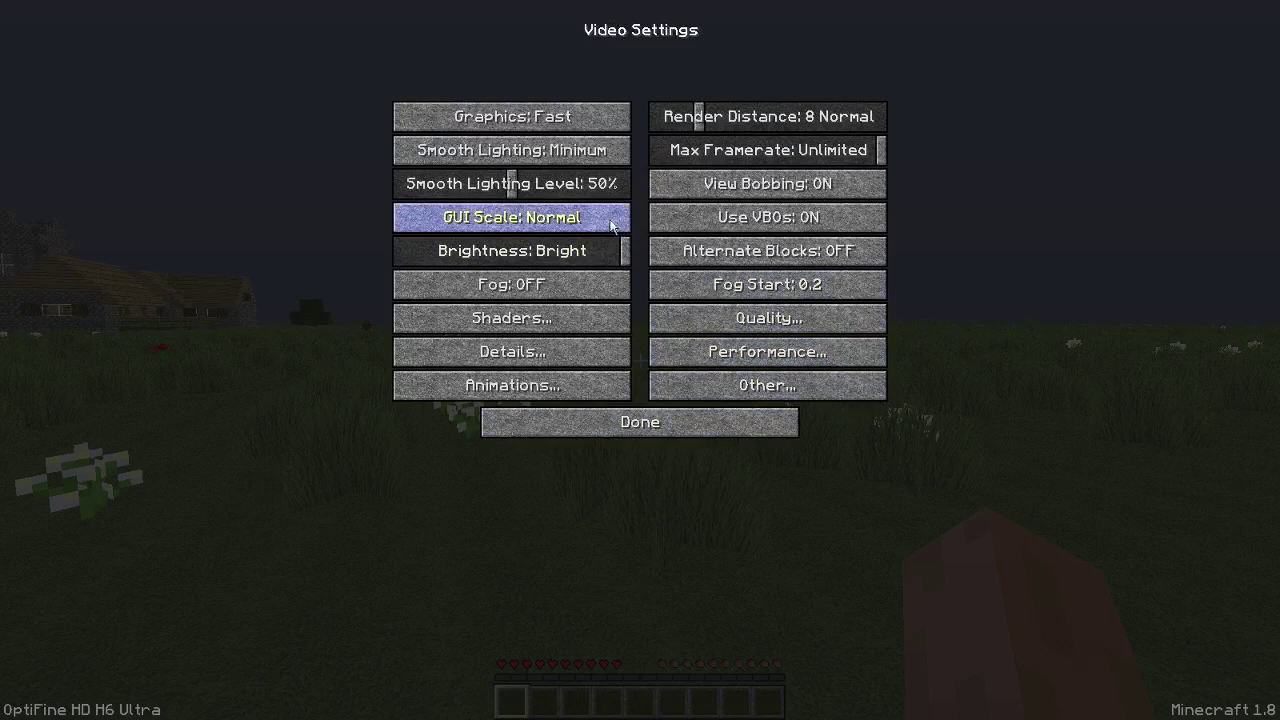
click(520, 385)
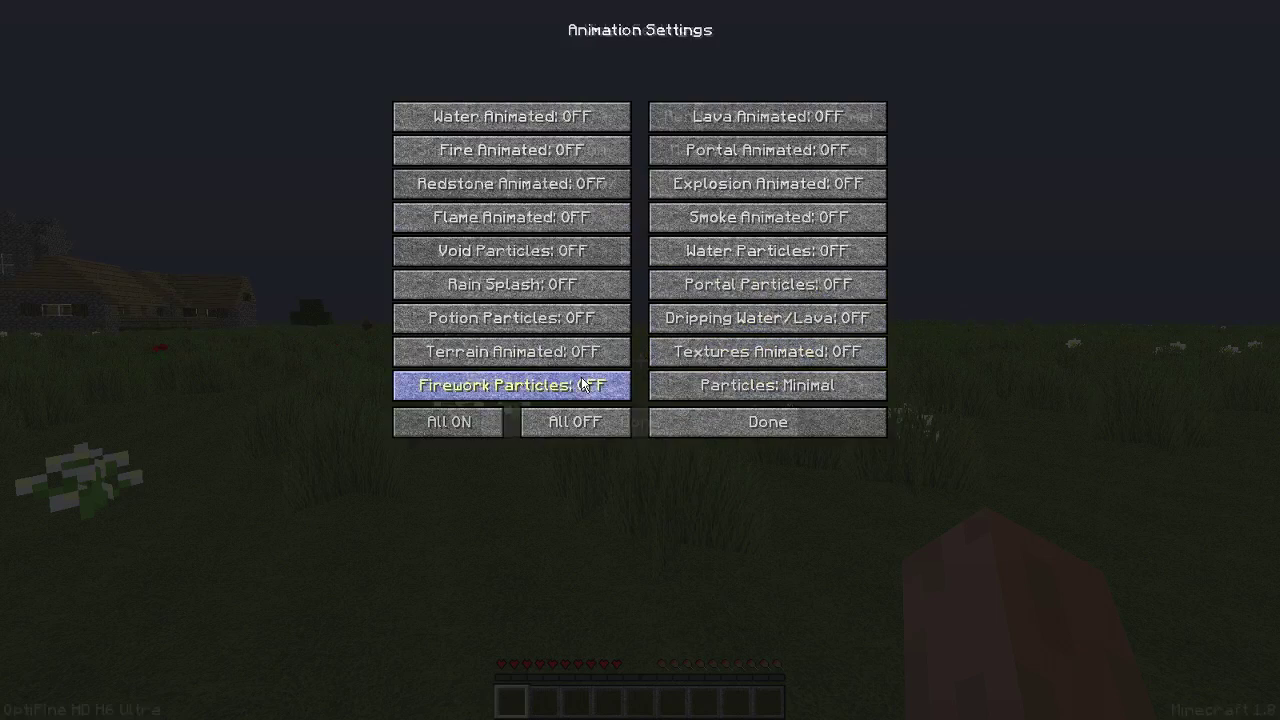
click(722, 432)
click(749, 318)
click(727, 420)
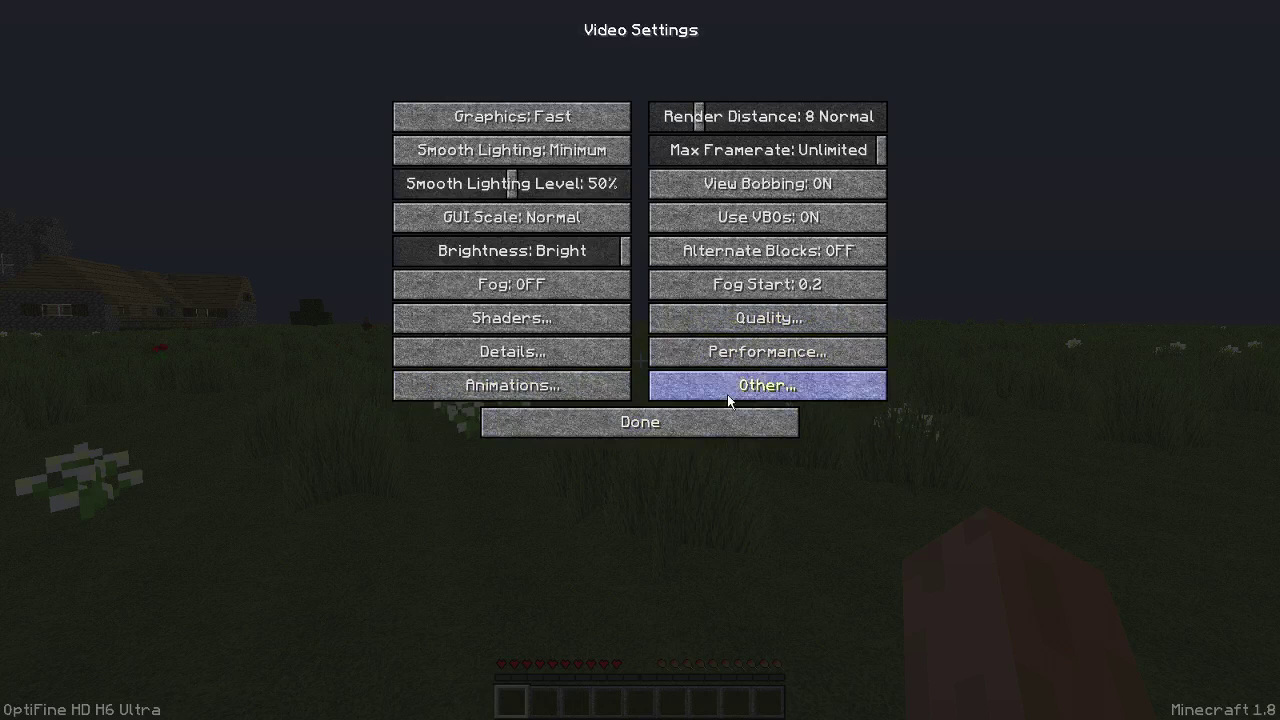
Turn Fast Render on in the performance settings and return to the video settings
click(727, 352)
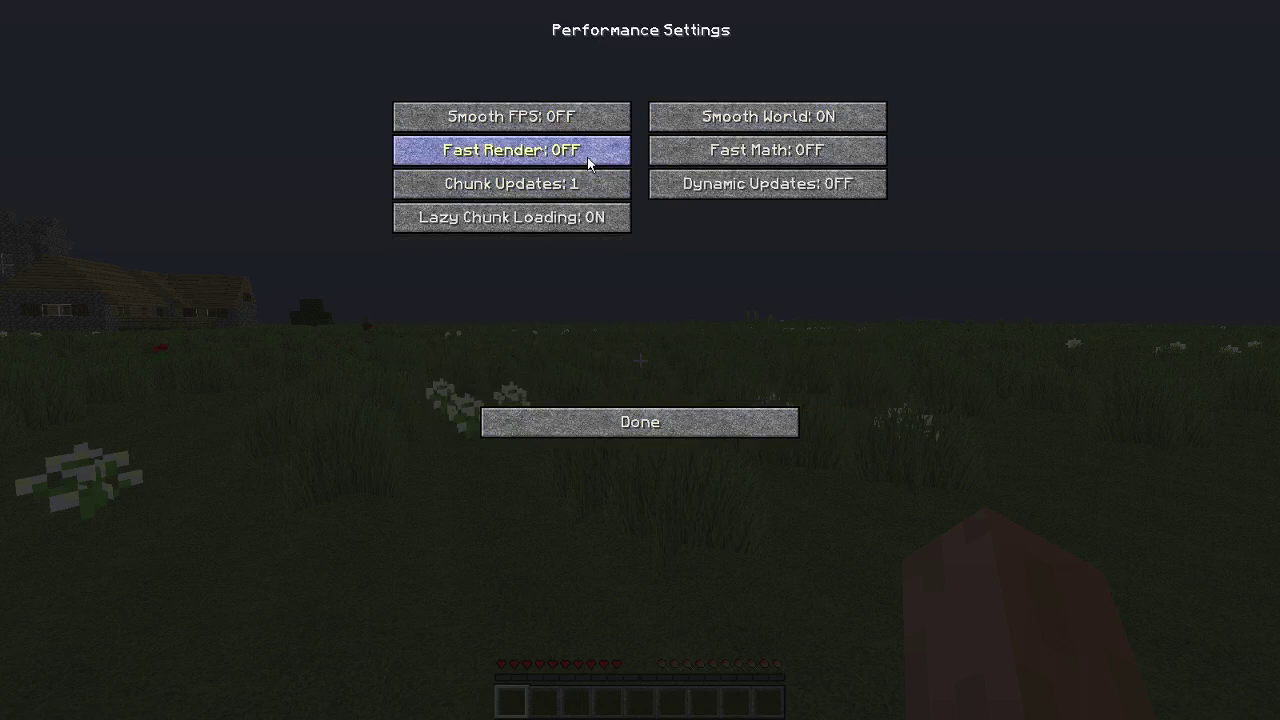
mouse_move(588, 163)
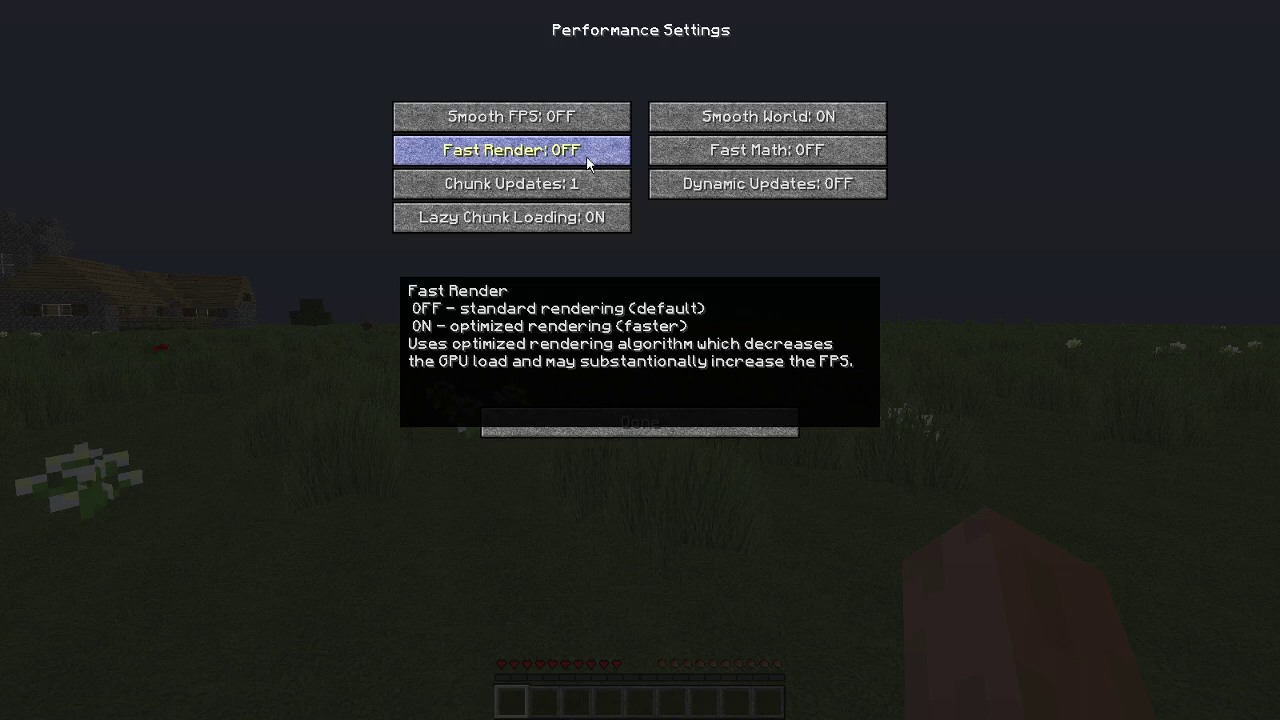
click(587, 160)
click(668, 423)
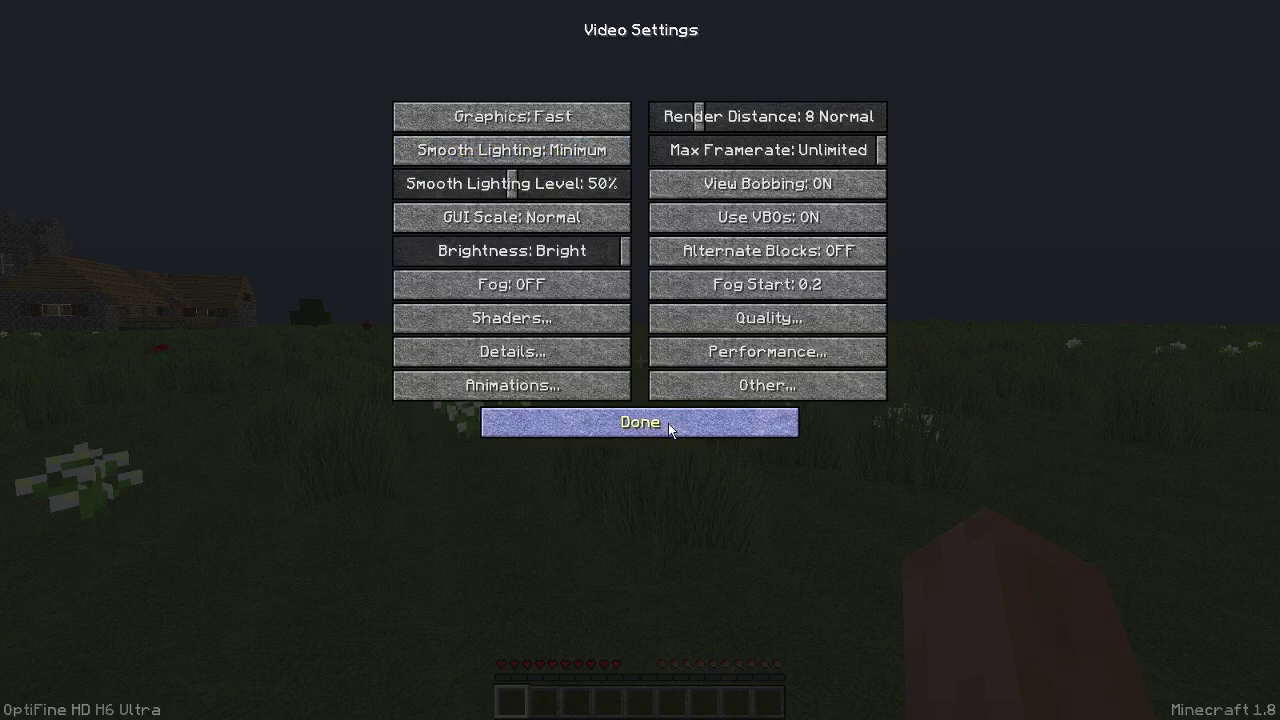
Return to the game, show the debug information and walk forward to check the frame rate
click(668, 423)
click(640, 404)
key(Escape)
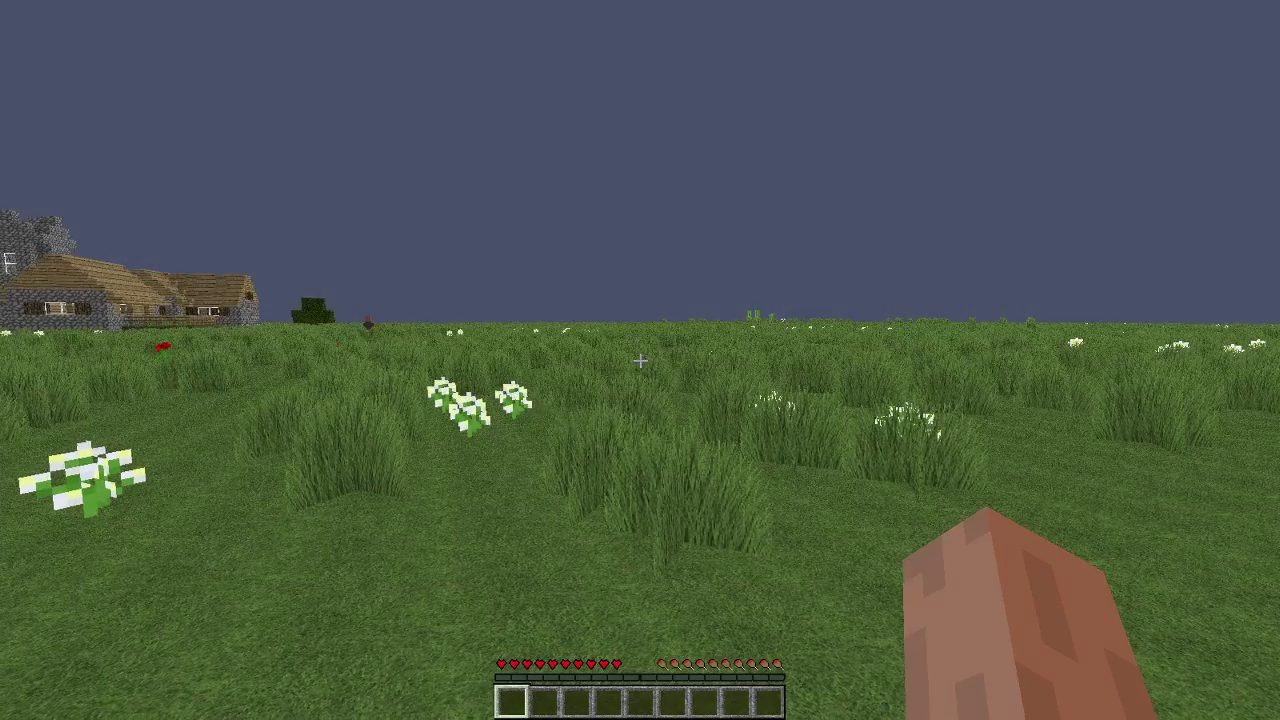
key(F3)
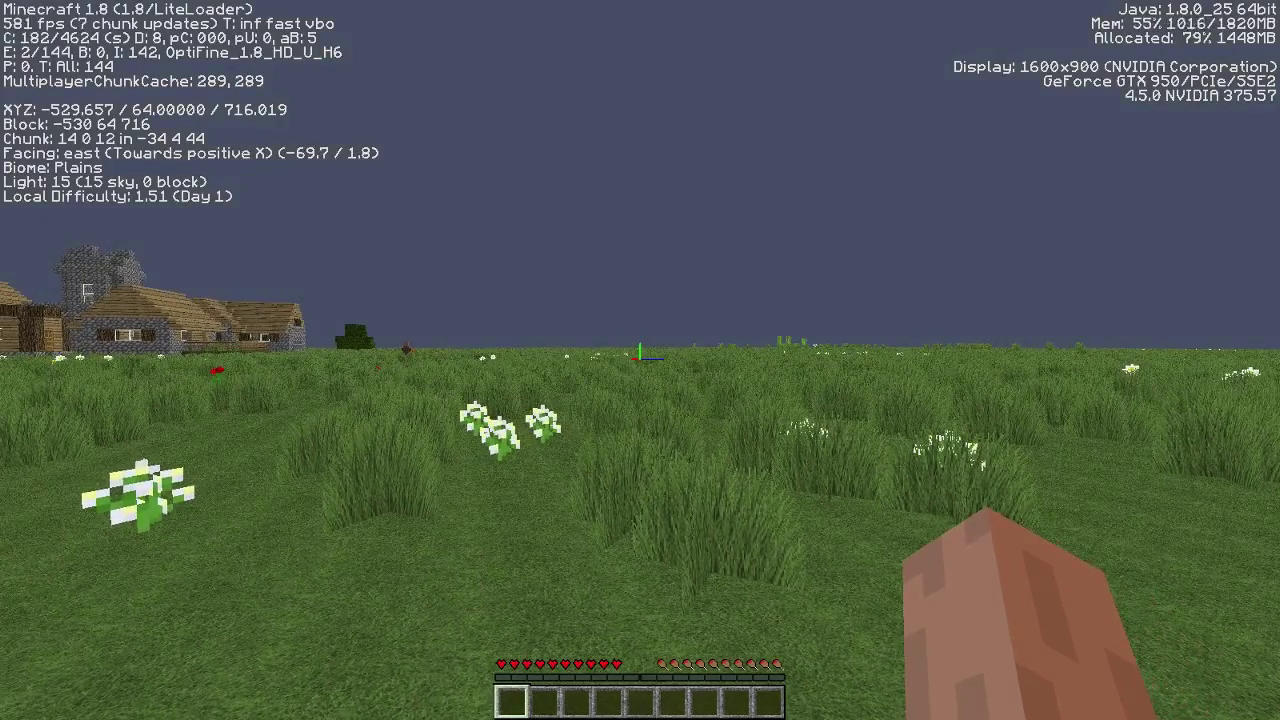
key(w)
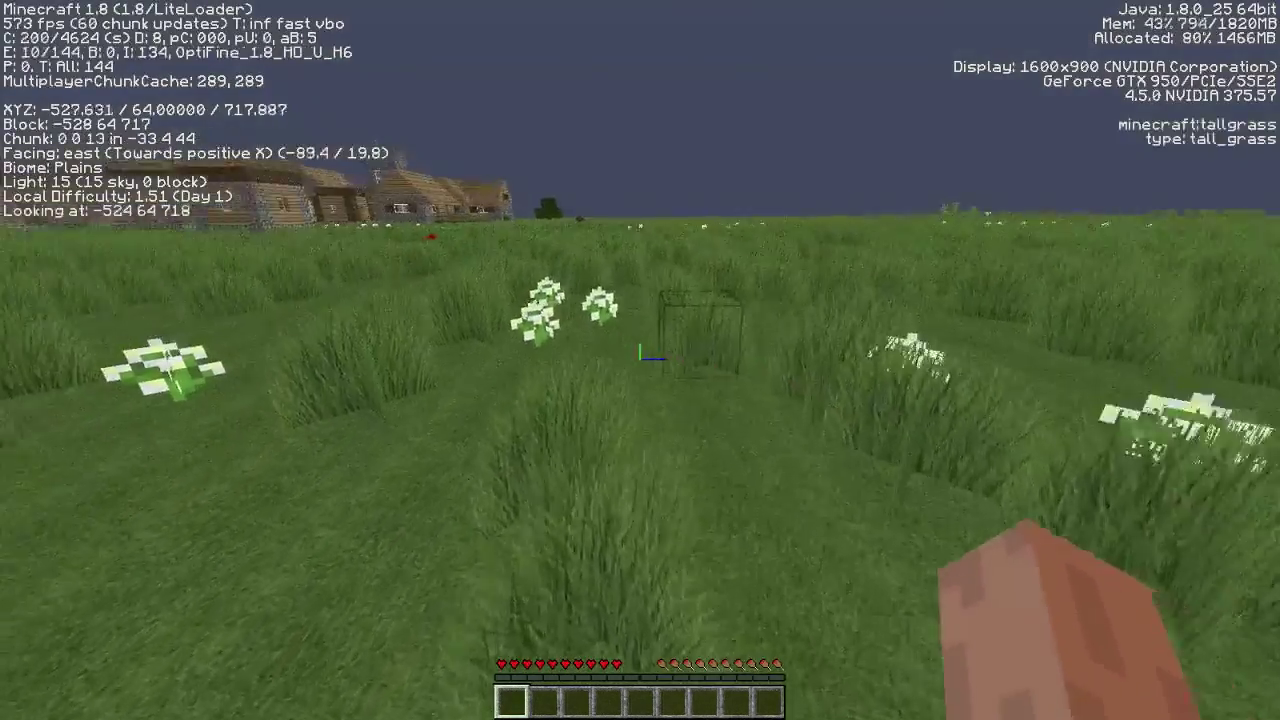
Reopen the performance settings and review options such as Smooth FPS and Chunk Updates
key(Escape)
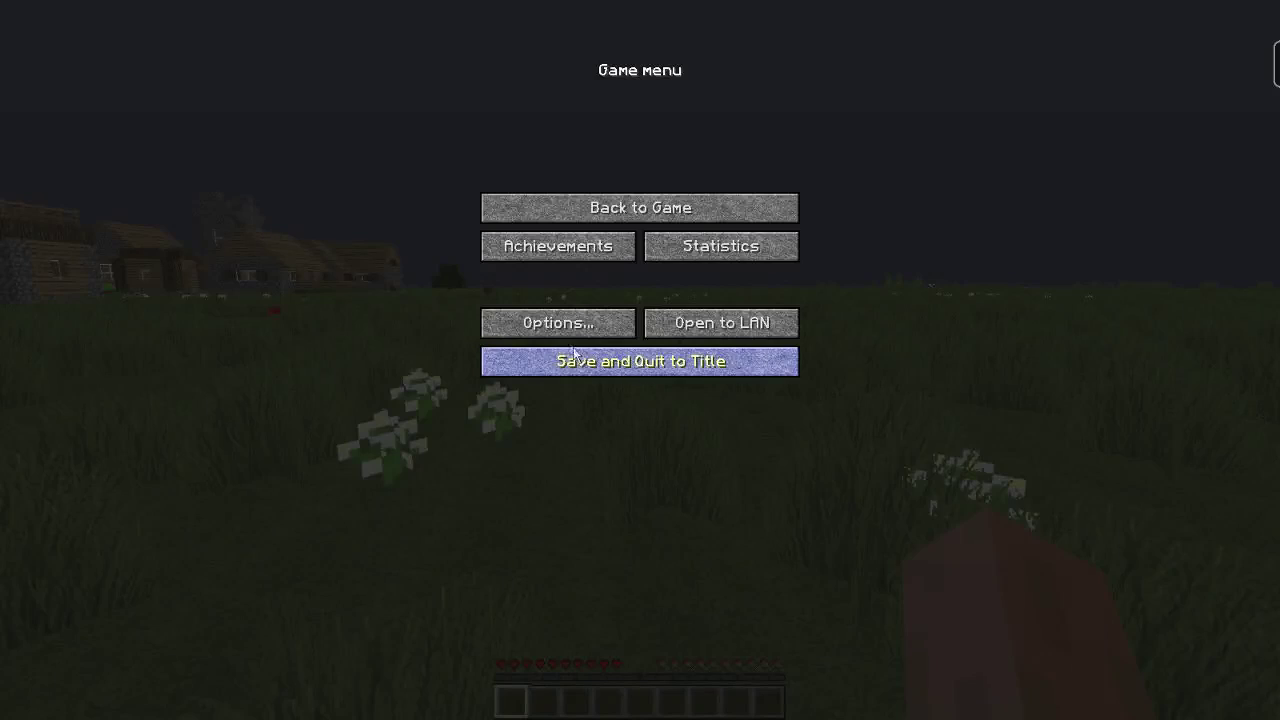
click(560, 322)
click(560, 280)
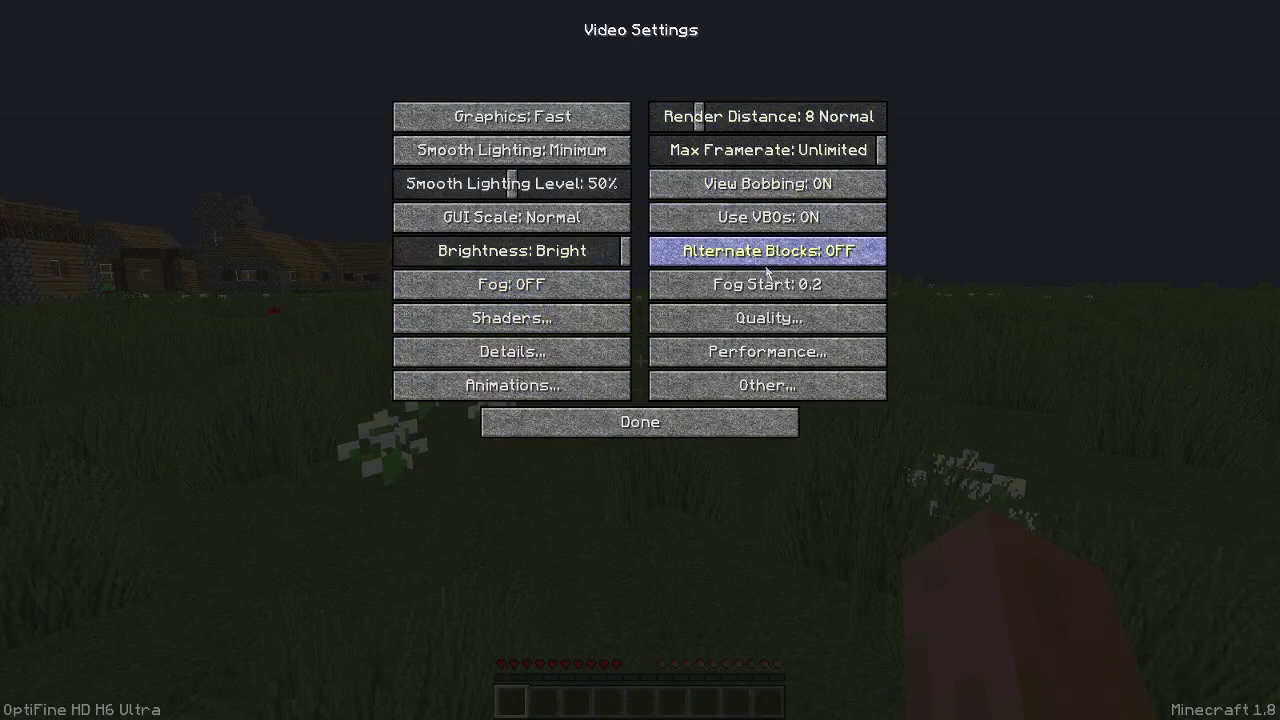
click(784, 345)
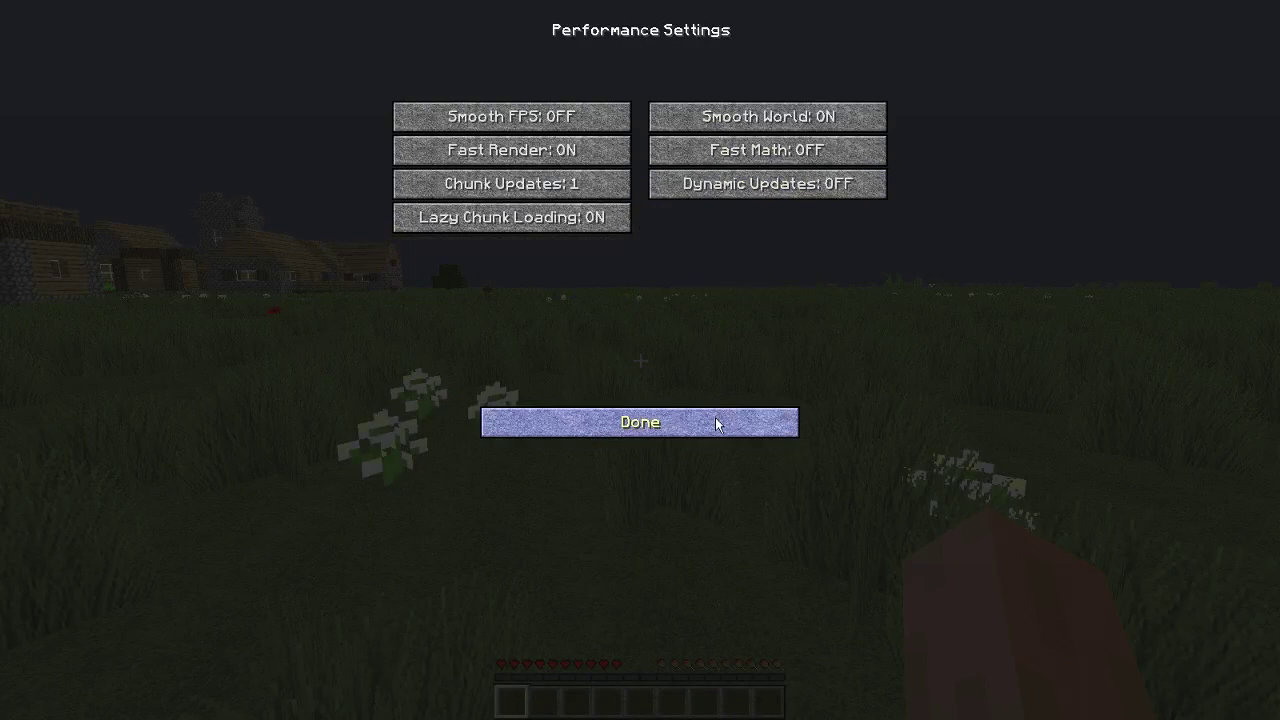
mouse_move(516, 120)
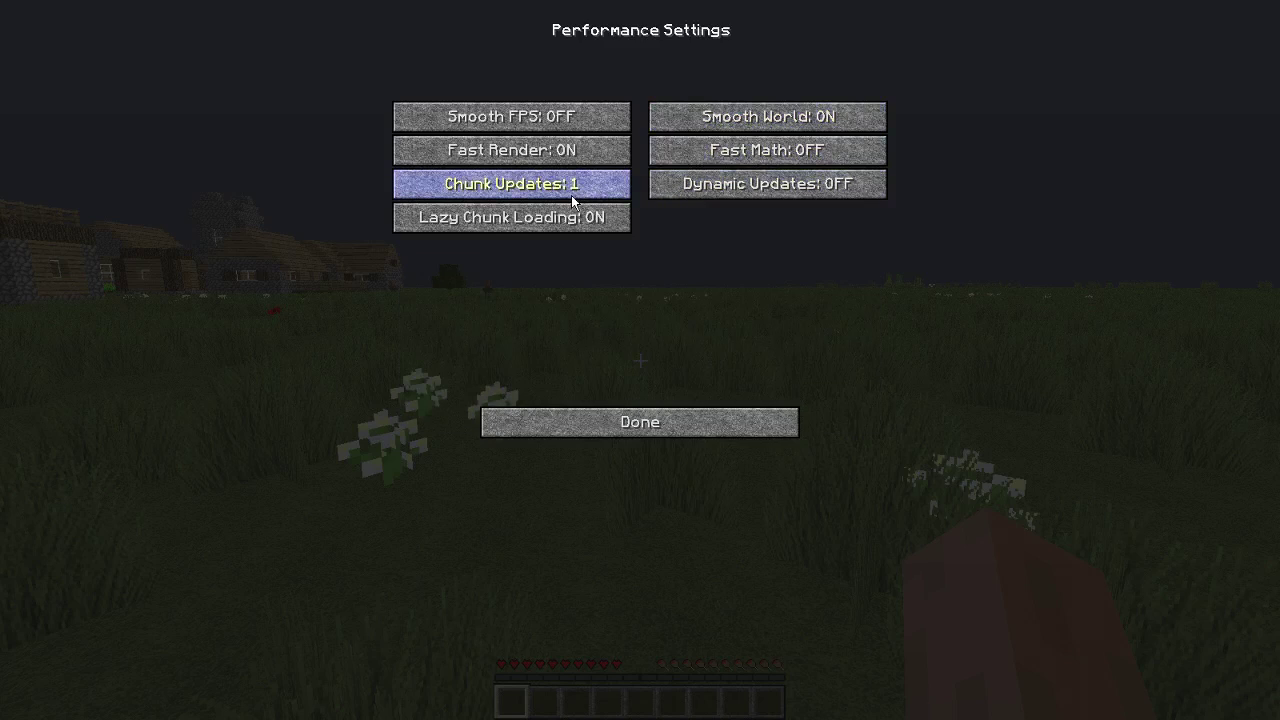
mouse_move(571, 197)
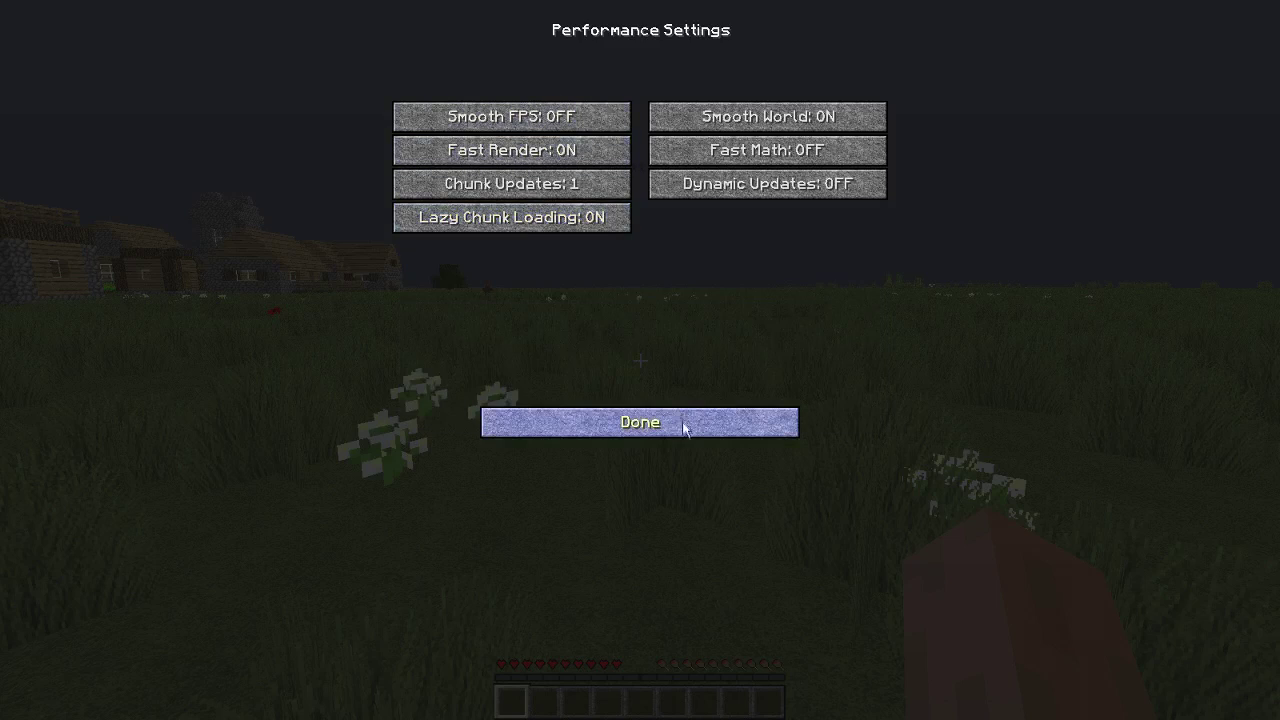
click(682, 425)
Review Weather and Fullscreen Mode in the Other settings, and try Show FPS before switching it back off
click(710, 394)
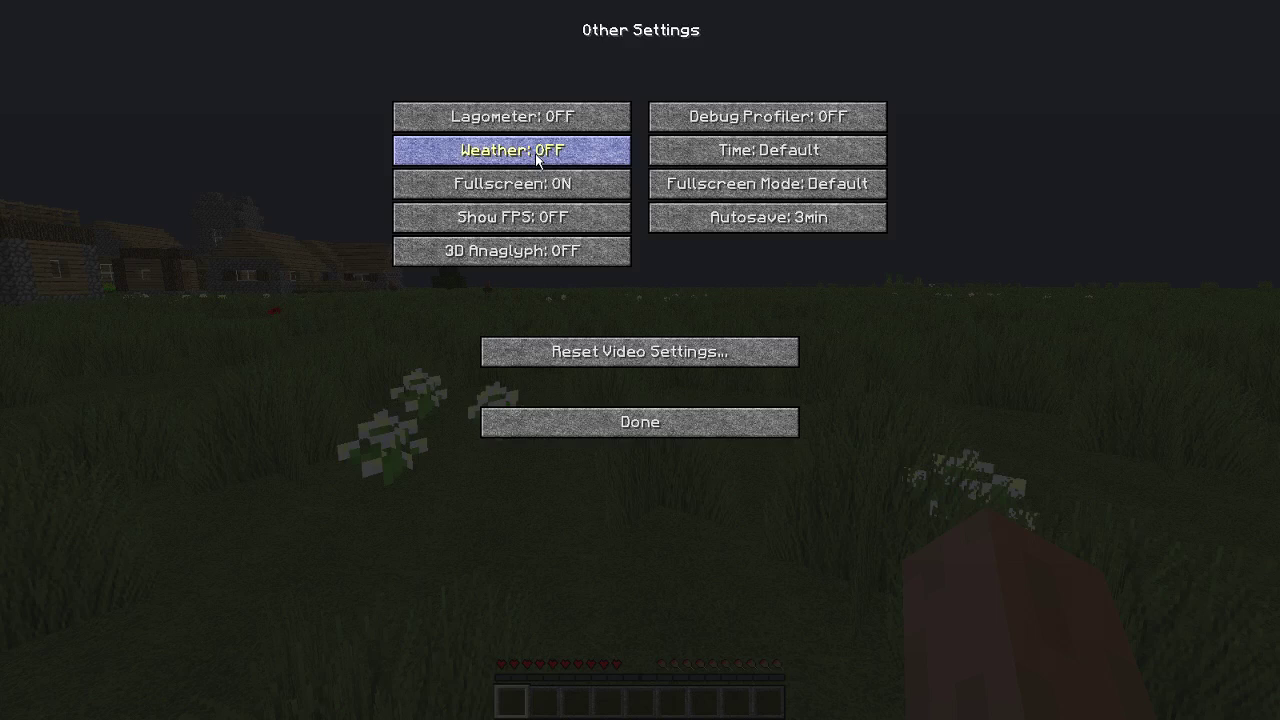
mouse_move(536, 154)
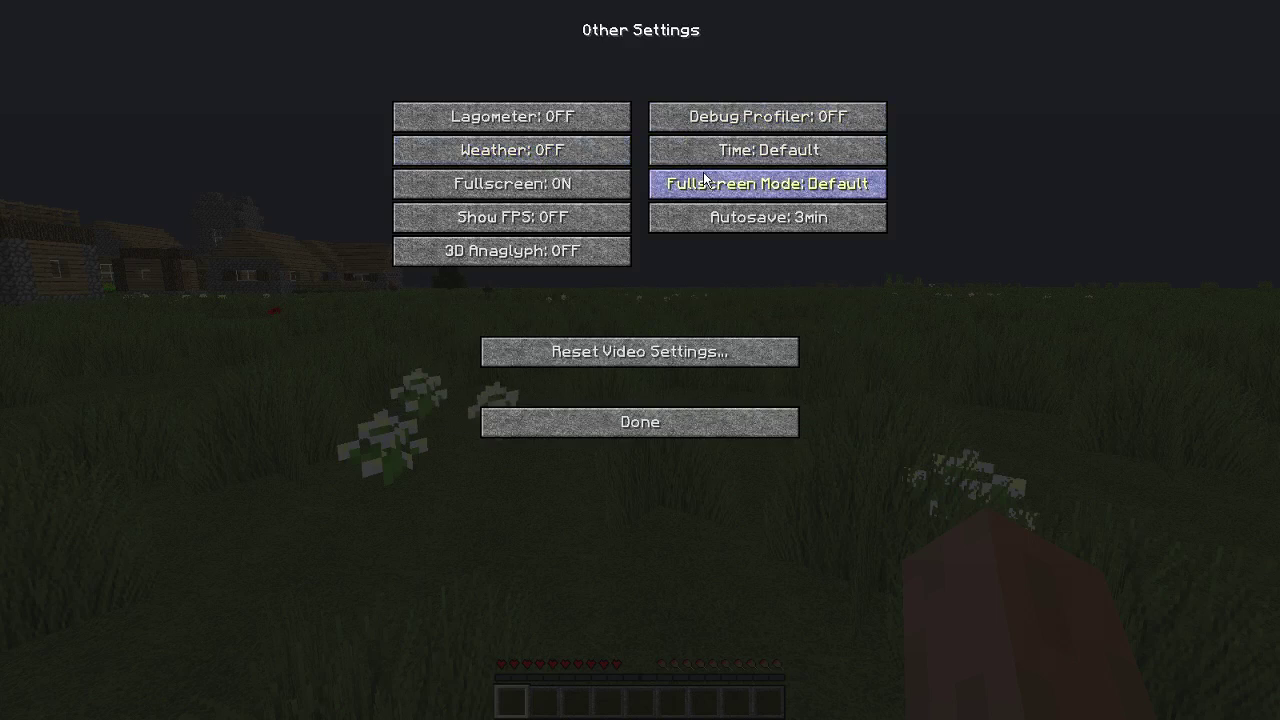
mouse_move(706, 180)
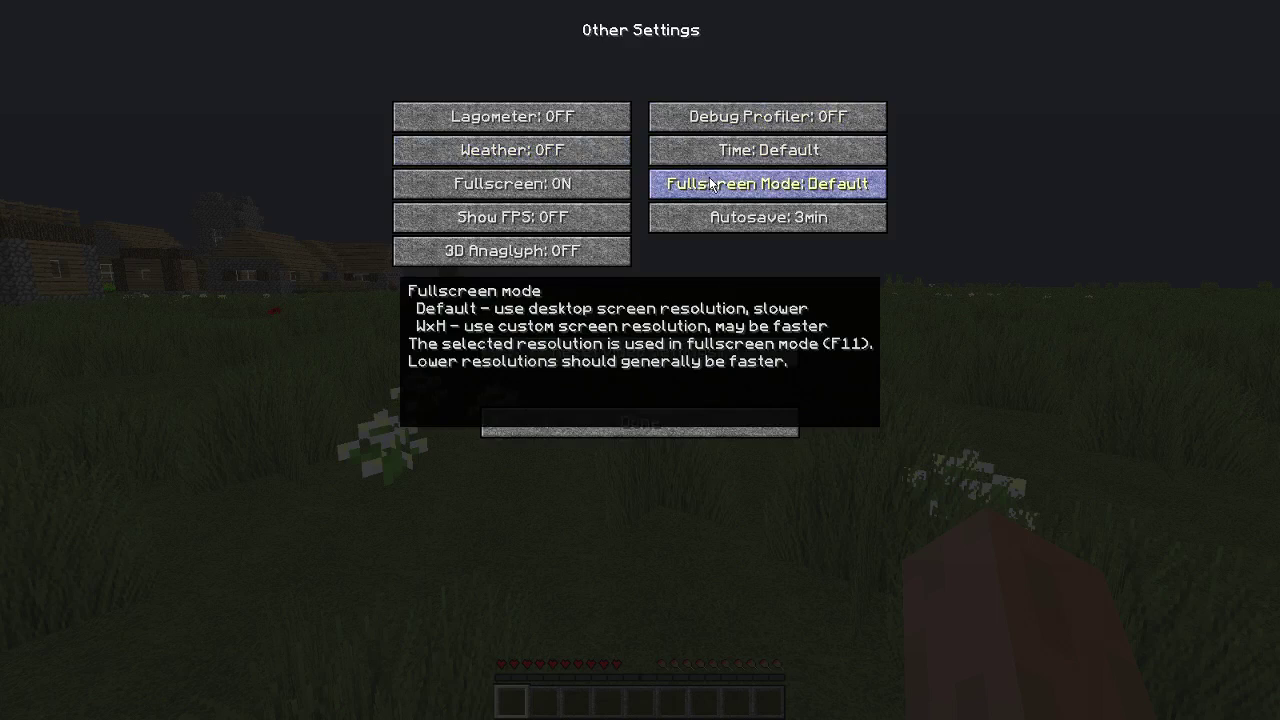
click(597, 226)
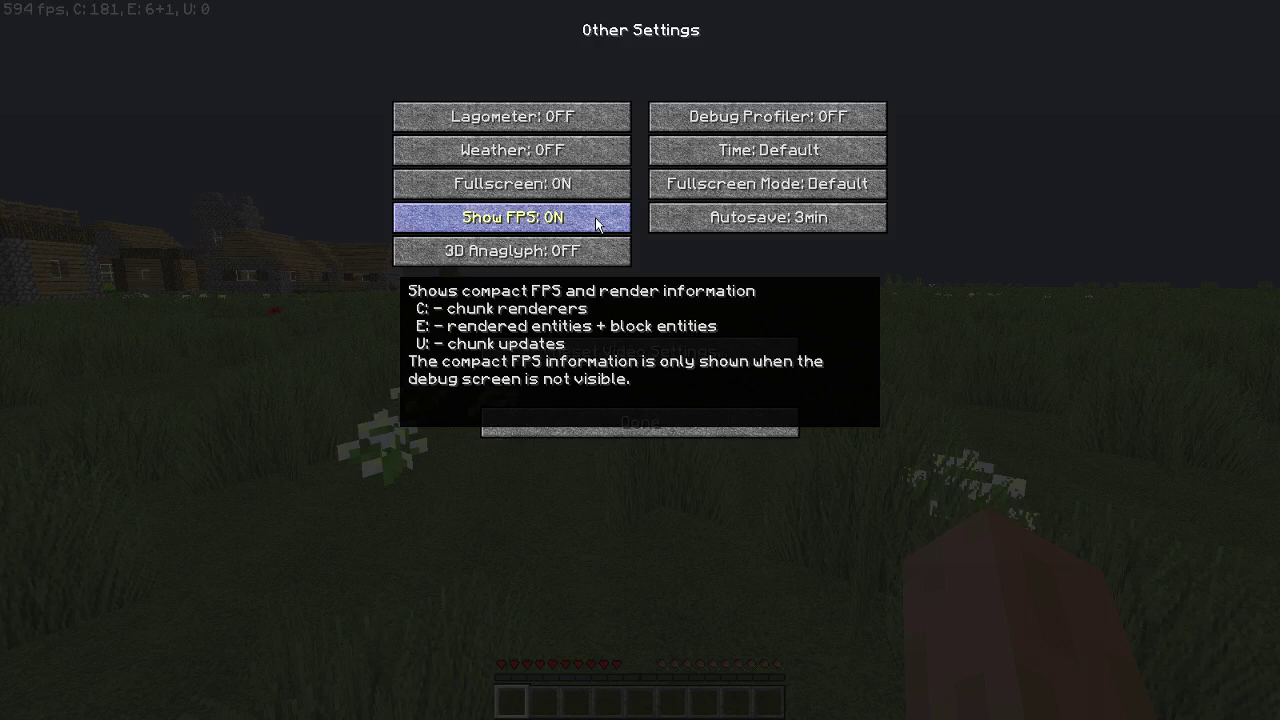
click(597, 226)
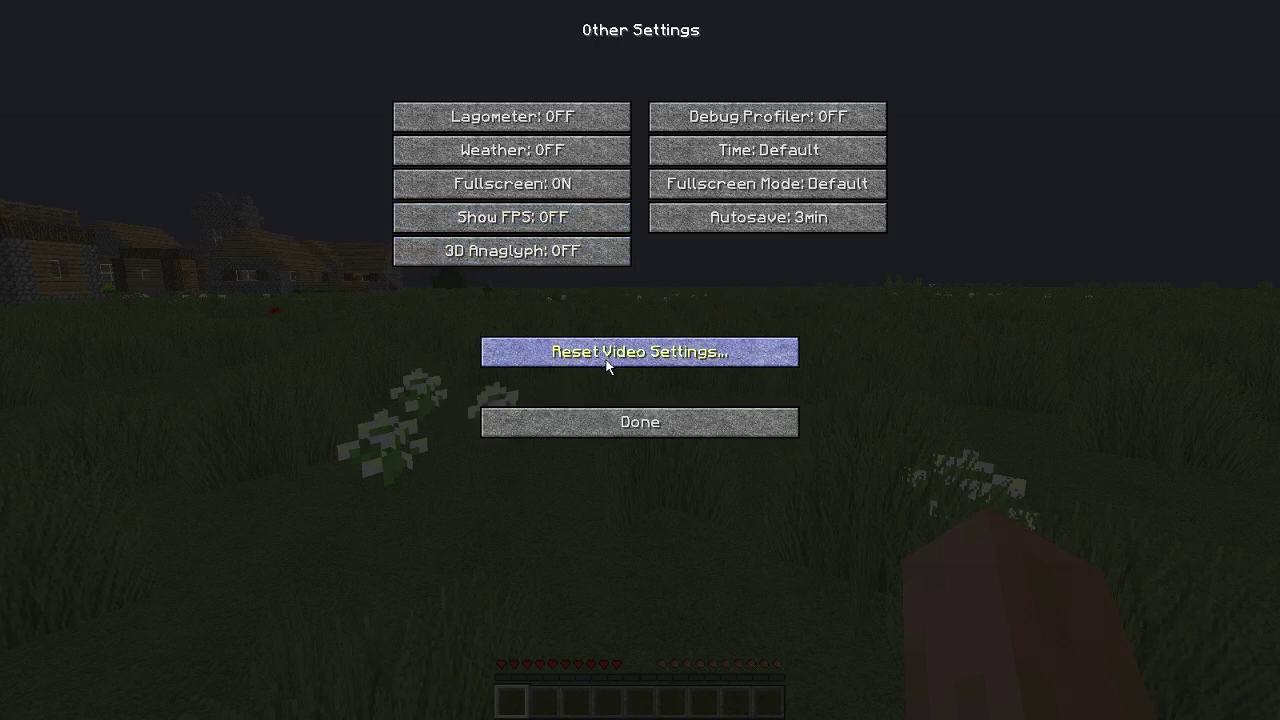
click(620, 427)
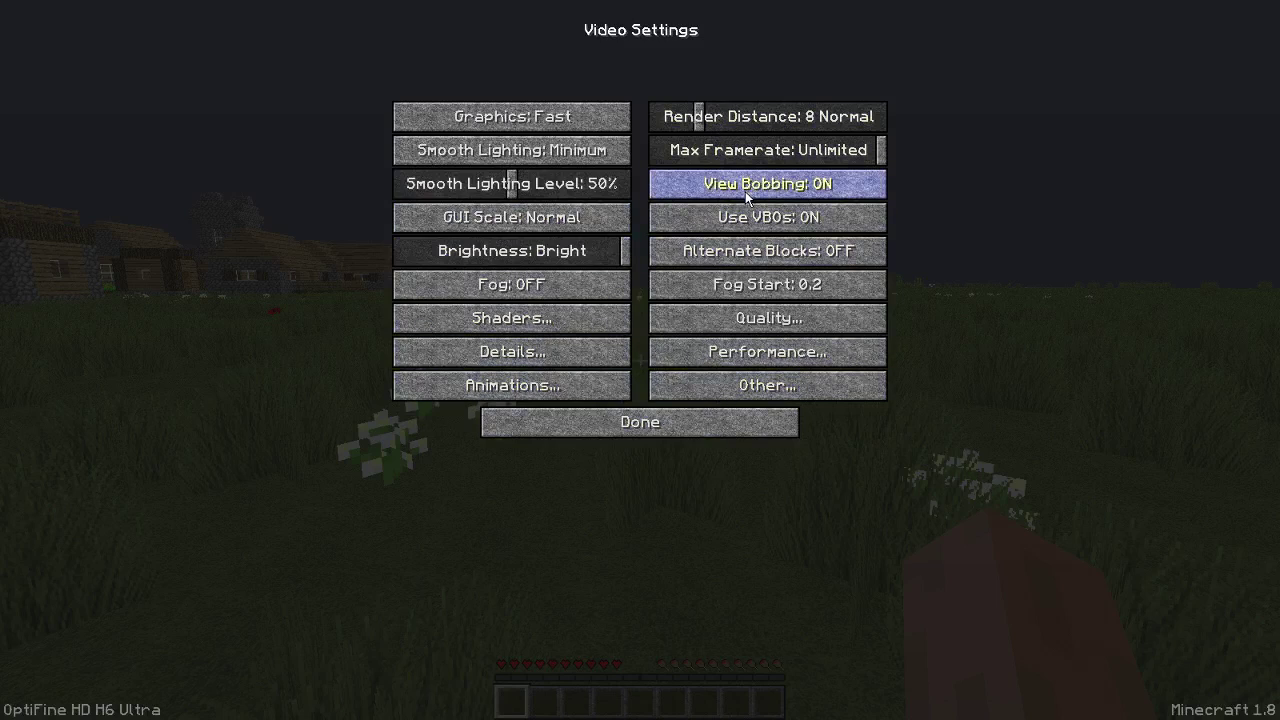
Leave the settings and walk across the grass field to see how smoothly the game runs
click(637, 425)
click(645, 400)
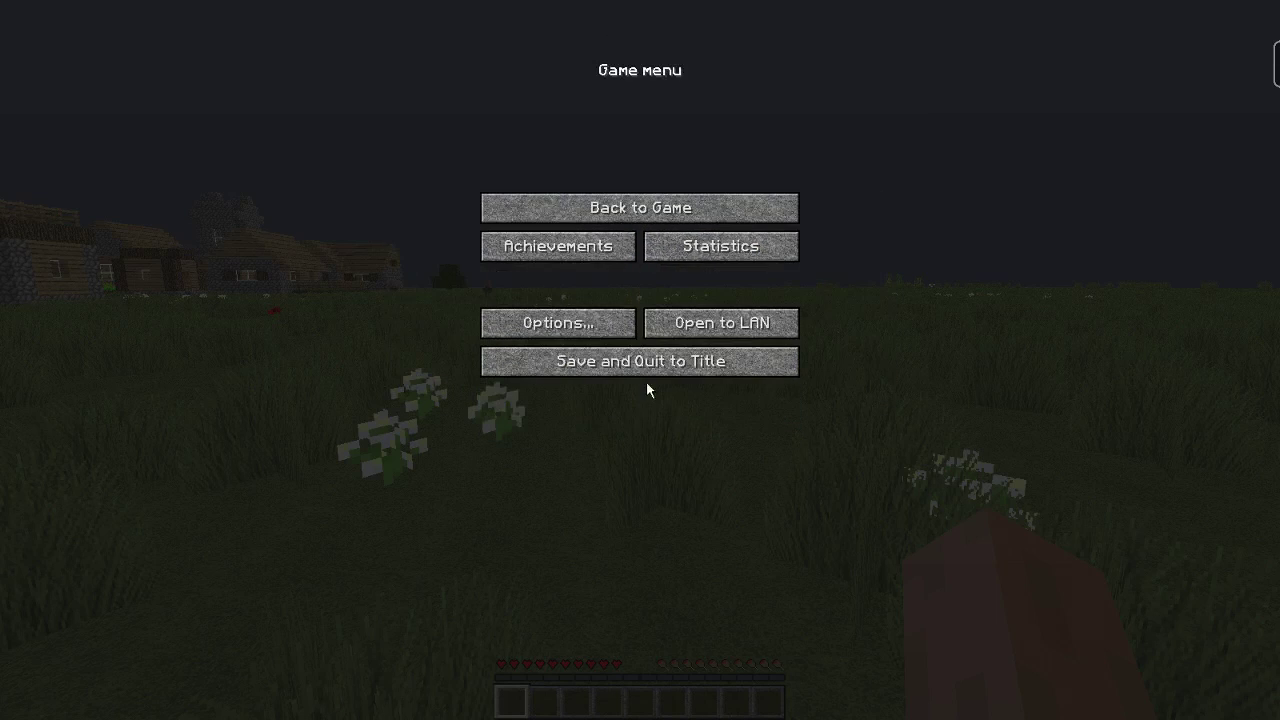
key(Escape)
key(w)
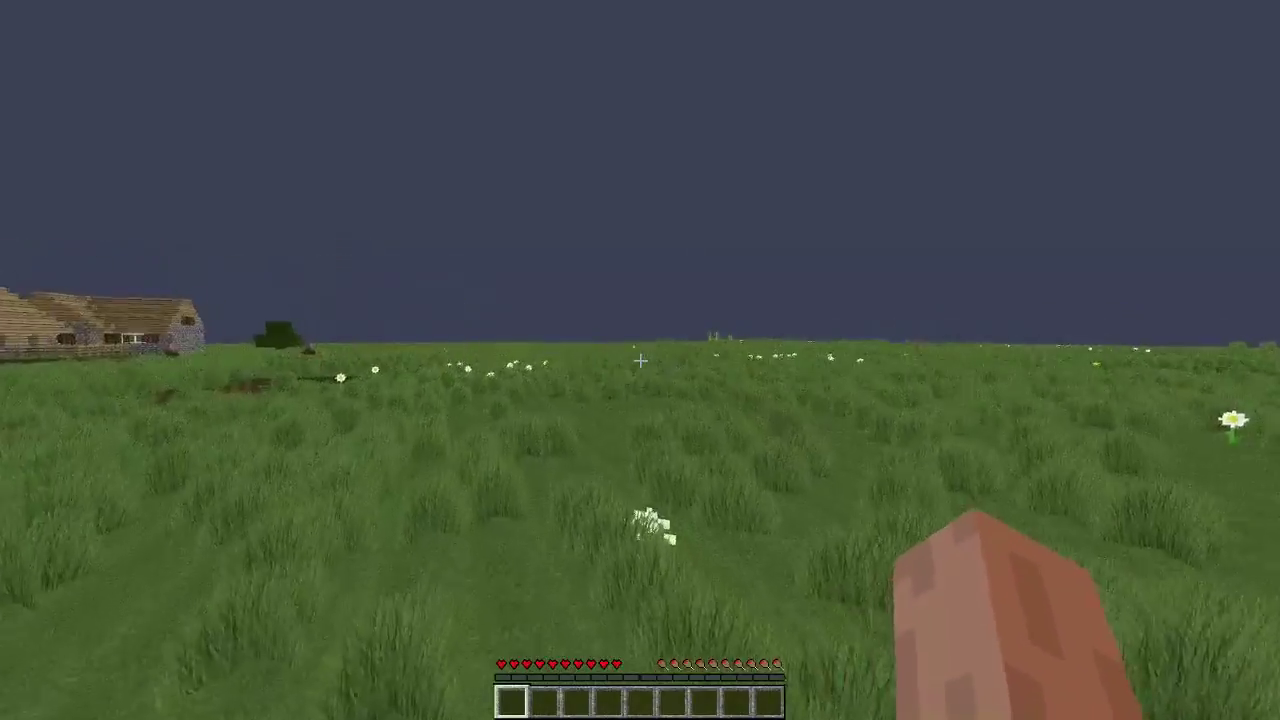
key(w)
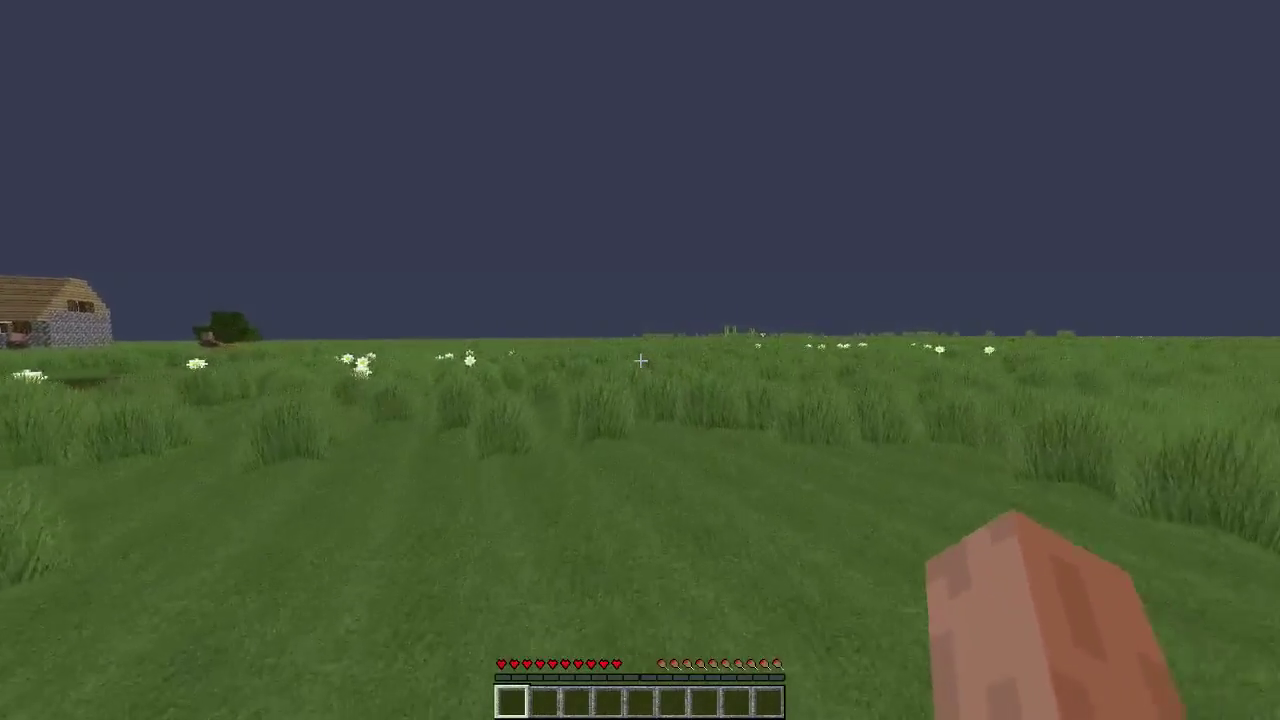
key(w)
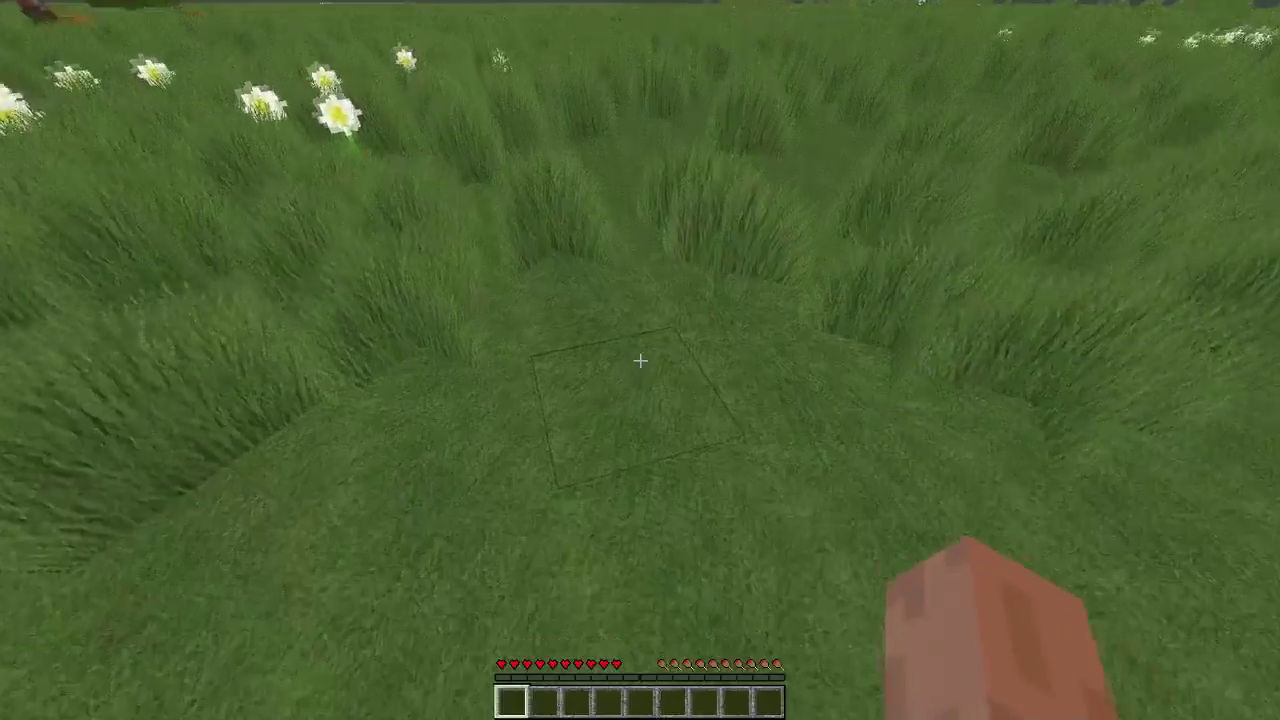
key(c)
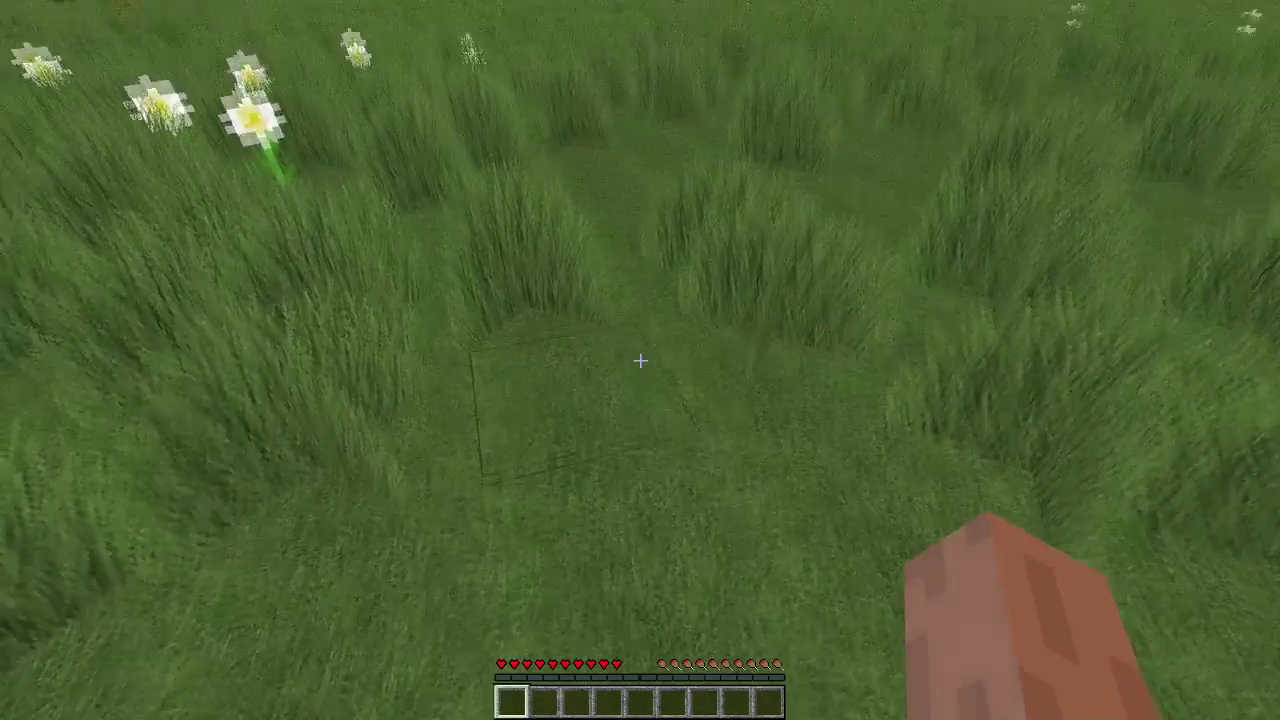
Show the debug information and run east across the plains to check the frame rate, turning back towards the village at the end
key(F3)
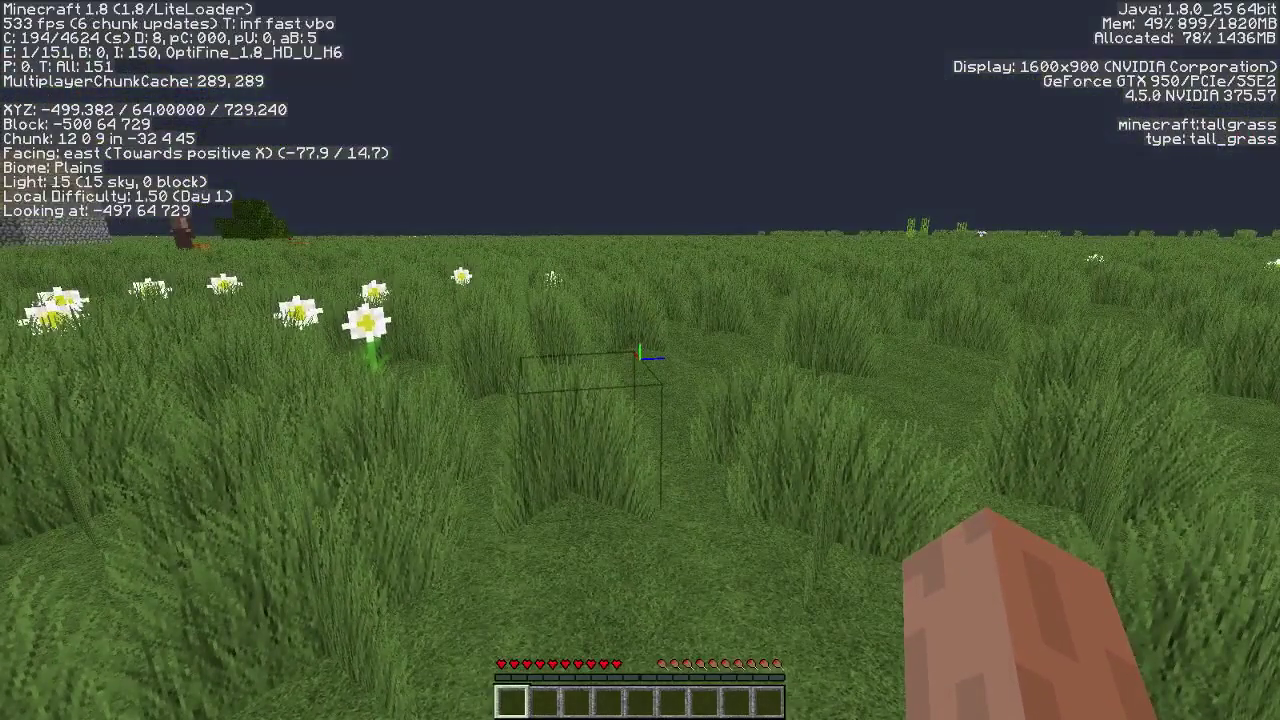
key(F3)
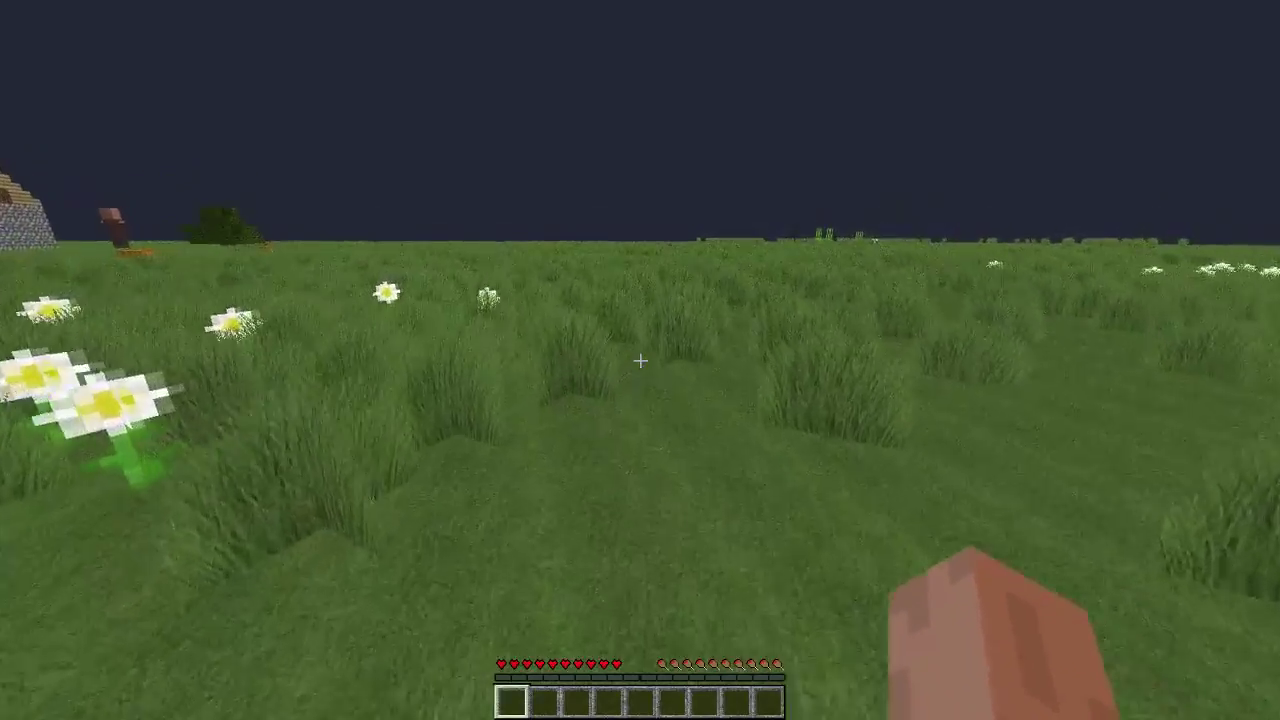
key(F3)
key(w)
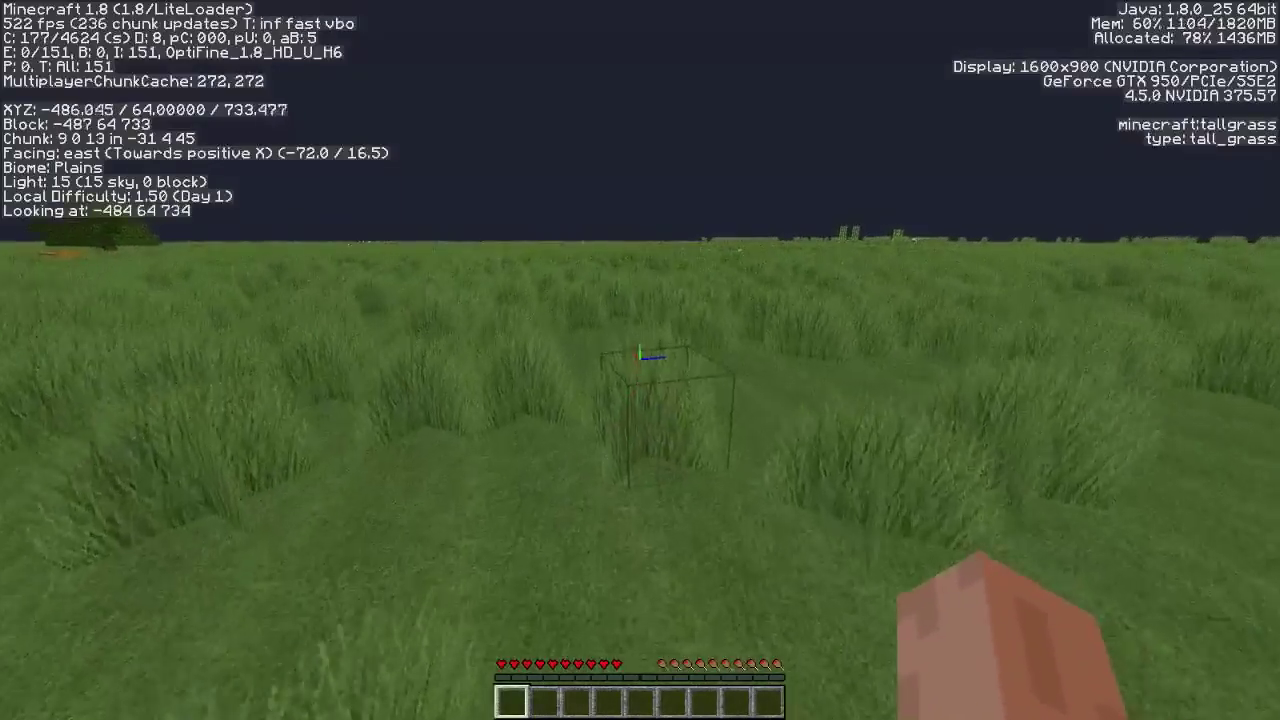
key(w)
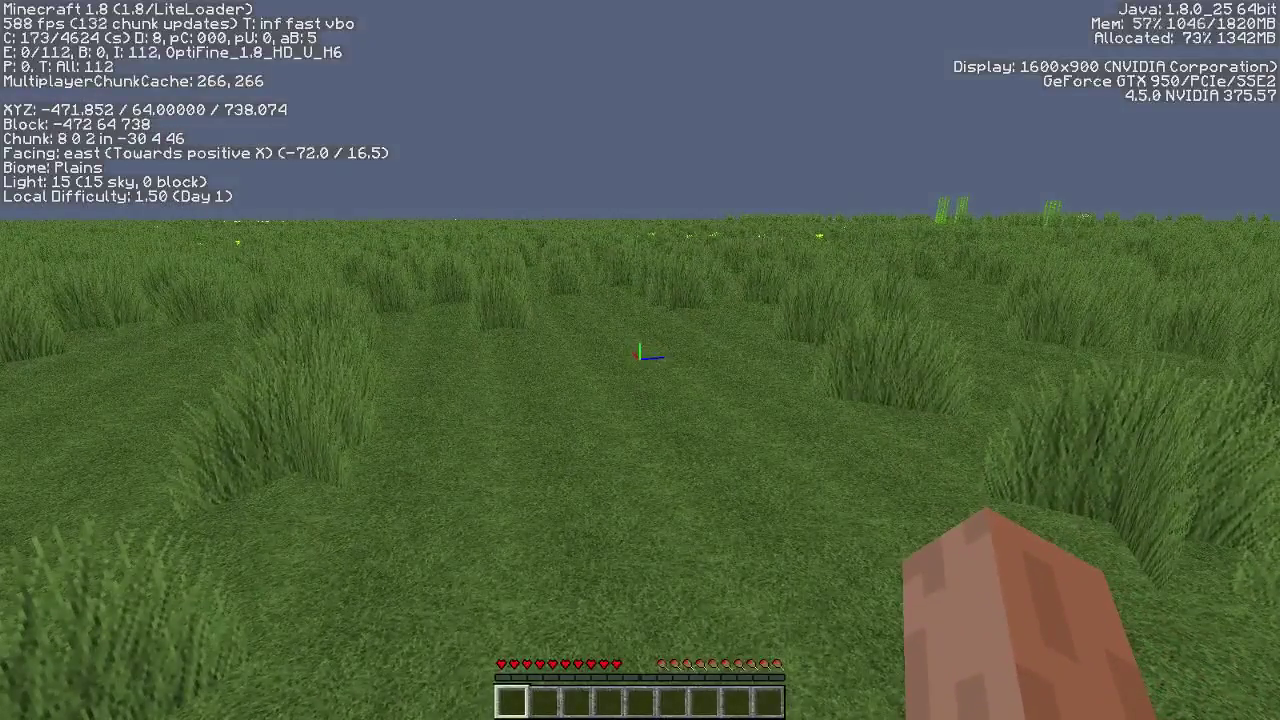
key(w)
key(w)
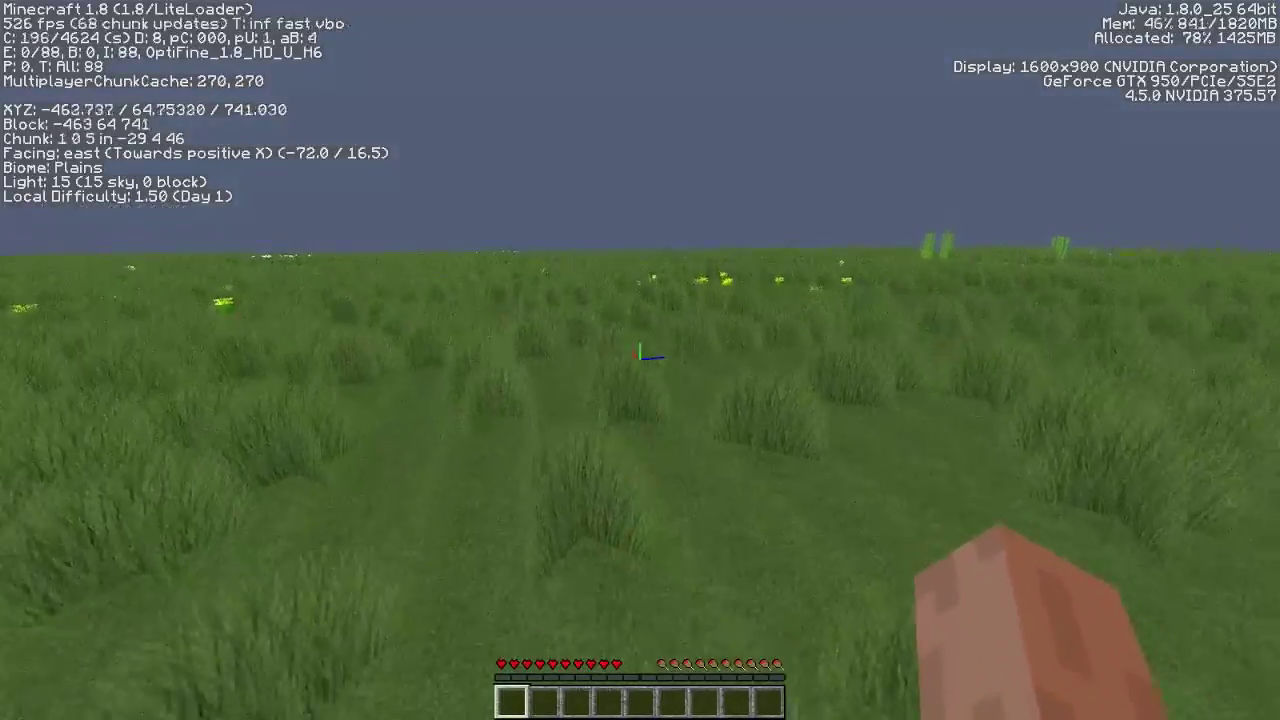
key(w)
key(w)
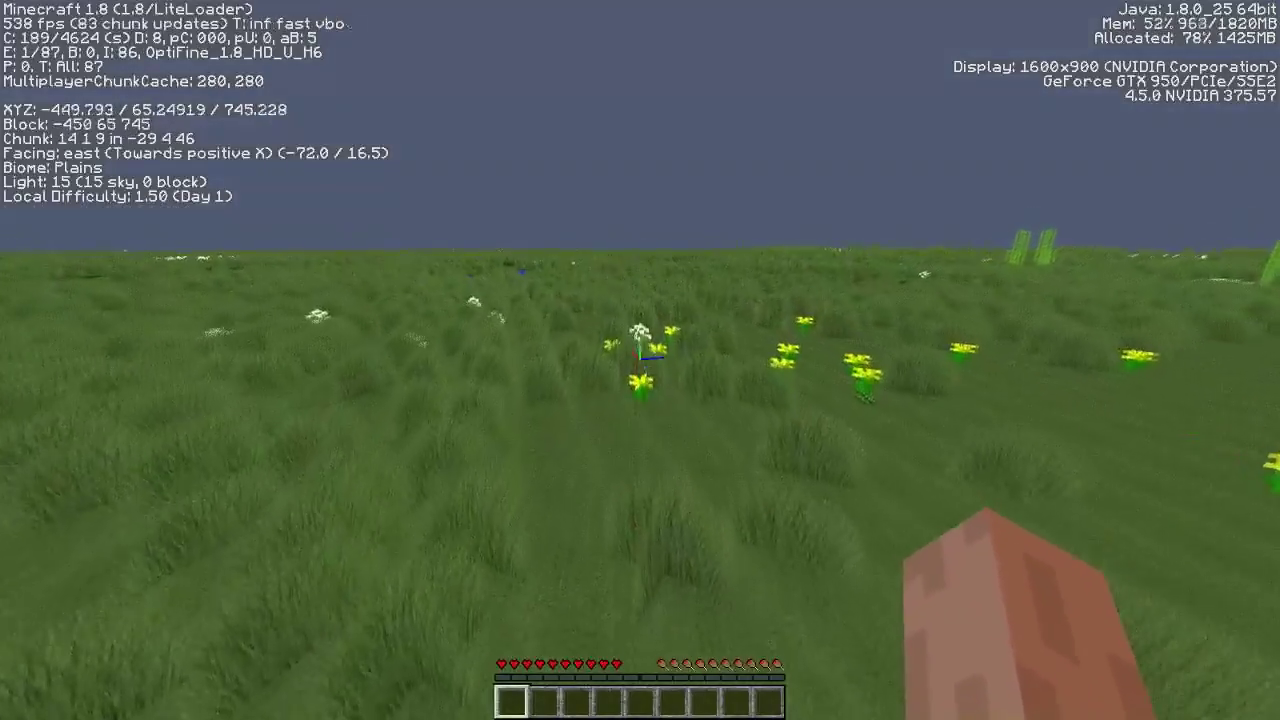
key(w)
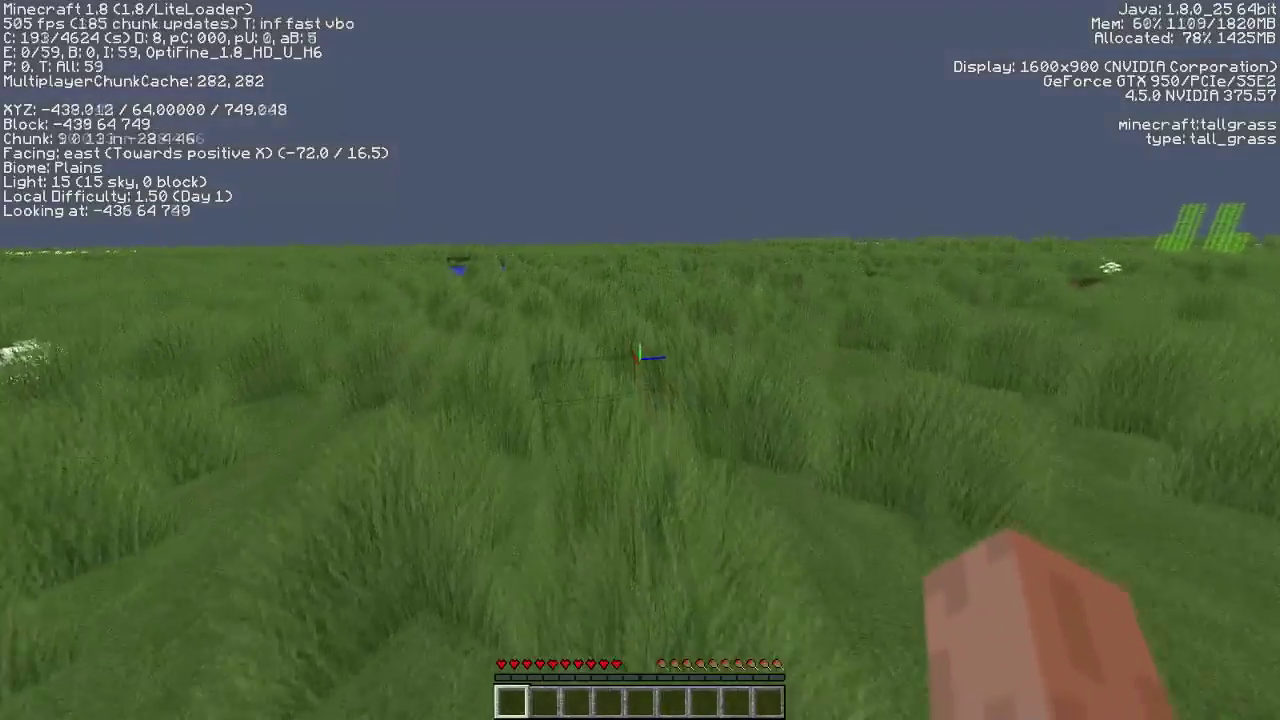
key(w)
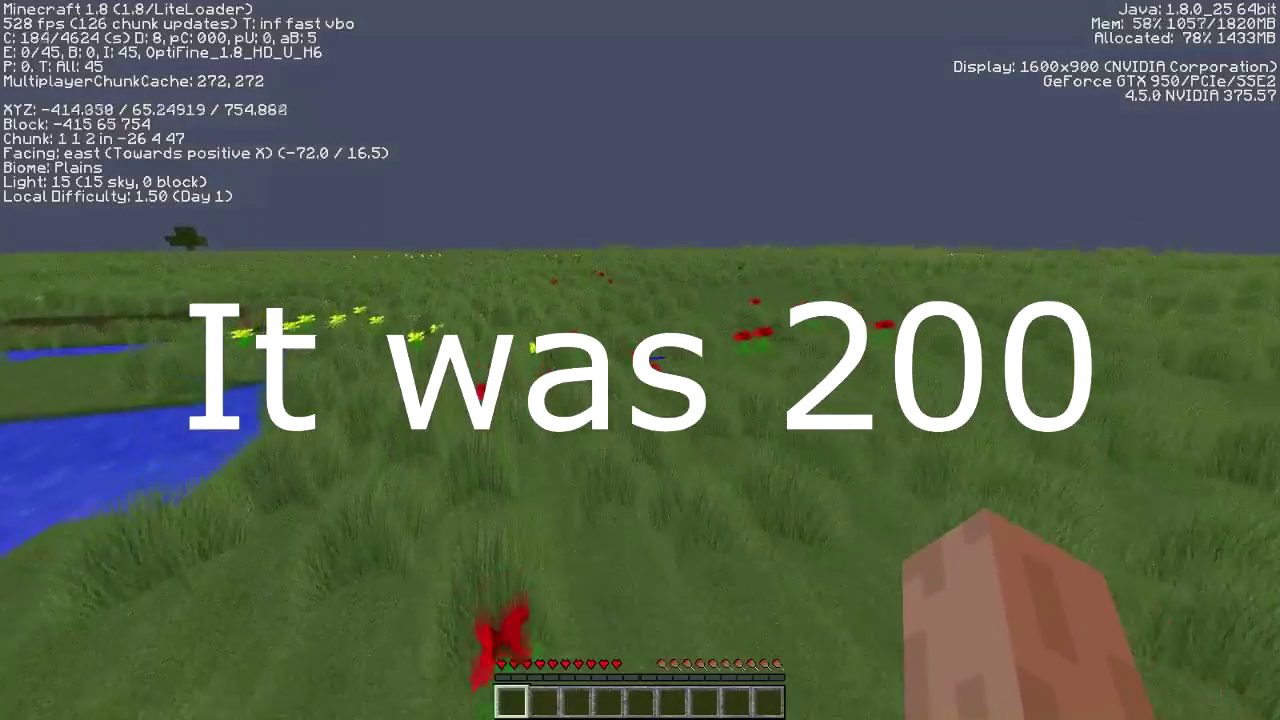
key(w)
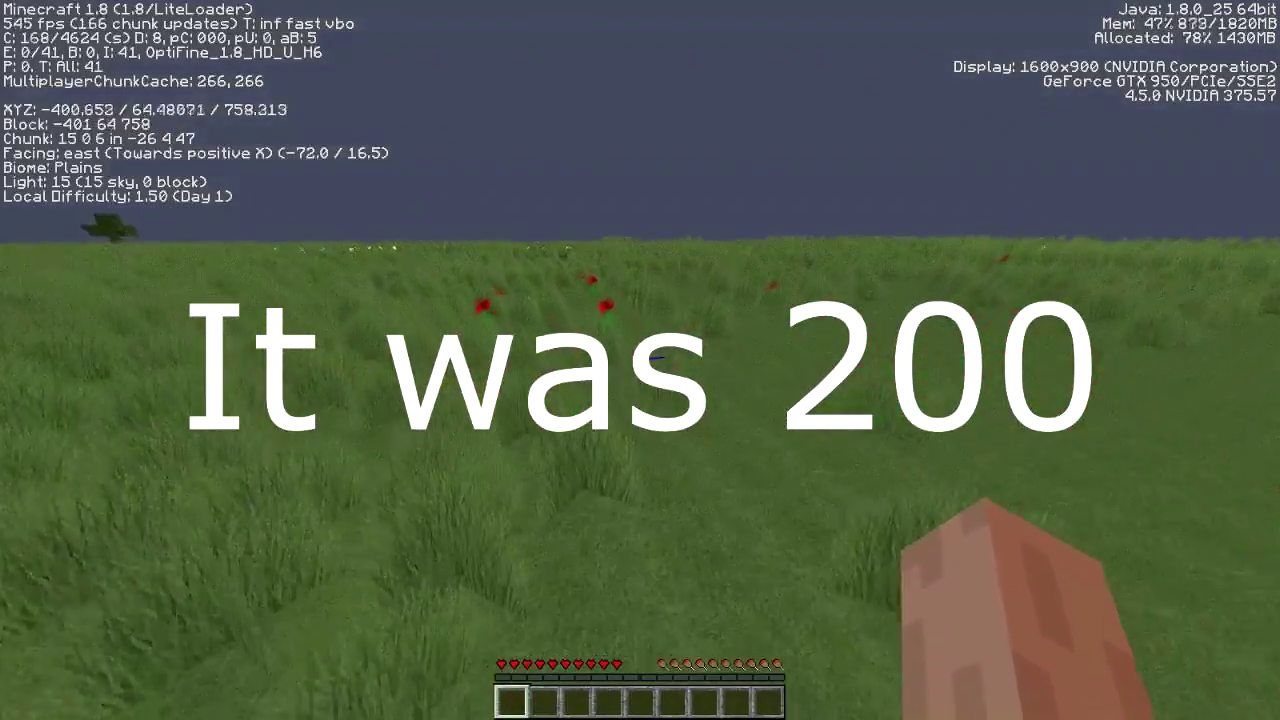
key(w)
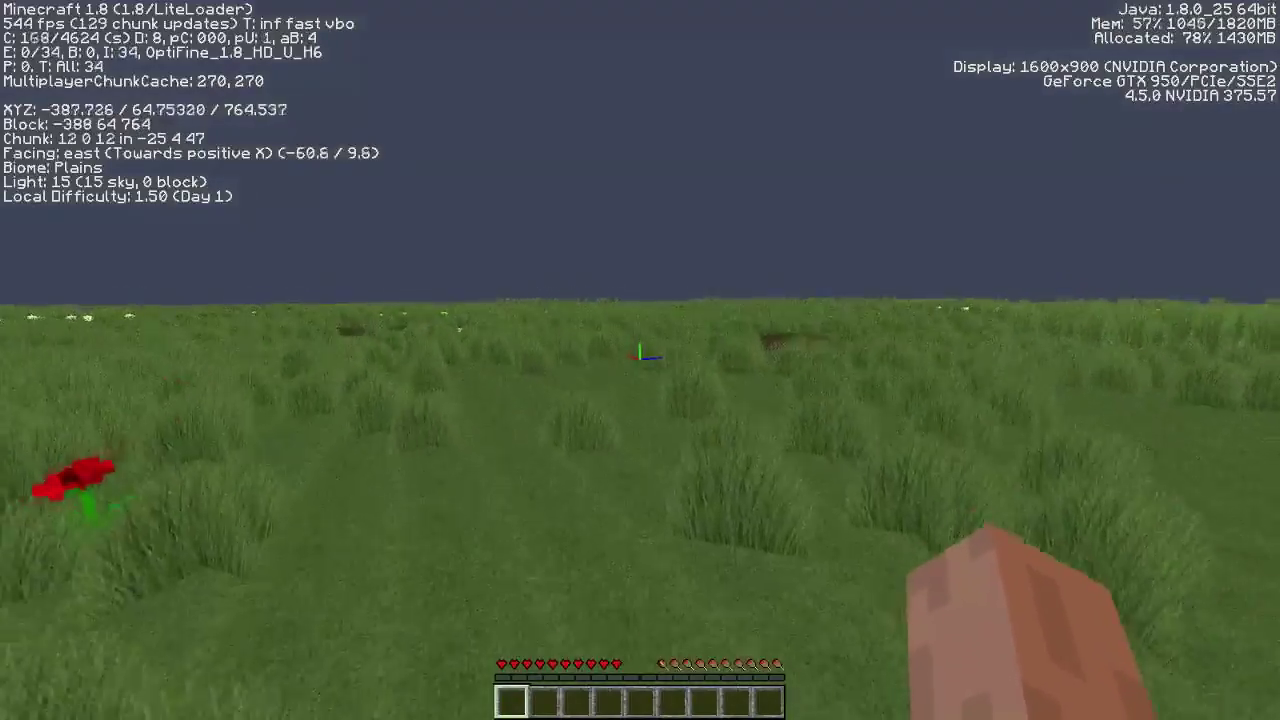
key(w)
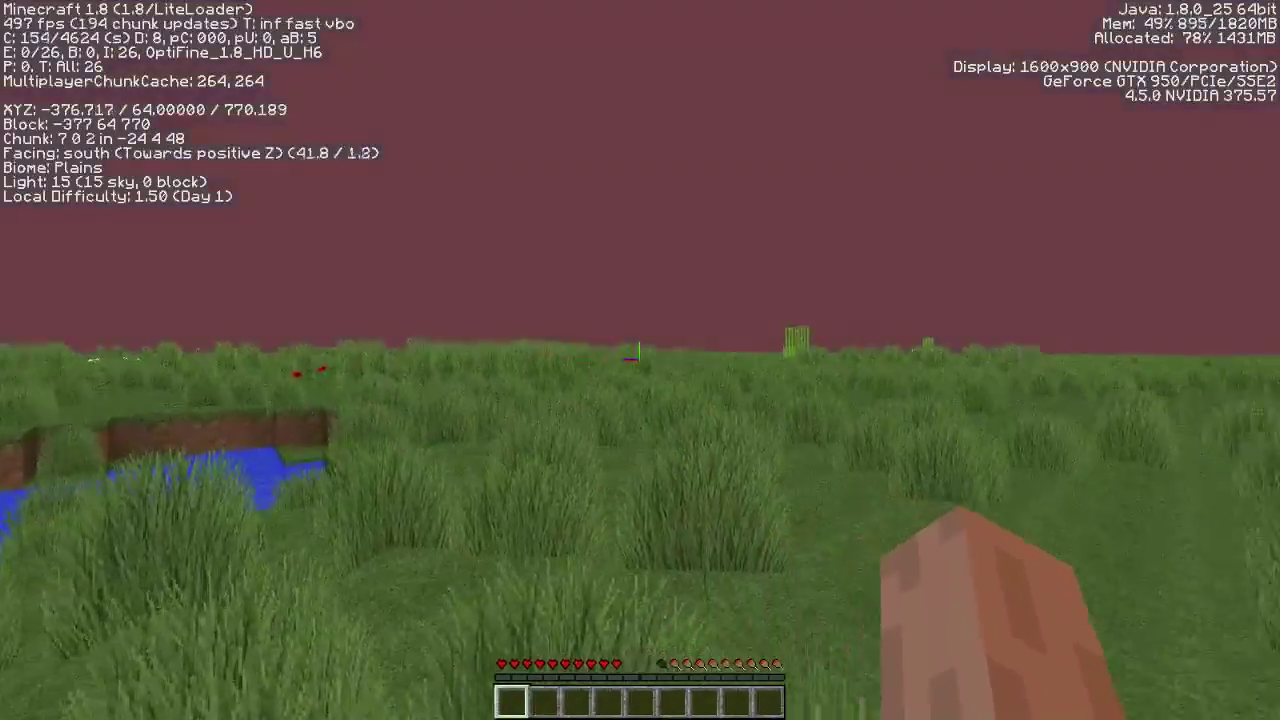
key(w)
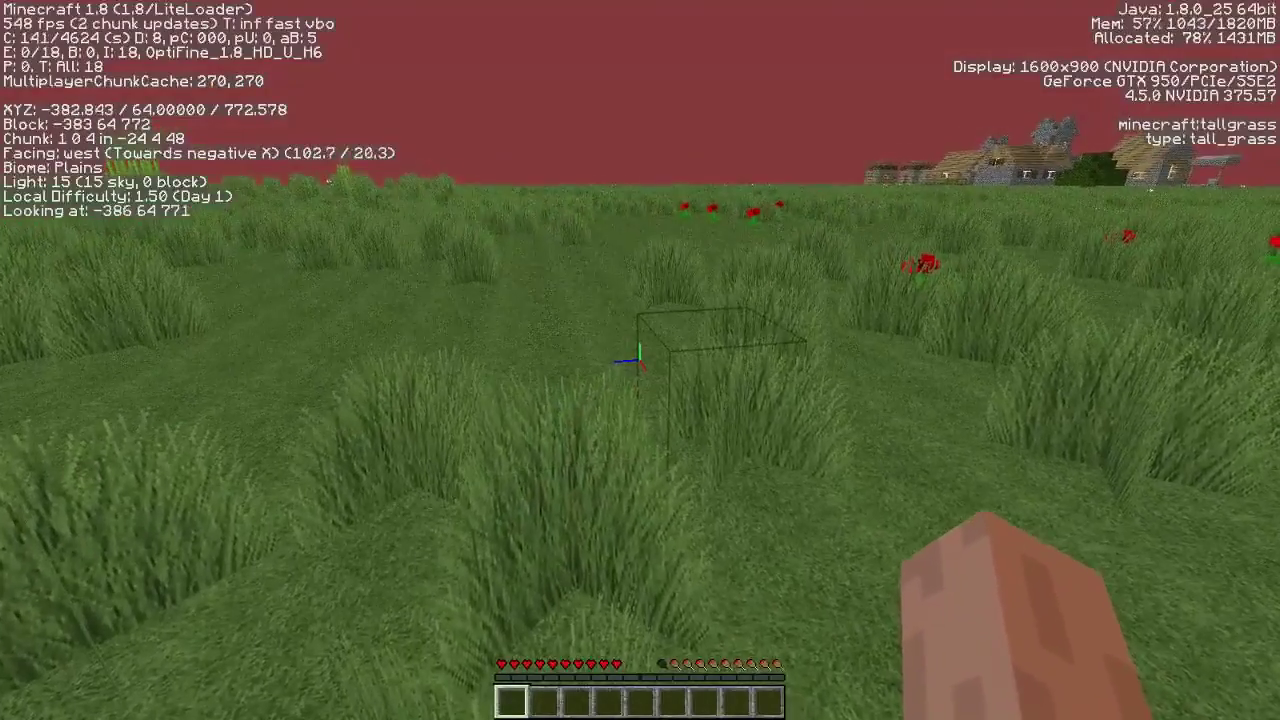
Hide the debug information, then open the game menu and return to the game without changing any options
key(F3)
key(Escape)
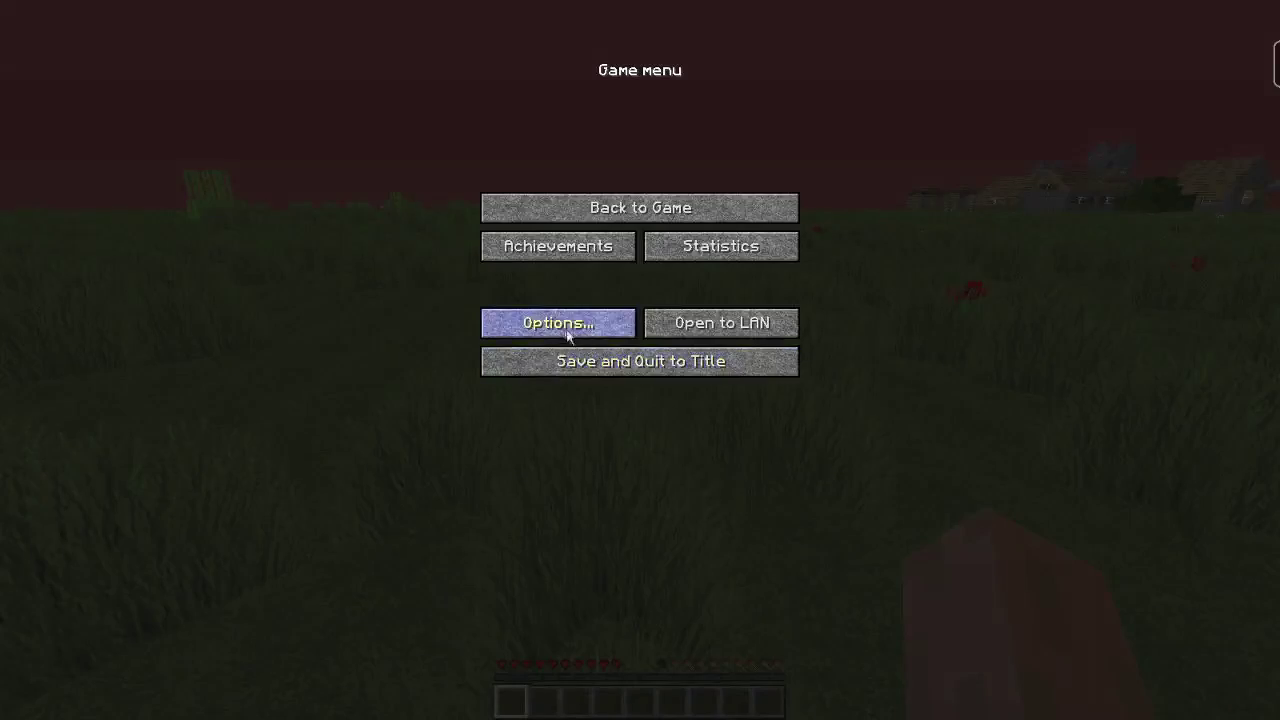
key(Escape)
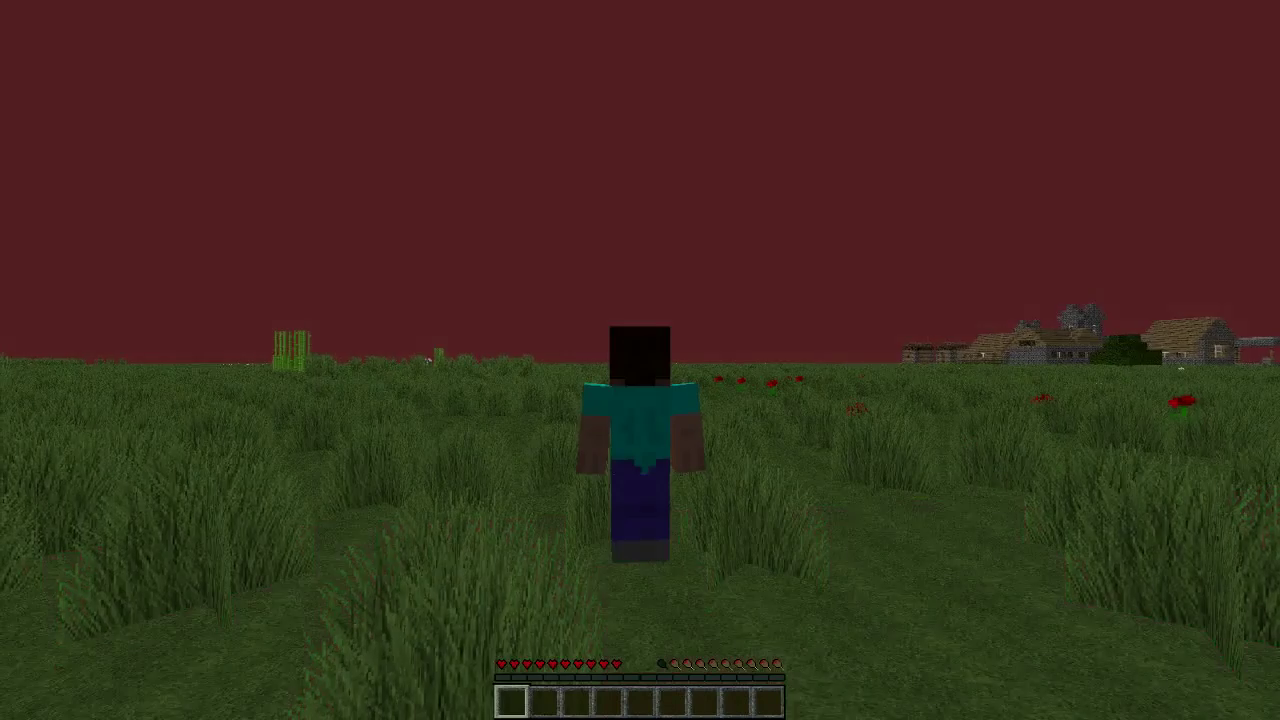